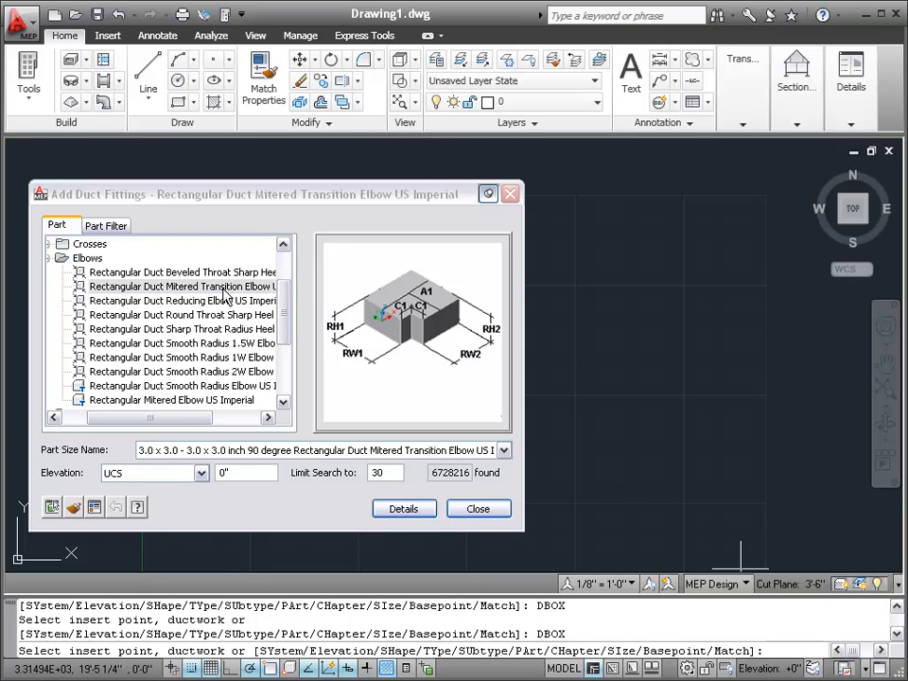
Show the part filter properties of the mitered transition elbow, widening the property name column and the dialog to make them readable.
{"action": "left_click", "coordinate": [102, 228]}
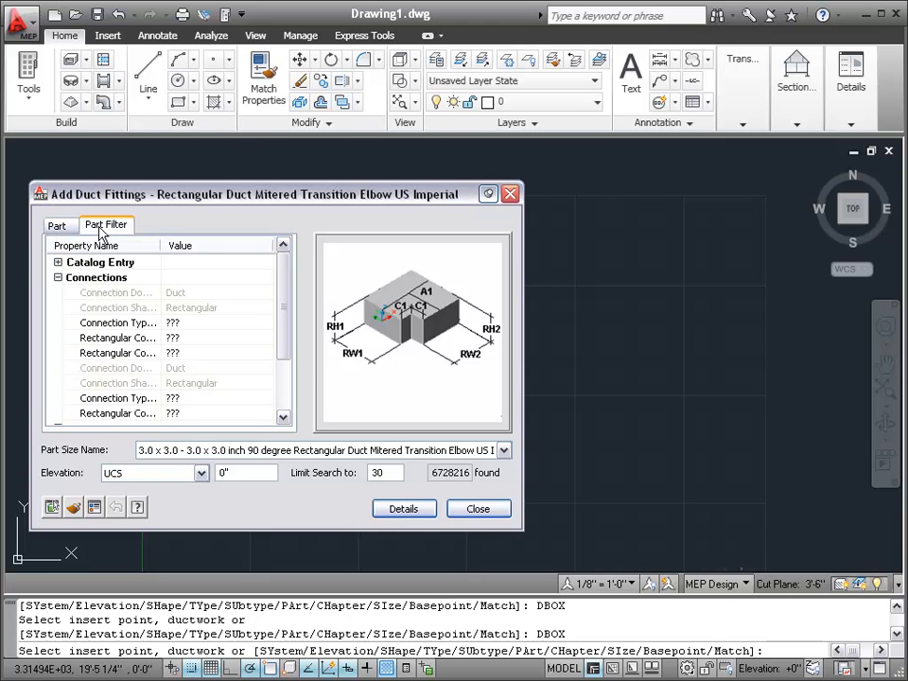
{"action": "left_click_drag", "start_coordinate": [163, 250], "coordinate": [240, 246]}
{"action": "left_click_drag", "start_coordinate": [523, 393], "coordinate": [710, 385]}
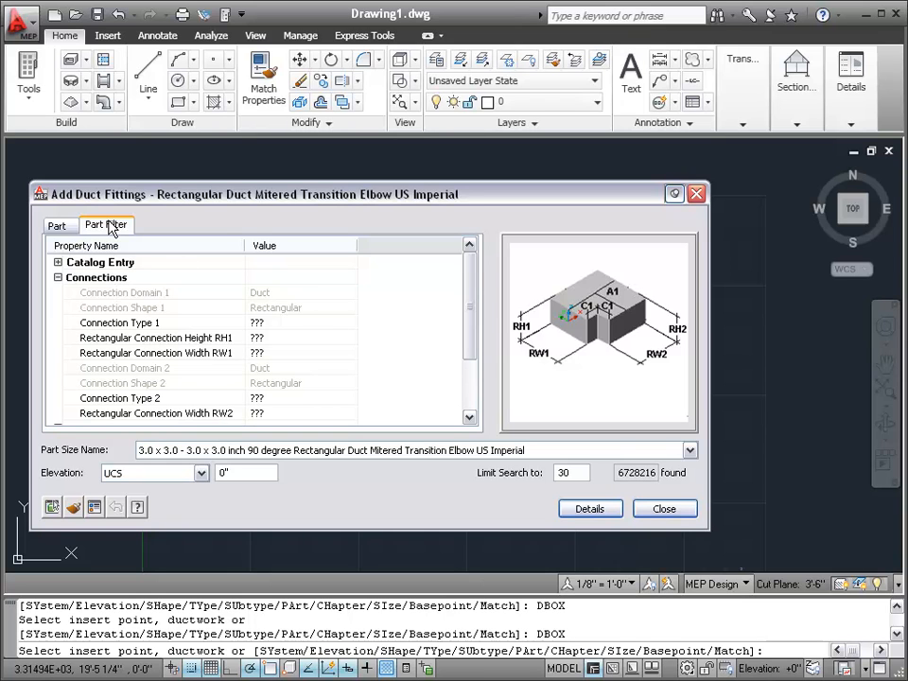
Check the available sizes for Rectangular Connection Width RW1 without choosing one.
{"action": "left_click", "coordinate": [279, 351]}
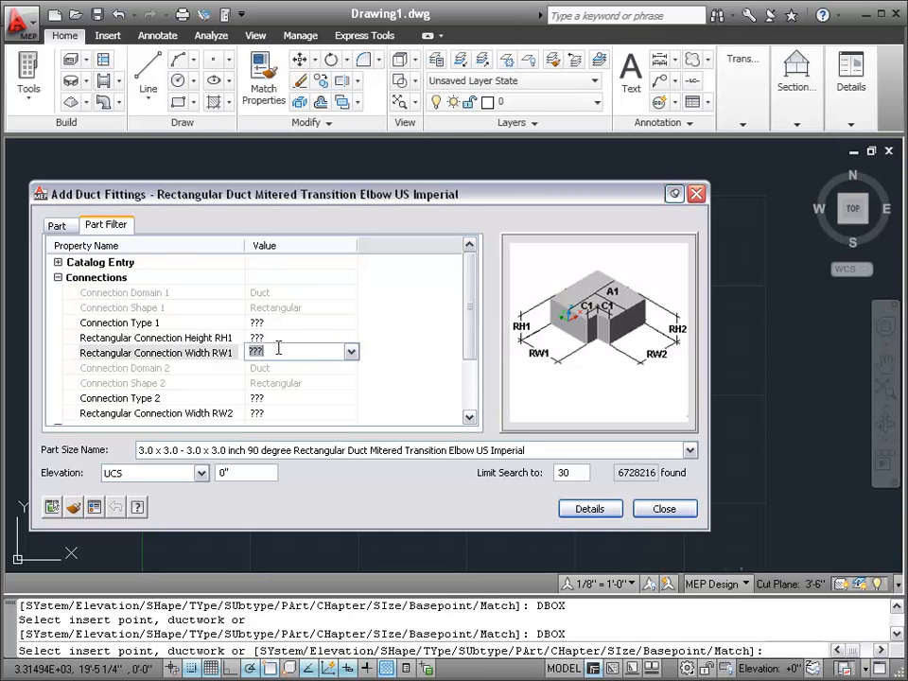
{"action": "left_click", "coordinate": [350, 353]}
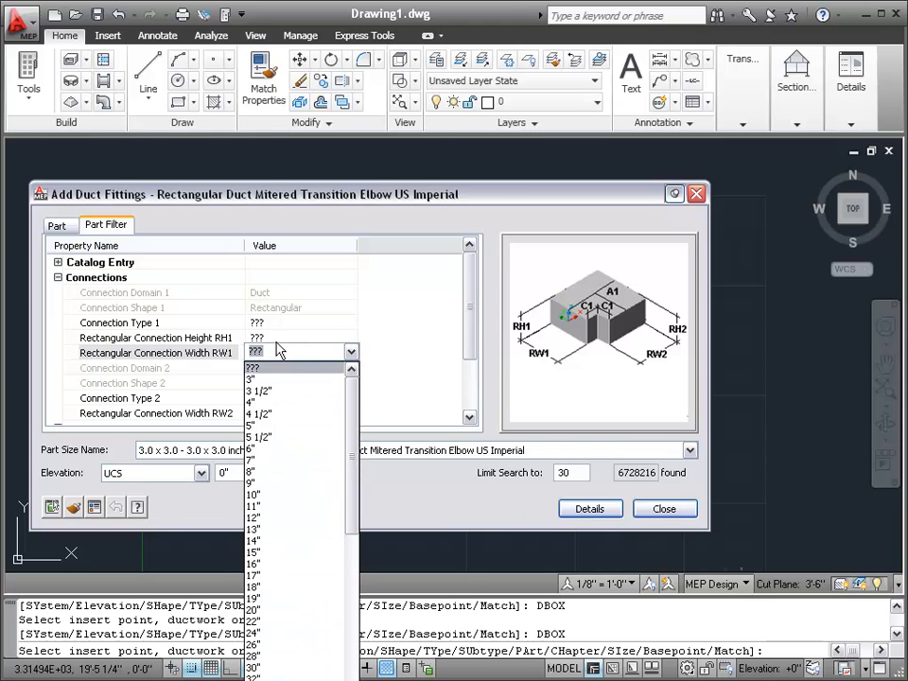
{"action": "left_click", "coordinate": [399, 367]}
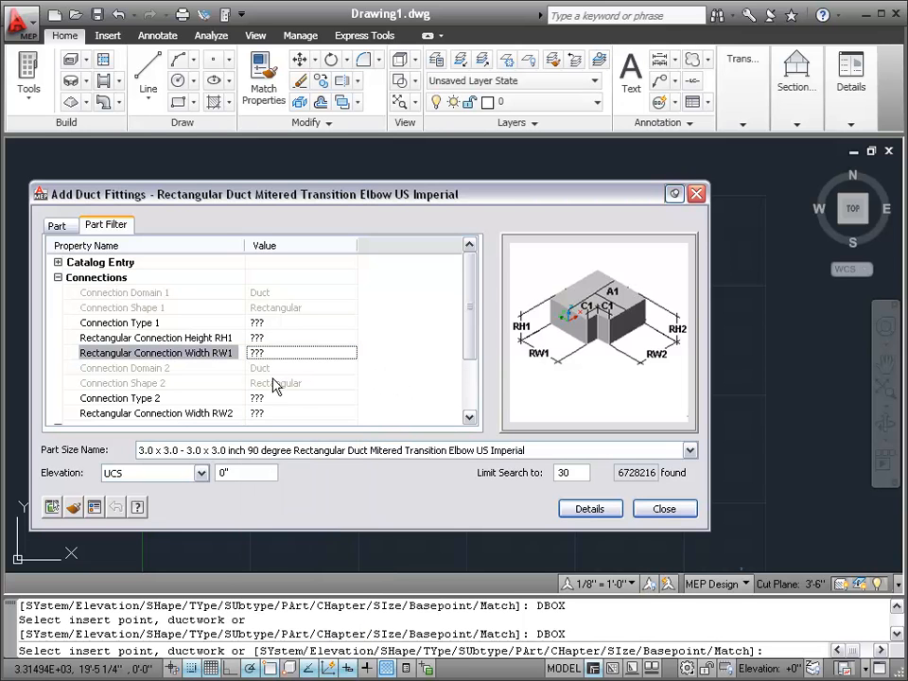
Review the elbow's connection, engineering and geometry filter properties, including the expanded Engineering group, and close the Add Duct Fittings dialog.
{"action": "left_click_drag", "start_coordinate": [468, 346], "coordinate": [468, 409]}
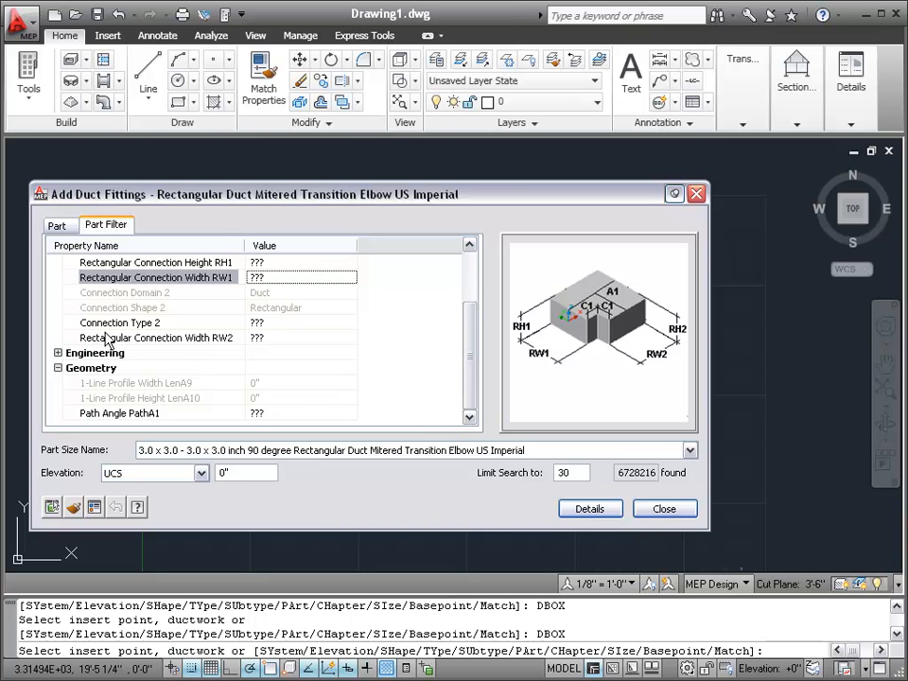
{"action": "left_click", "coordinate": [58, 353]}
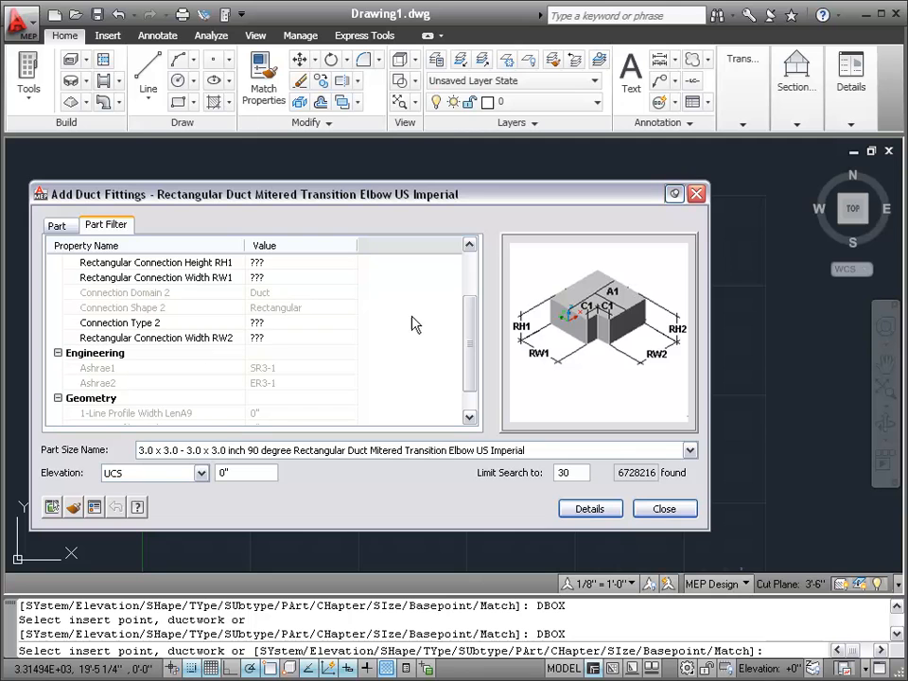
{"action": "left_click_drag", "start_coordinate": [465, 351], "coordinate": [450, 301]}
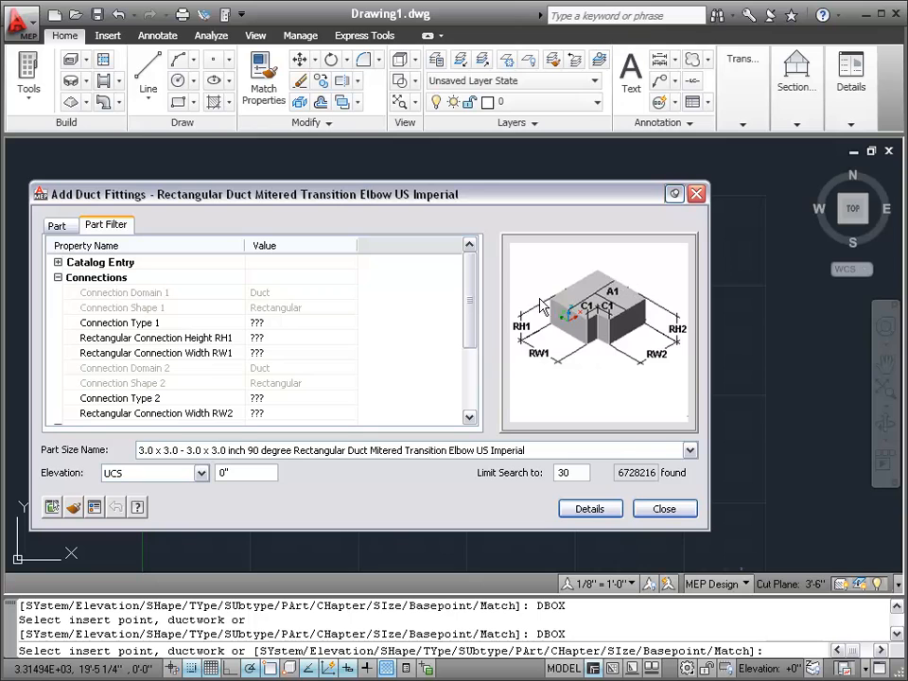
{"action": "left_click", "coordinate": [222, 358]}
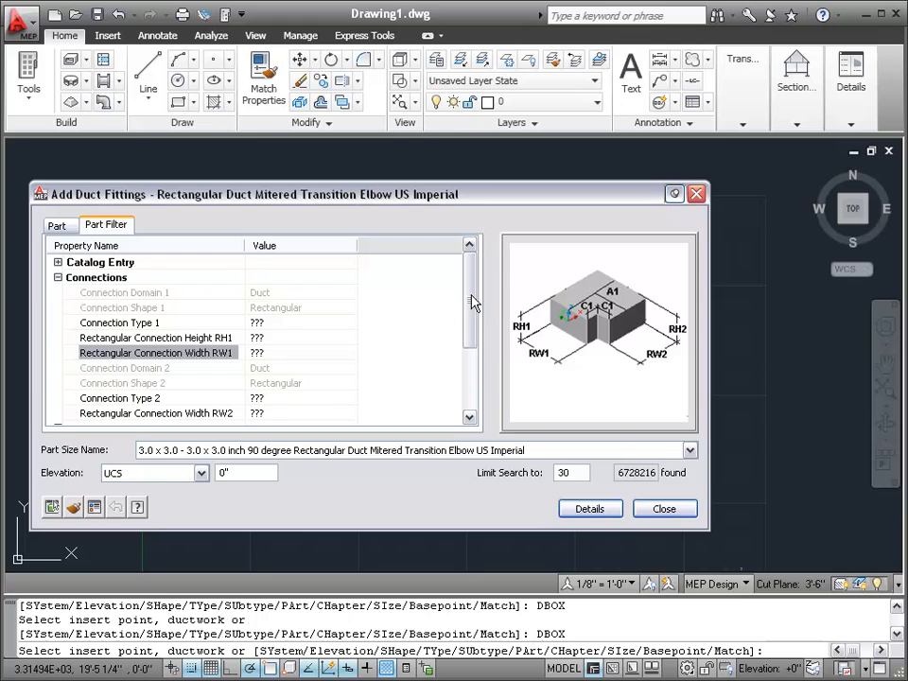
{"action": "scroll", "coordinate": [473, 303], "scroll_direction": "down", "scroll_amount": 3}
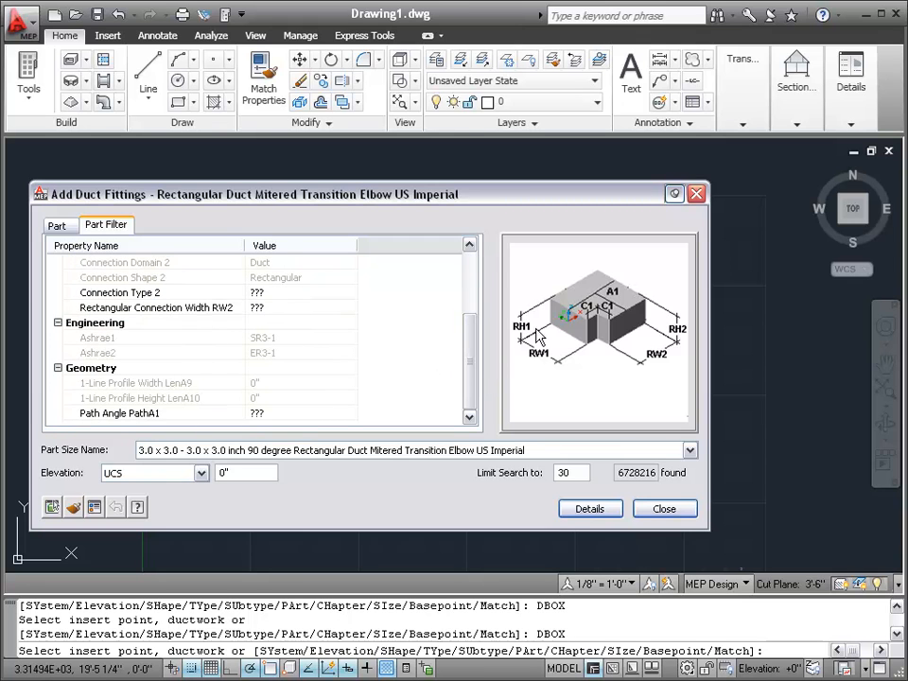
{"action": "left_click_drag", "start_coordinate": [471, 367], "coordinate": [480, 314]}
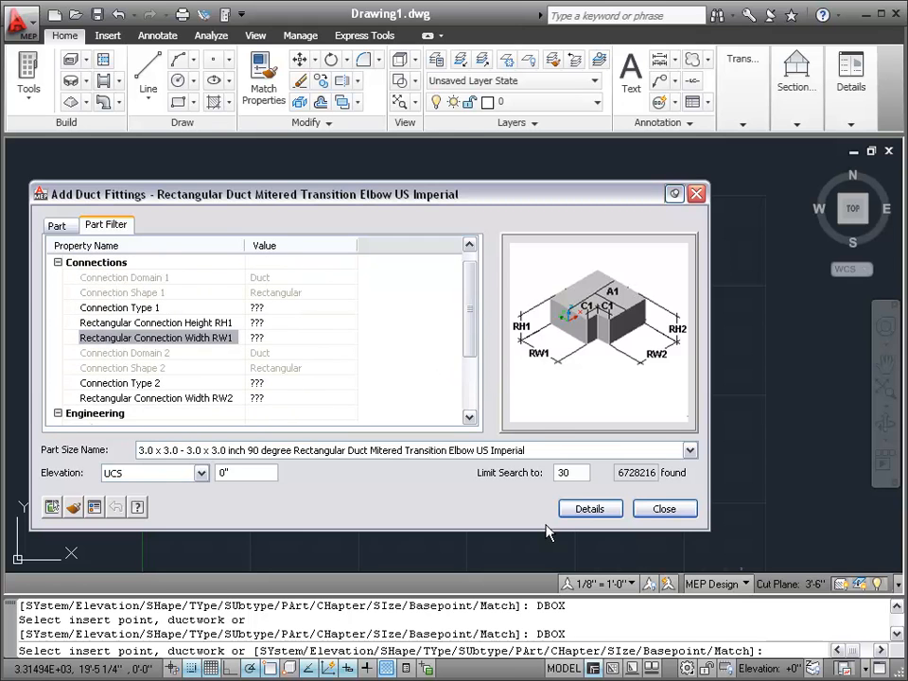
{"action": "left_click", "coordinate": [665, 509]}
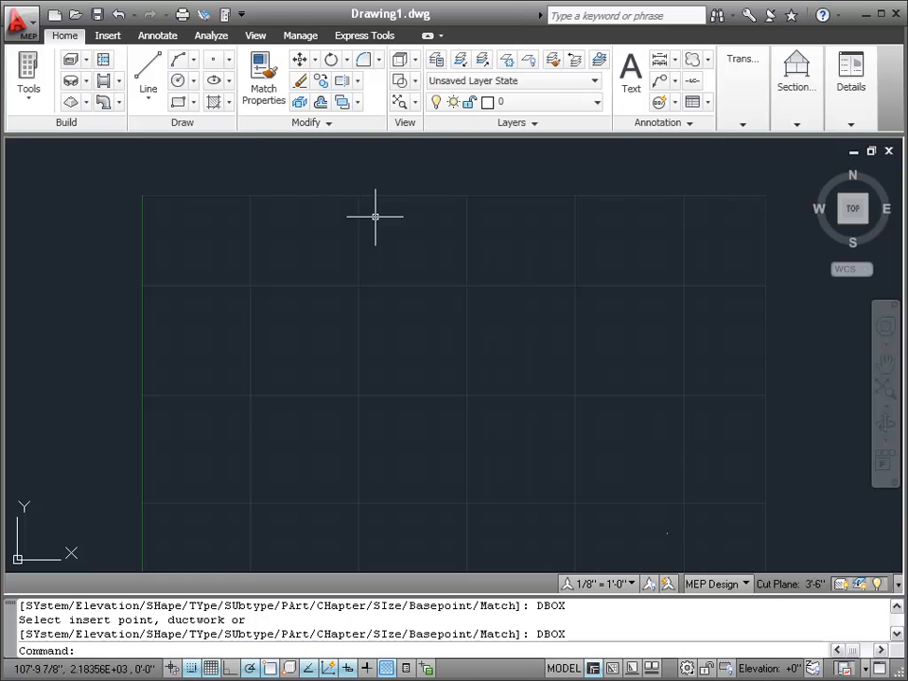
Open the Rectangular Duct Mitered Transition Elbow US Imperial part from the Duct domain for editing in Content Builder.
{"action": "left_click", "coordinate": [303, 36]}
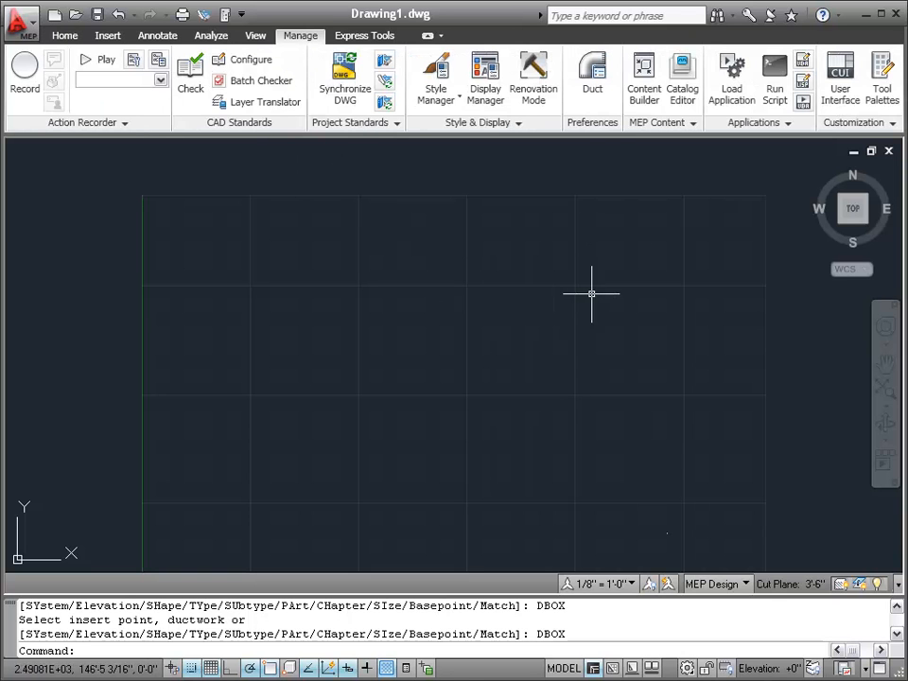
{"action": "left_click", "coordinate": [644, 83]}
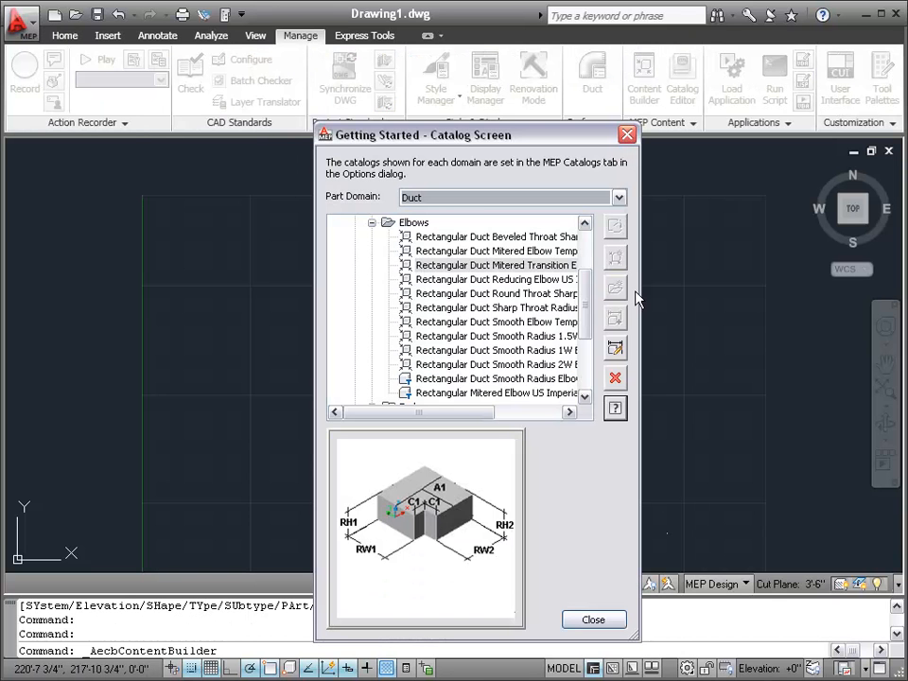
{"action": "left_click", "coordinate": [438, 199]}
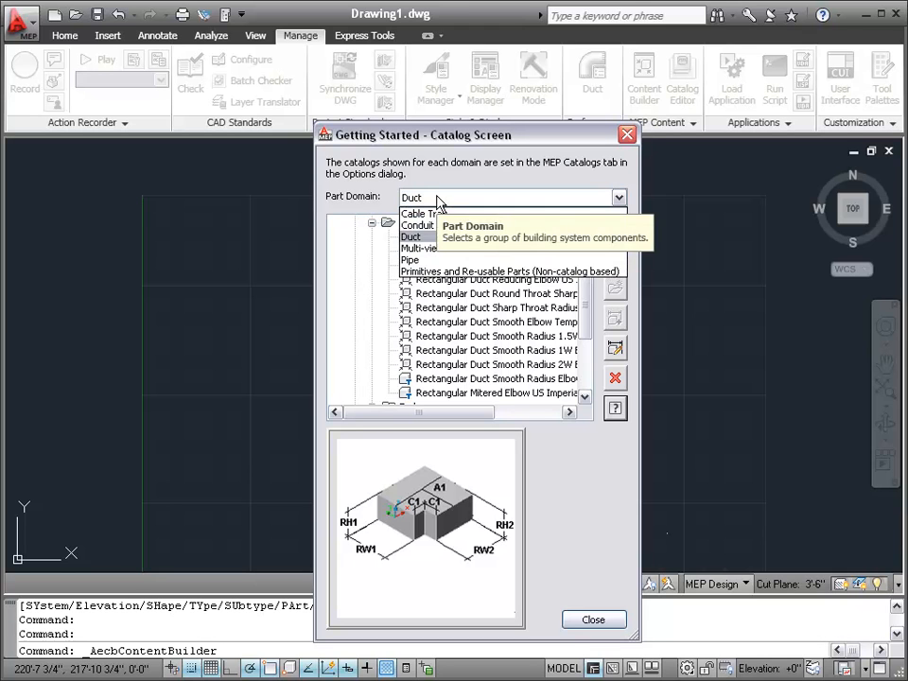
{"action": "left_click", "coordinate": [440, 199]}
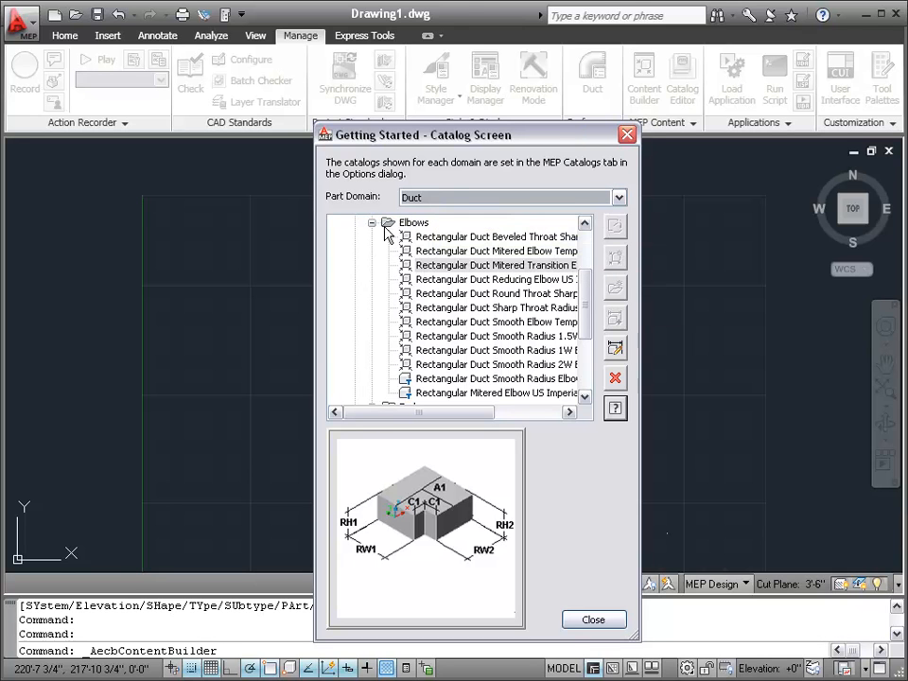
{"action": "left_click_drag", "start_coordinate": [581, 291], "coordinate": [584, 239]}
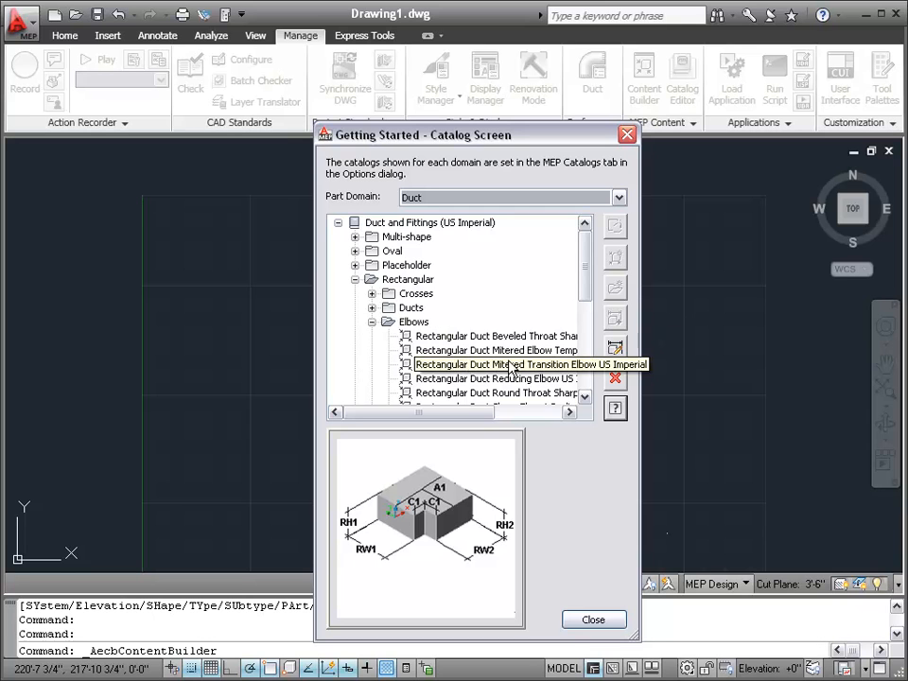
{"action": "left_click", "coordinate": [616, 350]}
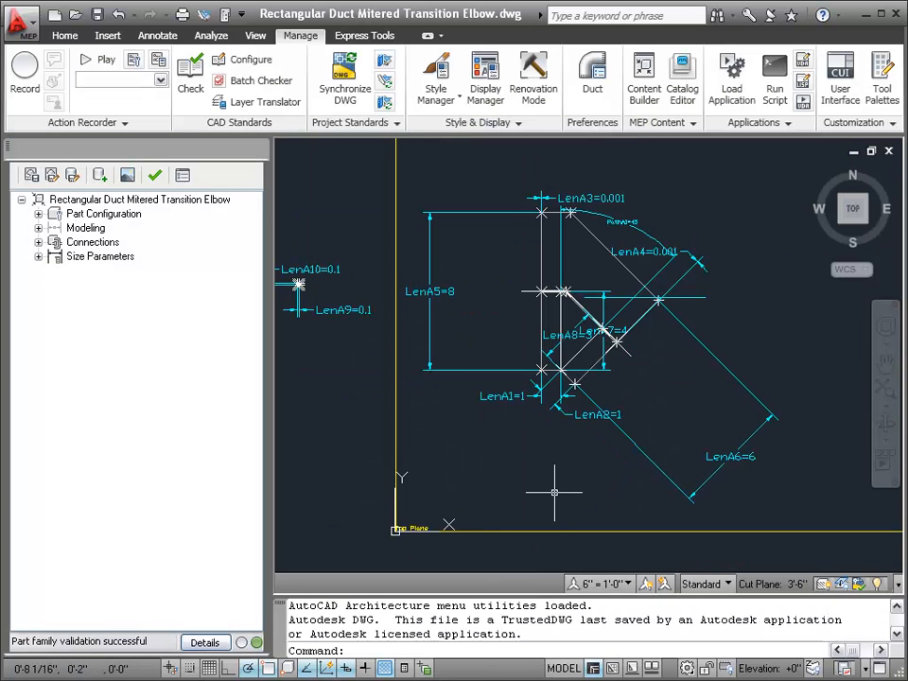
Examine the overall part model and the rectangular connection profiles with their RH1, RW1 and RW2 dimensions.
{"action": "scroll", "coordinate": [582, 485], "scroll_direction": "down", "scroll_amount": 6}
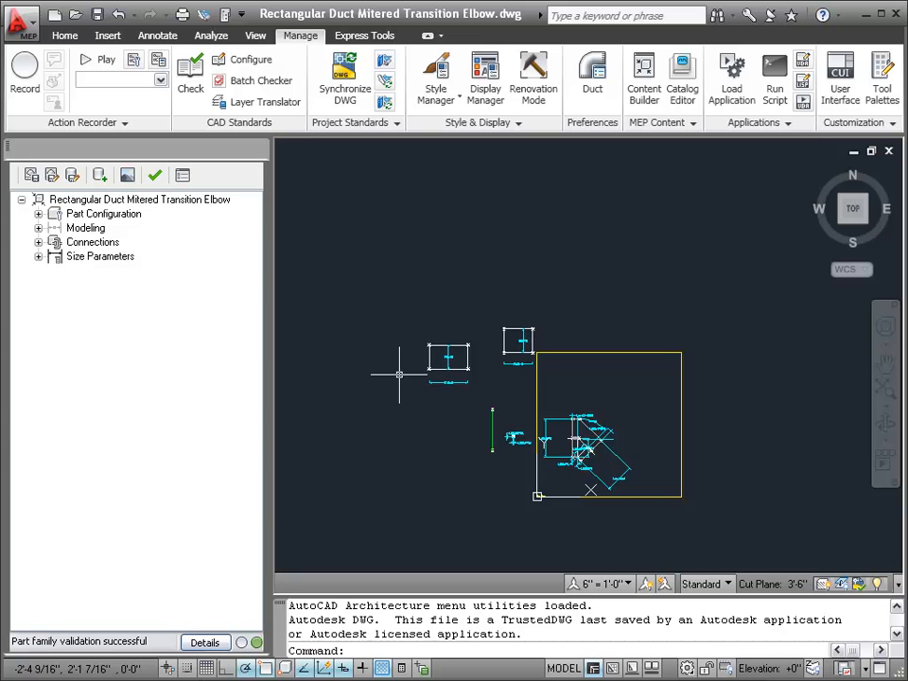
{"action": "scroll", "coordinate": [468, 424], "scroll_direction": "up", "scroll_amount": 5}
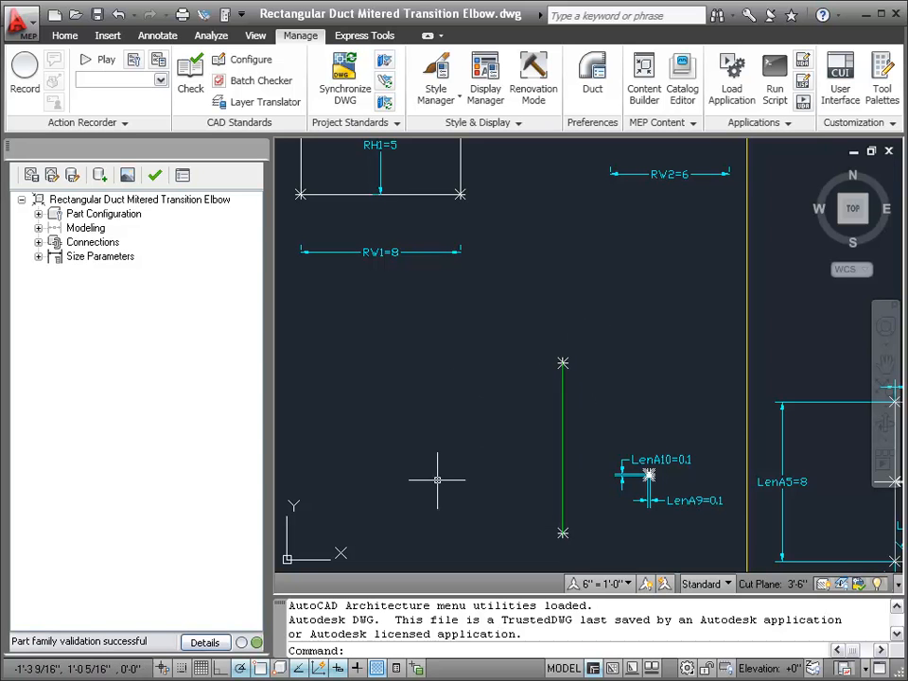
{"action": "scroll", "coordinate": [438, 479], "scroll_direction": "down", "scroll_amount": 4}
{"action": "scroll", "coordinate": [403, 312], "scroll_direction": "up", "scroll_amount": 5}
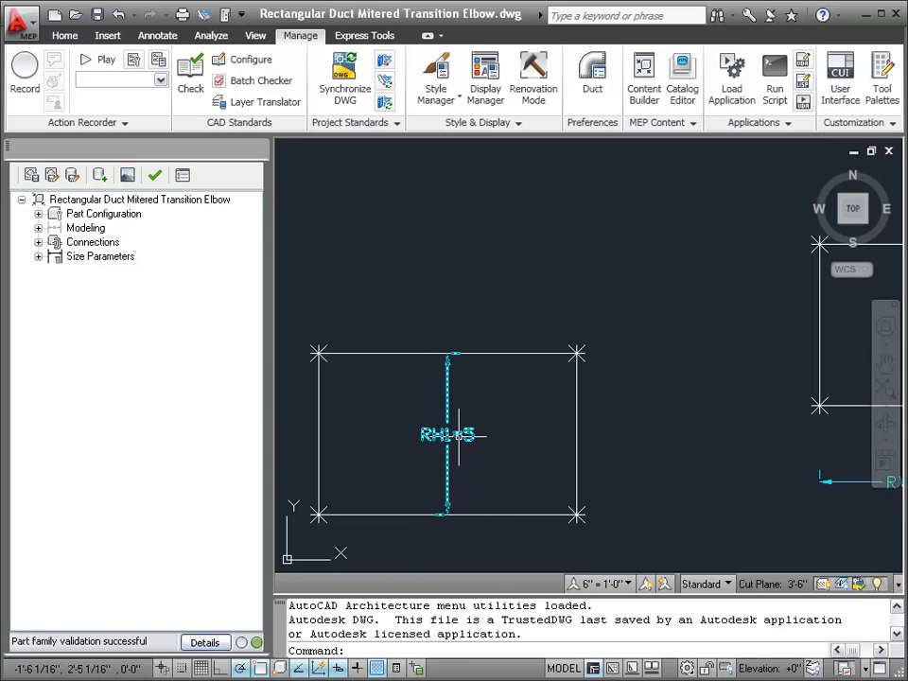
{"action": "scroll", "coordinate": [399, 297], "scroll_direction": "down", "scroll_amount": 6}
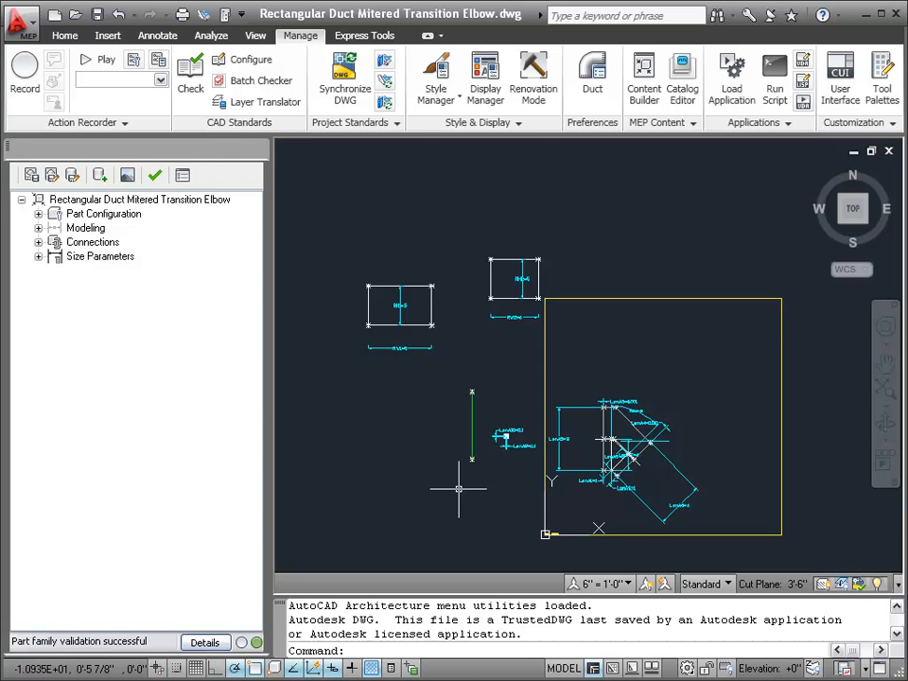
Examine the elbow's path geometry on the top plane, inspecting the centerline segments, their narrow parallel edges and the points where they meet.
{"action": "scroll", "coordinate": [645, 483], "scroll_direction": "up", "scroll_amount": 6}
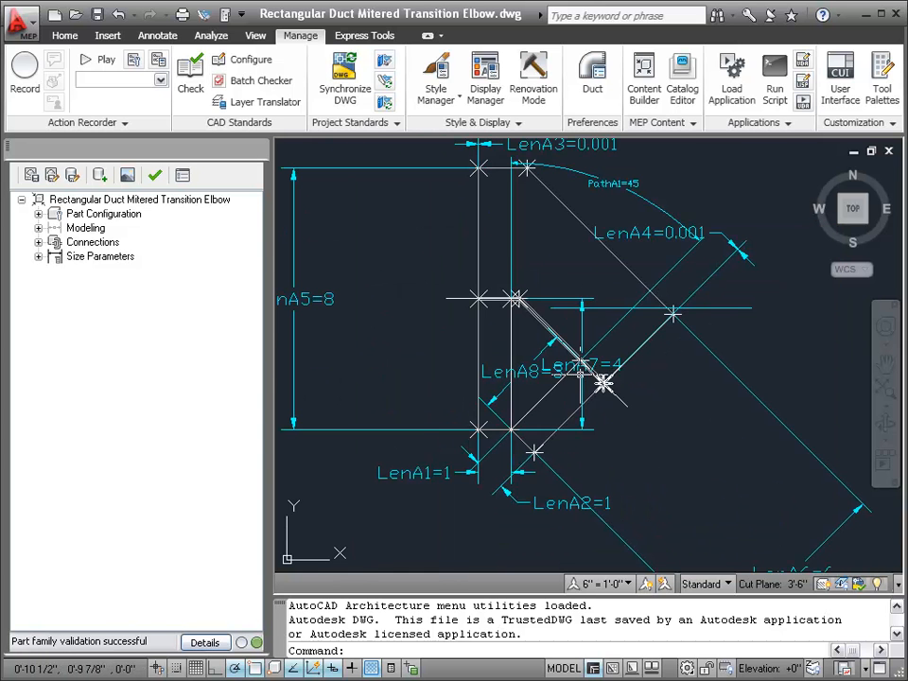
{"action": "scroll", "coordinate": [509, 307], "scroll_direction": "up", "scroll_amount": 6}
{"action": "scroll", "coordinate": [446, 231], "scroll_direction": "up", "scroll_amount": 6}
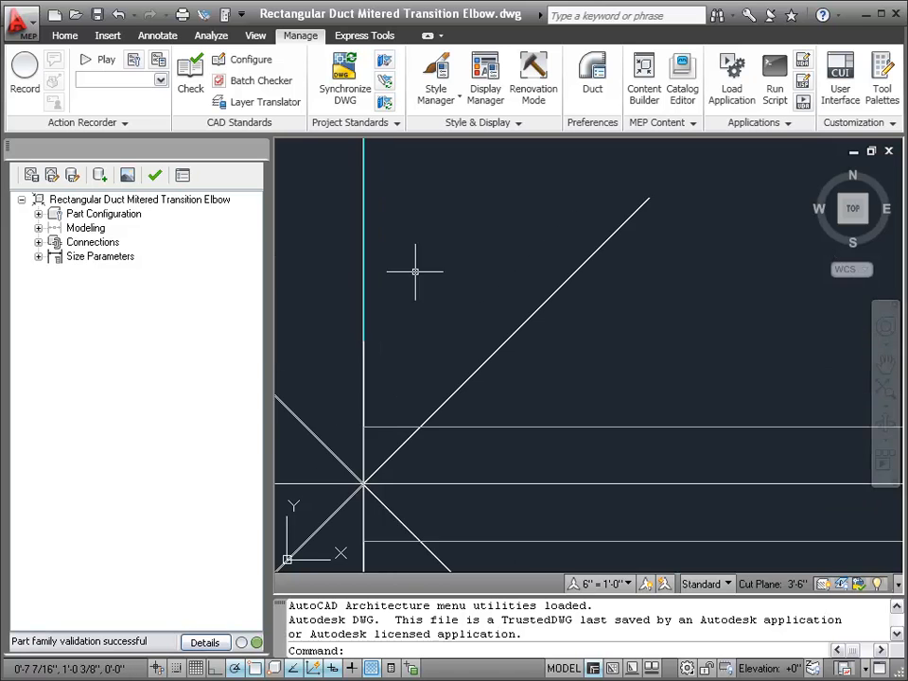
{"action": "scroll", "coordinate": [502, 335], "scroll_direction": "down", "scroll_amount": 2}
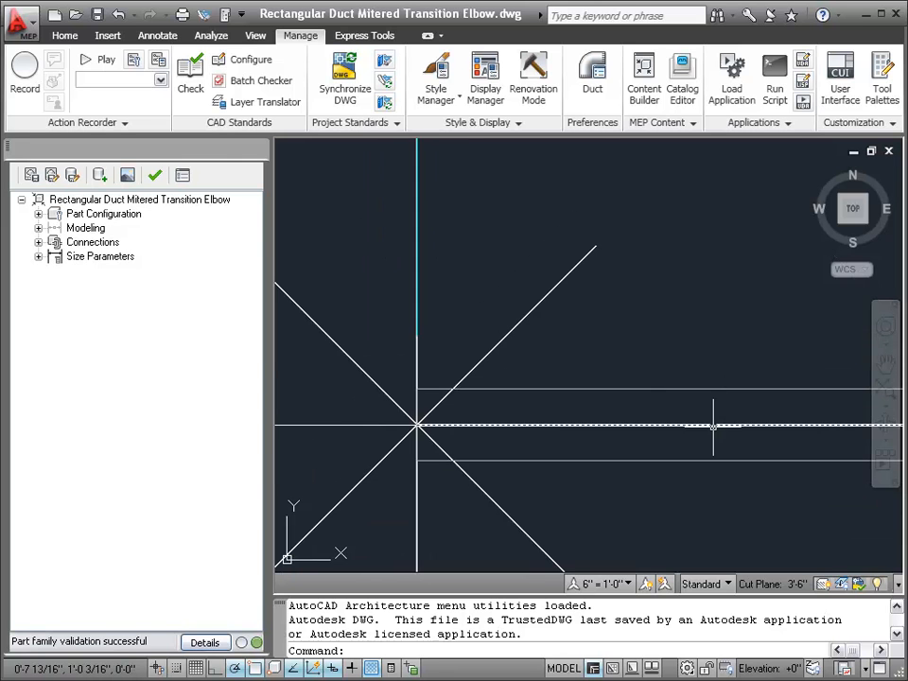
{"action": "scroll", "coordinate": [291, 269], "scroll_direction": "down", "scroll_amount": 2}
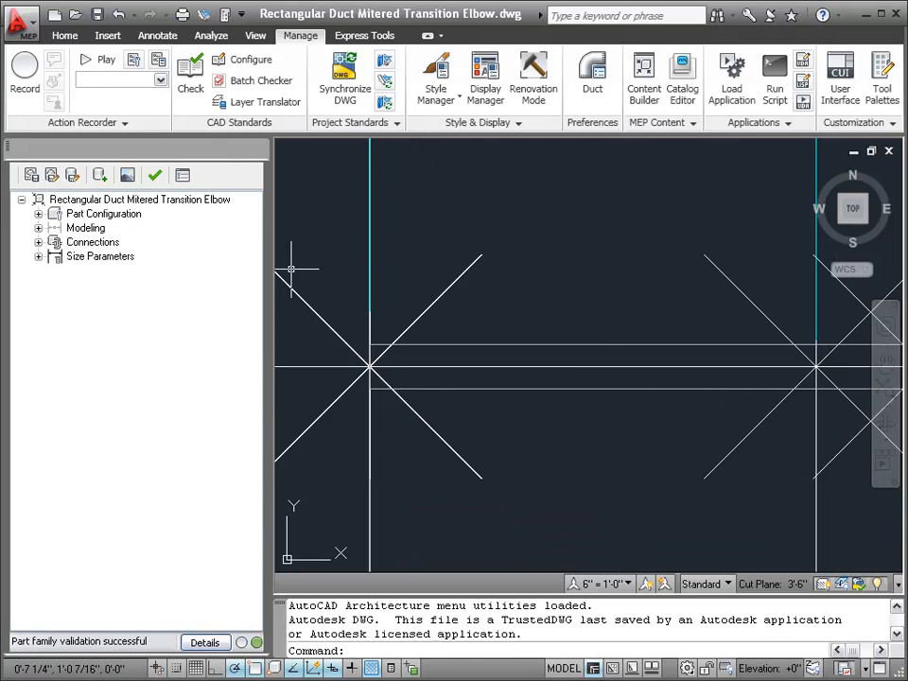
{"action": "scroll", "coordinate": [291, 268], "scroll_direction": "down", "scroll_amount": 2}
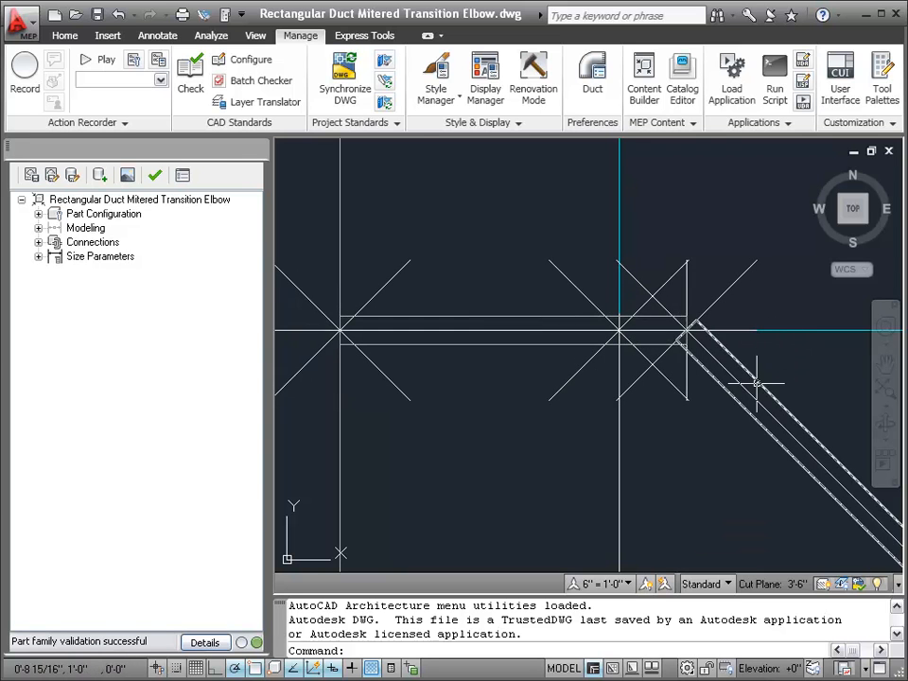
{"action": "scroll", "coordinate": [651, 175], "scroll_direction": "down", "scroll_amount": 2}
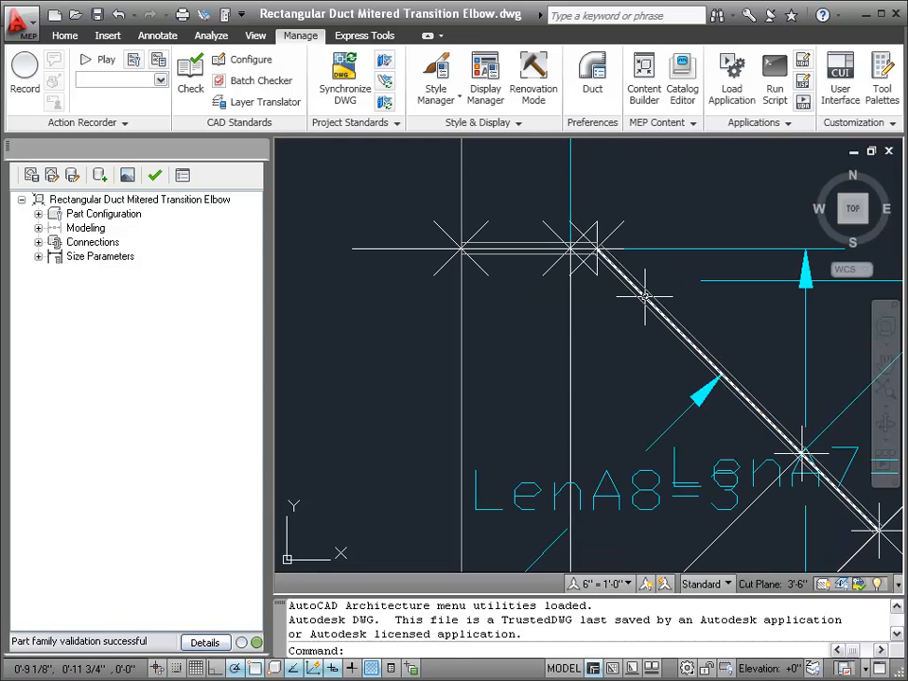
{"action": "scroll", "coordinate": [644, 296], "scroll_direction": "down", "scroll_amount": 4}
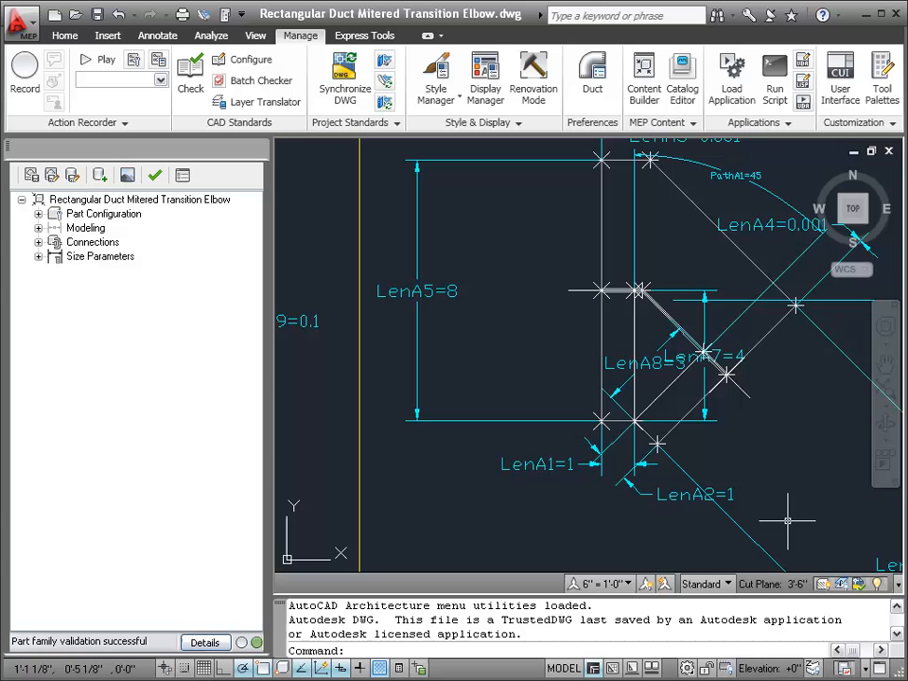
{"action": "scroll", "coordinate": [695, 421], "scroll_direction": "up", "scroll_amount": 4}
{"action": "scroll", "coordinate": [515, 254], "scroll_direction": "up", "scroll_amount": 3}
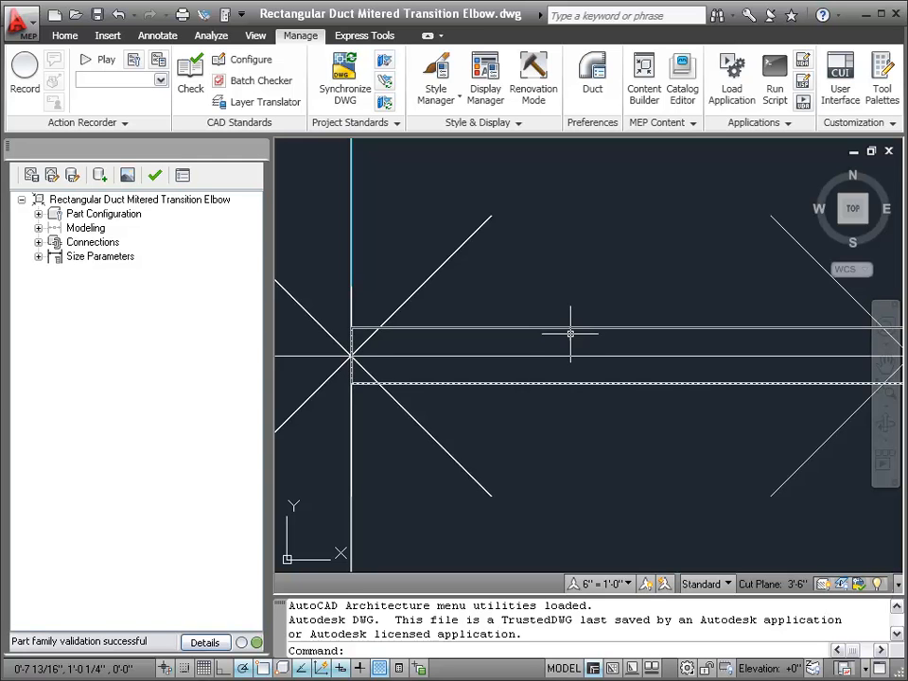
{"action": "scroll", "coordinate": [667, 241], "scroll_direction": "down", "scroll_amount": 1}
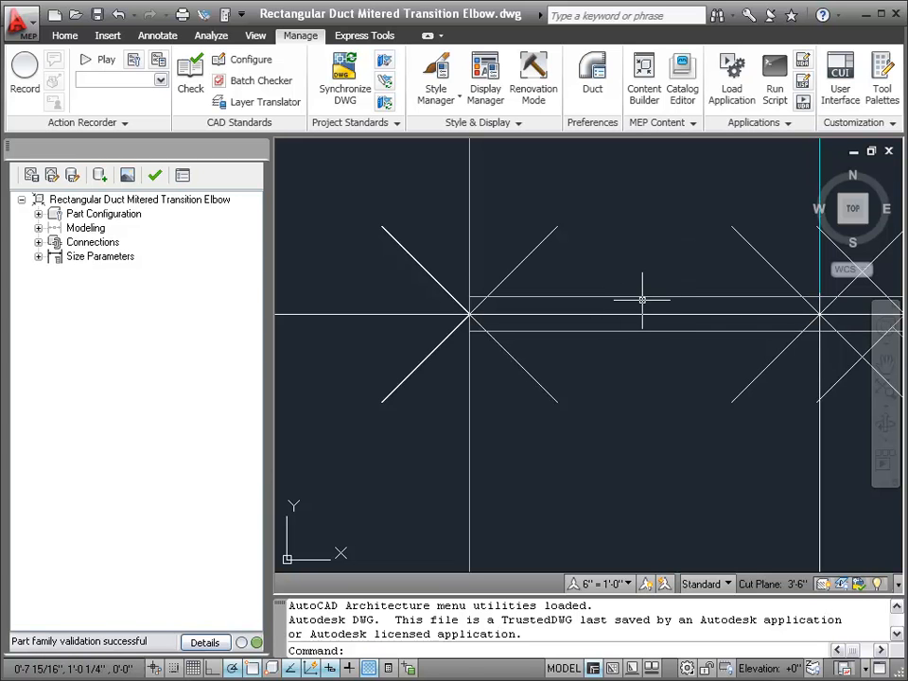
Expand the Model Parameters list under Modeling and examine the small profile with its LenA9 and LenA10 dimensions.
{"action": "left_click", "coordinate": [38, 227]}
{"action": "left_click", "coordinate": [55, 284]}
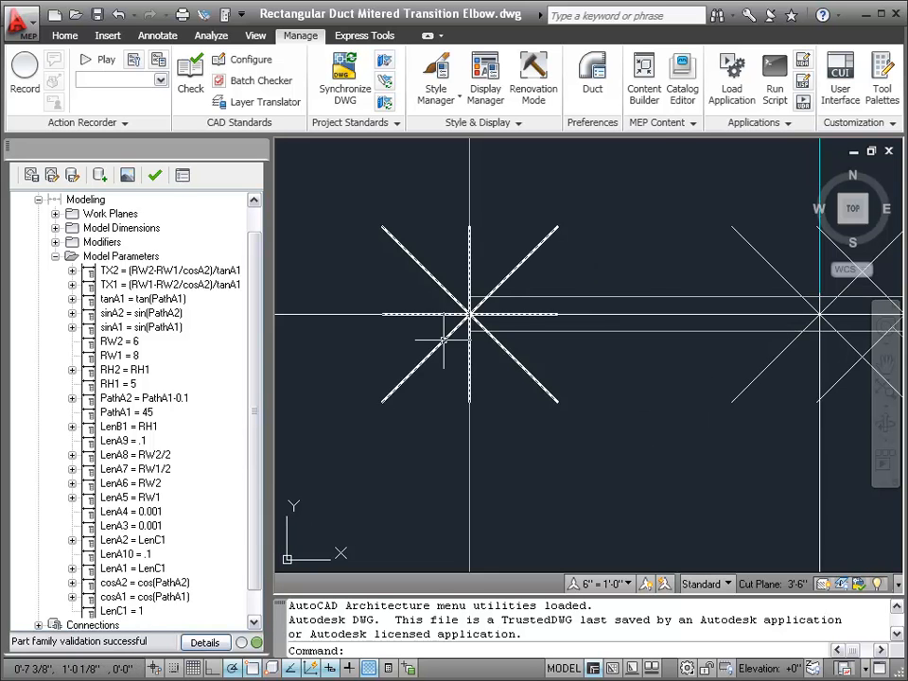
{"action": "scroll", "coordinate": [445, 338], "scroll_direction": "down", "scroll_amount": 2}
{"action": "scroll", "coordinate": [620, 392], "scroll_direction": "down", "scroll_amount": 3}
{"action": "scroll", "coordinate": [686, 417], "scroll_direction": "down", "scroll_amount": 6}
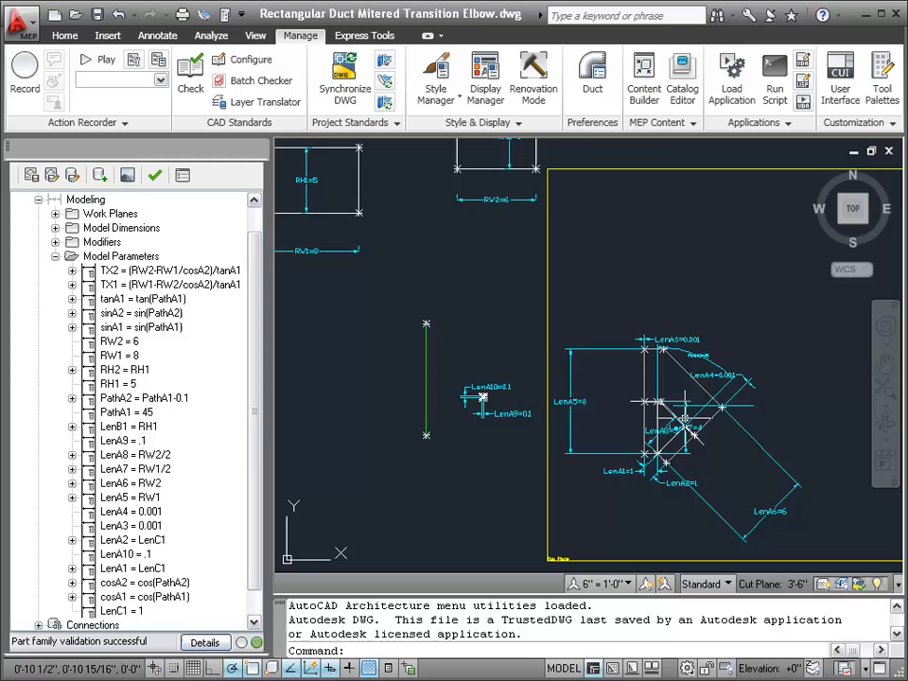
{"action": "scroll", "coordinate": [542, 425], "scroll_direction": "up", "scroll_amount": 8}
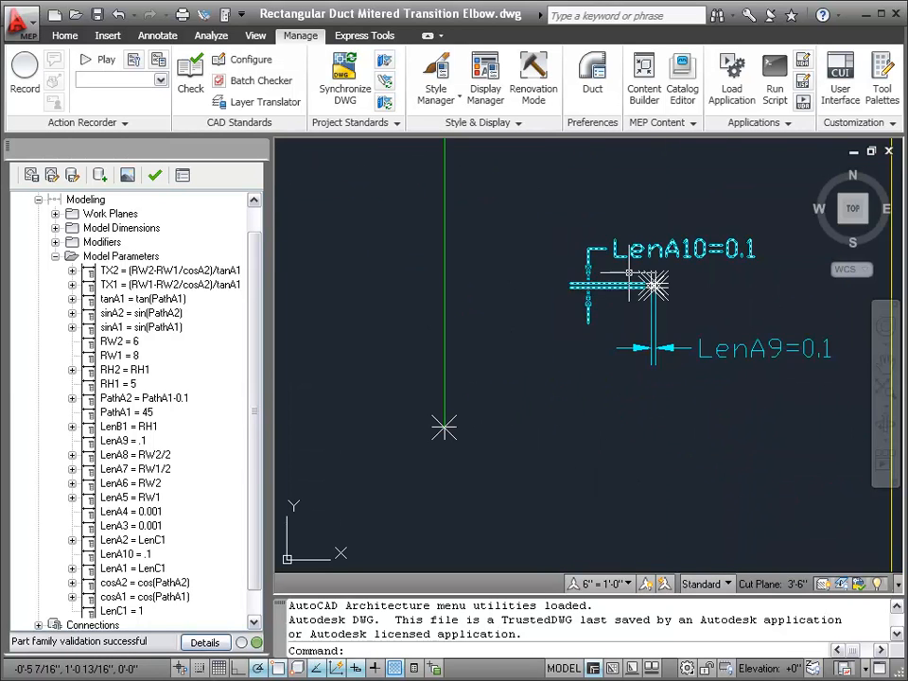
{"action": "scroll", "coordinate": [673, 263], "scroll_direction": "up", "scroll_amount": 4}
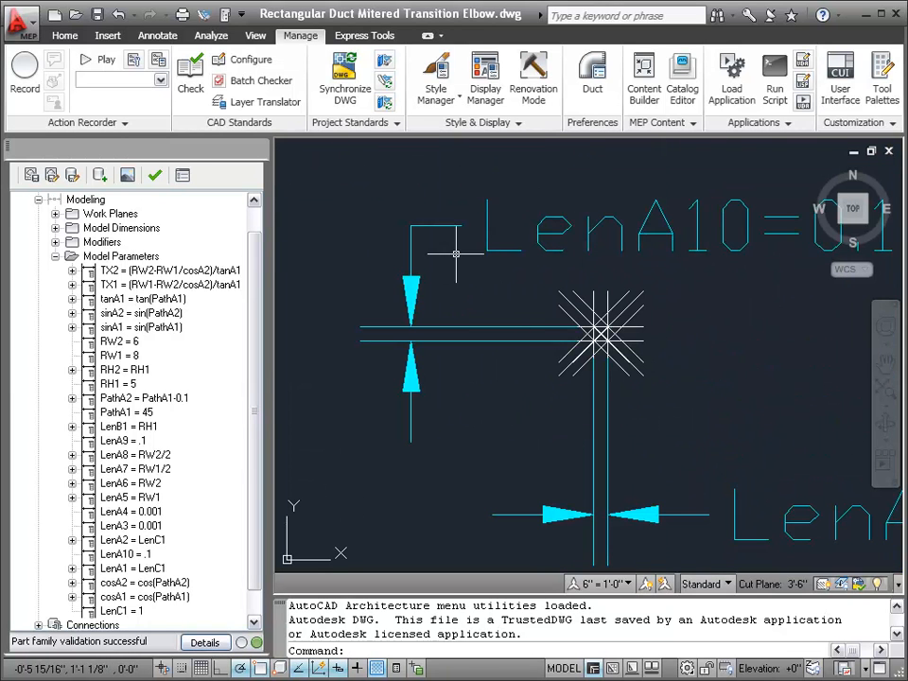
Set the LenA10 model parameter, the 1-line profile height, to 4 with the equation calculator.
{"action": "scroll", "coordinate": [454, 359], "scroll_direction": "down", "scroll_amount": 4}
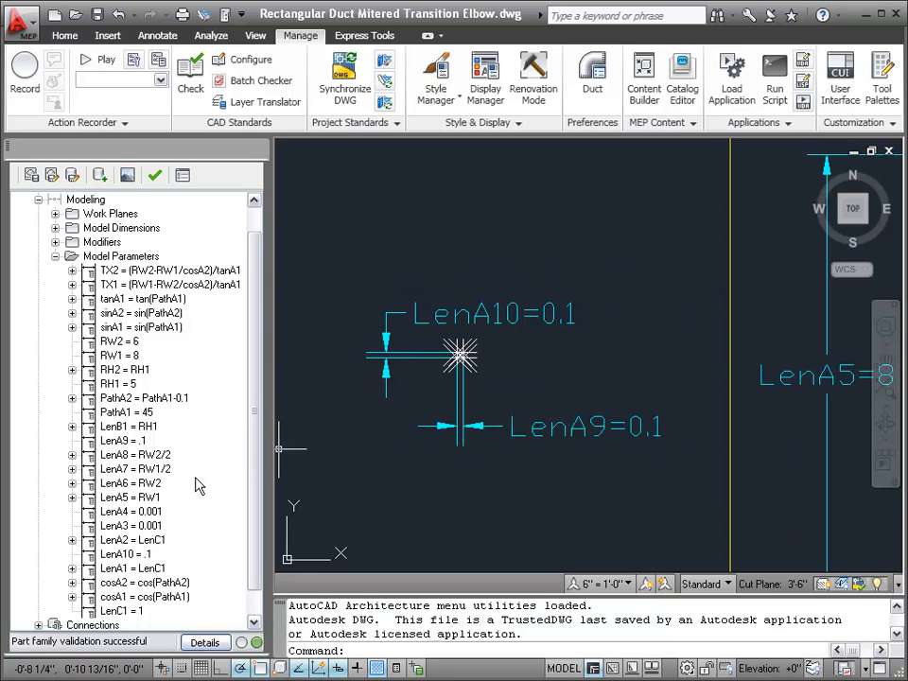
{"action": "left_click", "coordinate": [131, 441]}
{"action": "right_click", "coordinate": [130, 444]}
{"action": "left_click", "coordinate": [153, 451]}
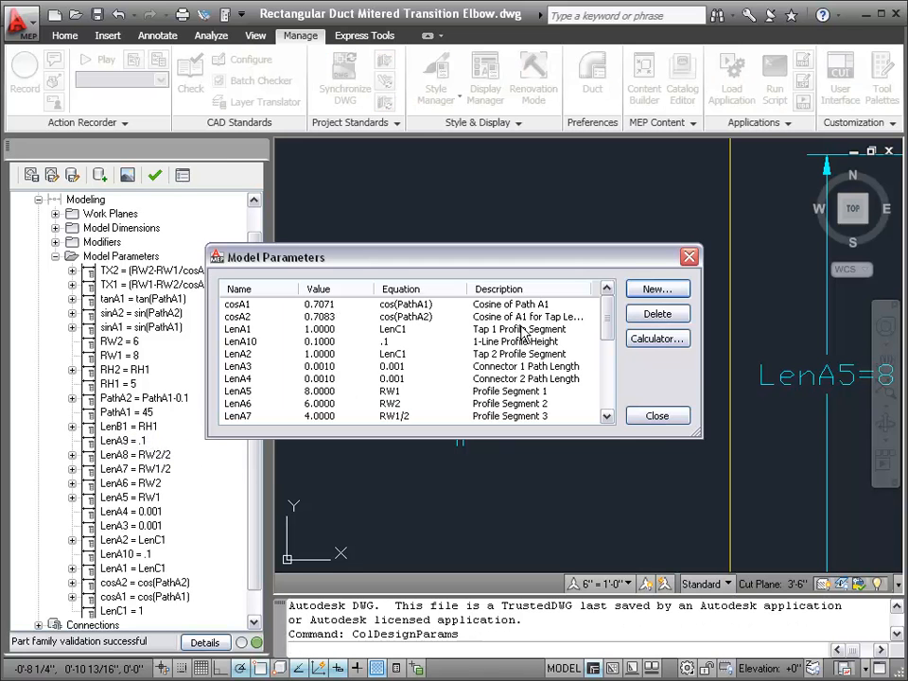
{"action": "left_click", "coordinate": [390, 342]}
{"action": "left_click", "coordinate": [657, 339]}
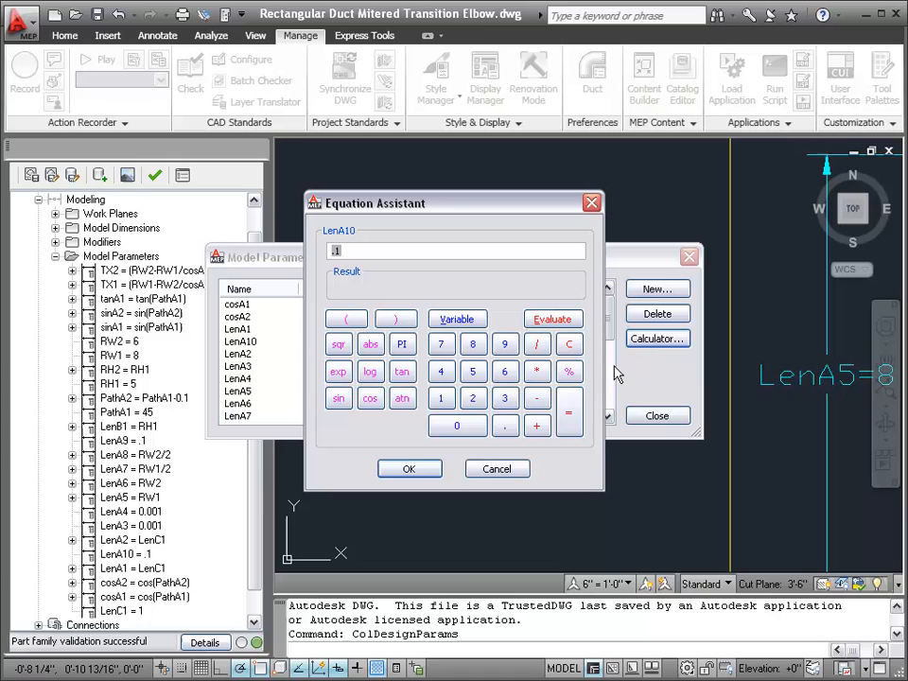
{"action": "left_click", "coordinate": [416, 468]}
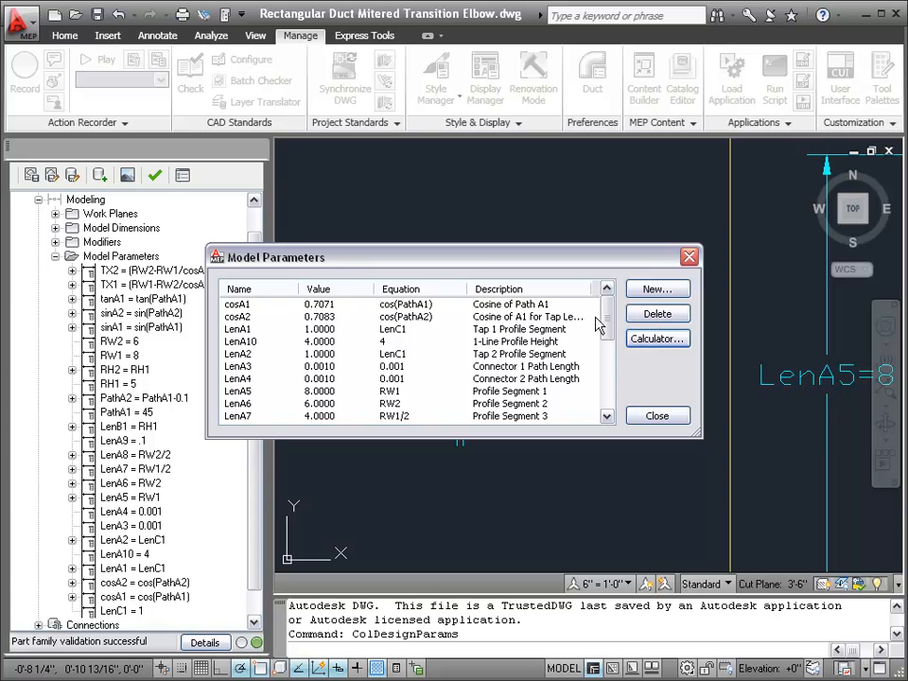
Set the LenA9 model parameter, the 1-line profile width, to 4 and apply the changes to the model.
{"action": "left_click_drag", "start_coordinate": [608, 325], "coordinate": [606, 337]}
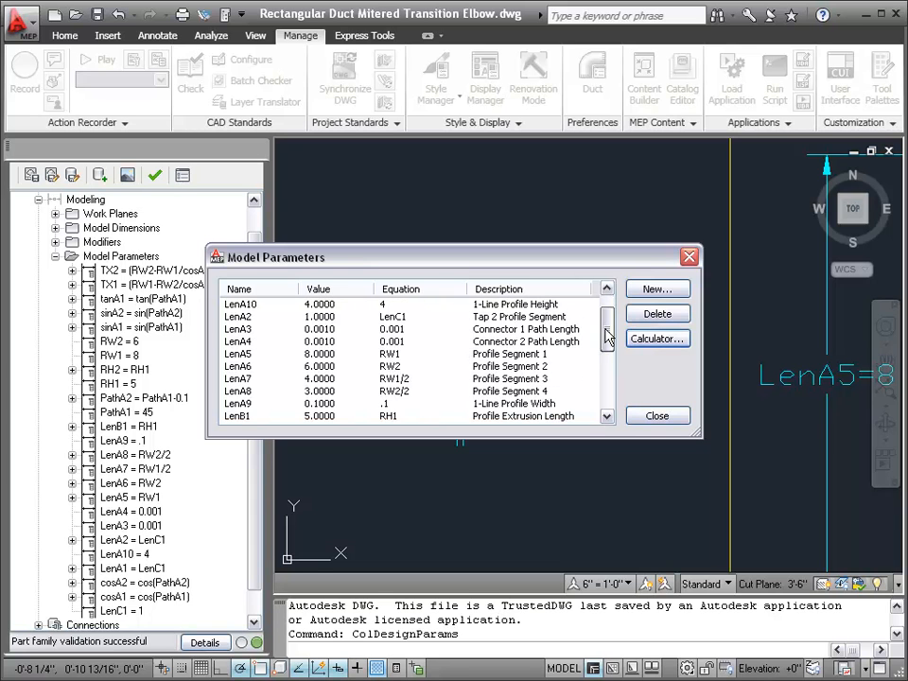
{"action": "left_click", "coordinate": [237, 405]}
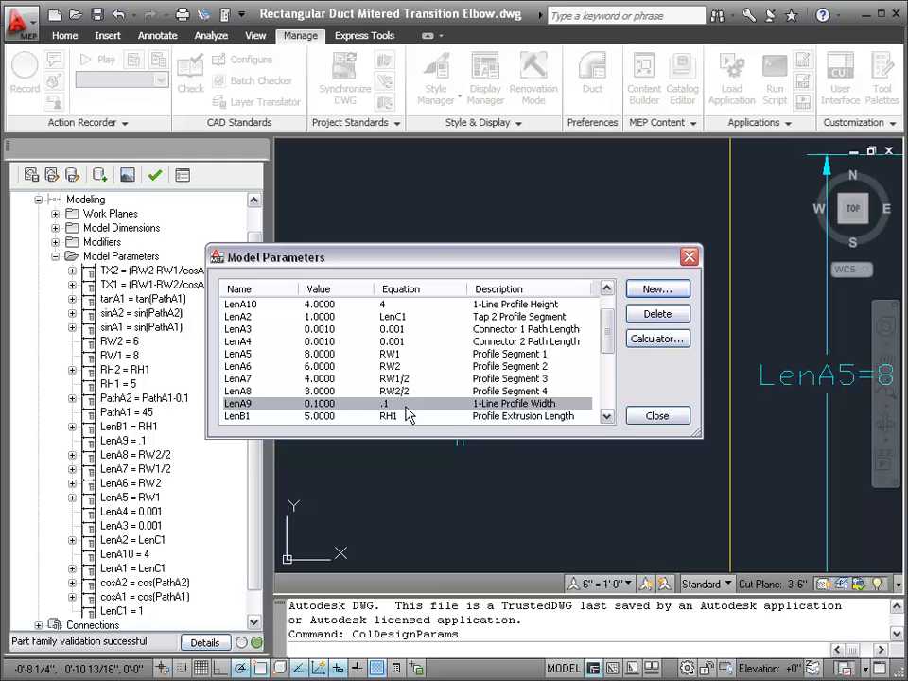
{"action": "left_click", "coordinate": [634, 341]}
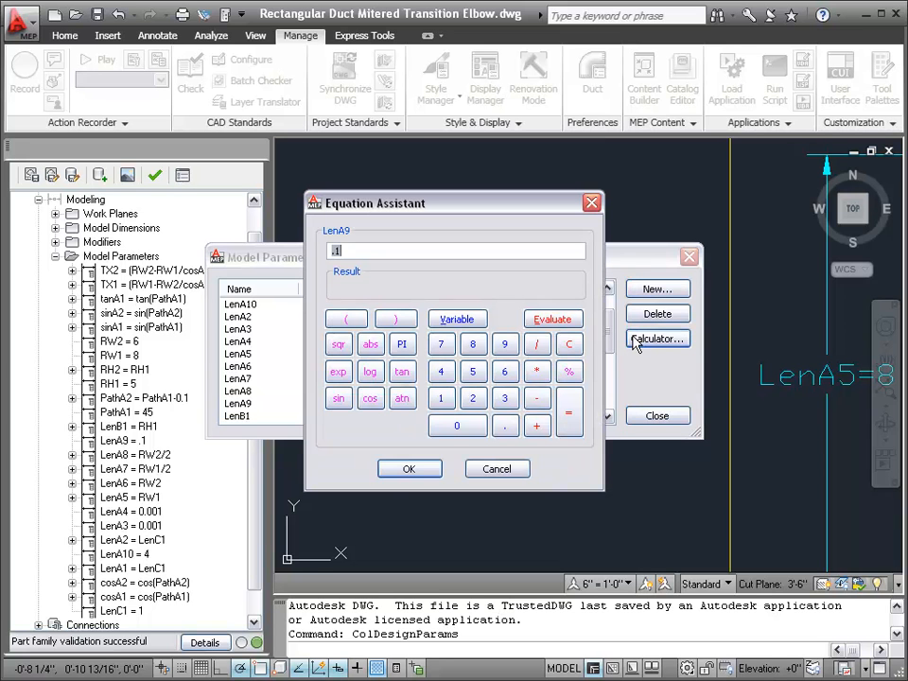
{"action": "left_click", "coordinate": [403, 470]}
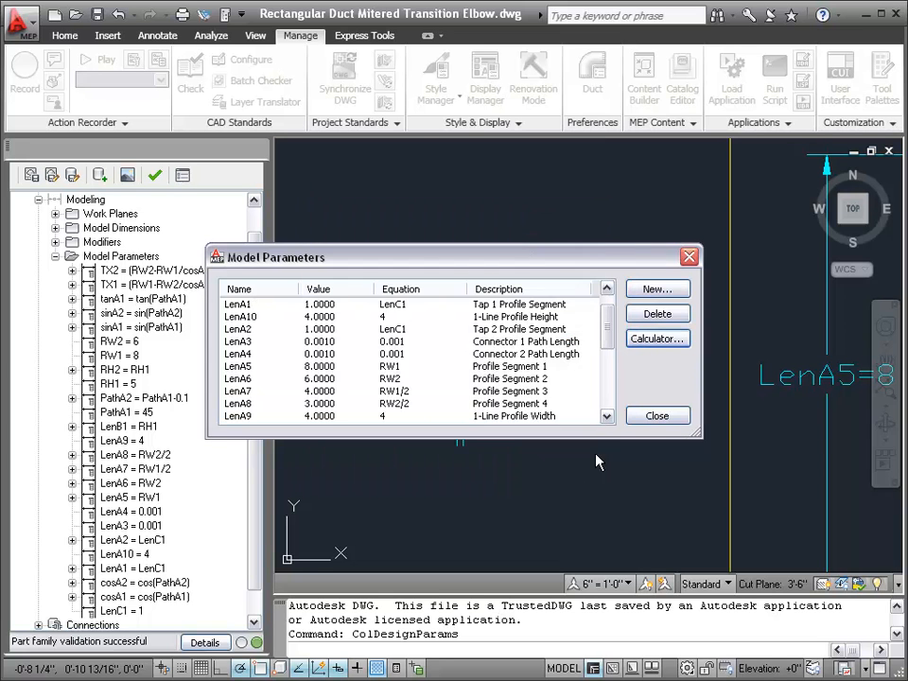
{"action": "left_click", "coordinate": [651, 417]}
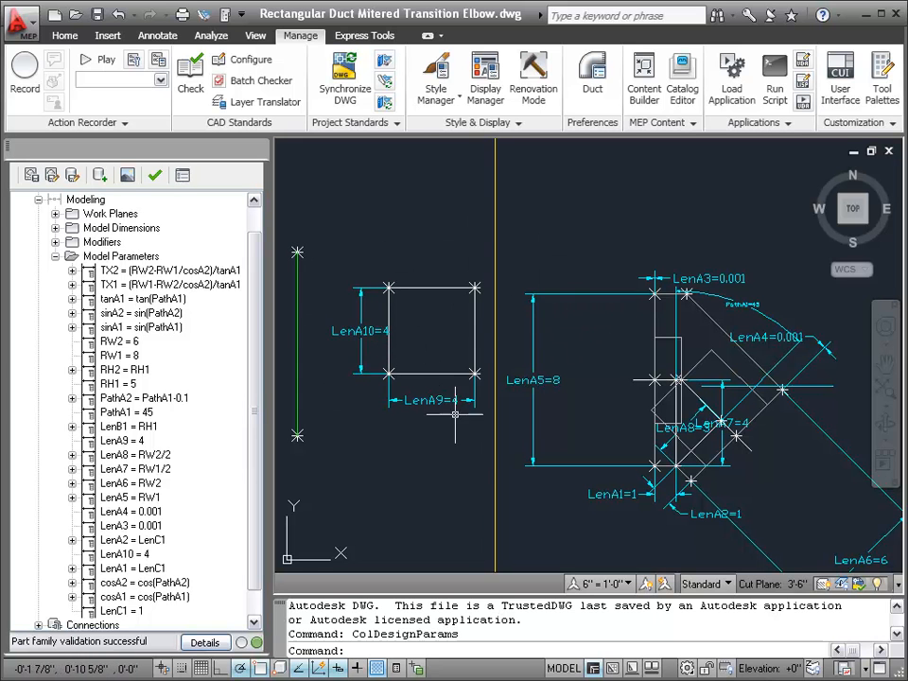
Reopen the model parameters and set LenA10, the 1-line profile height, to 2.
{"action": "scroll", "coordinate": [503, 329], "scroll_direction": "down", "scroll_amount": 2}
{"action": "scroll", "coordinate": [587, 397], "scroll_direction": "up", "scroll_amount": 8}
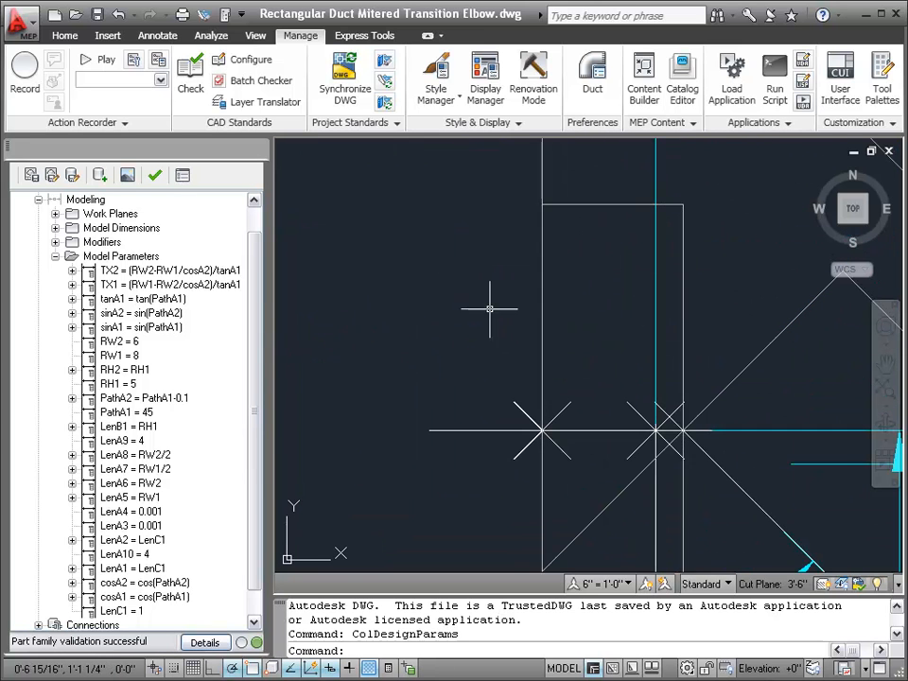
{"action": "scroll", "coordinate": [407, 279], "scroll_direction": "down", "scroll_amount": 2}
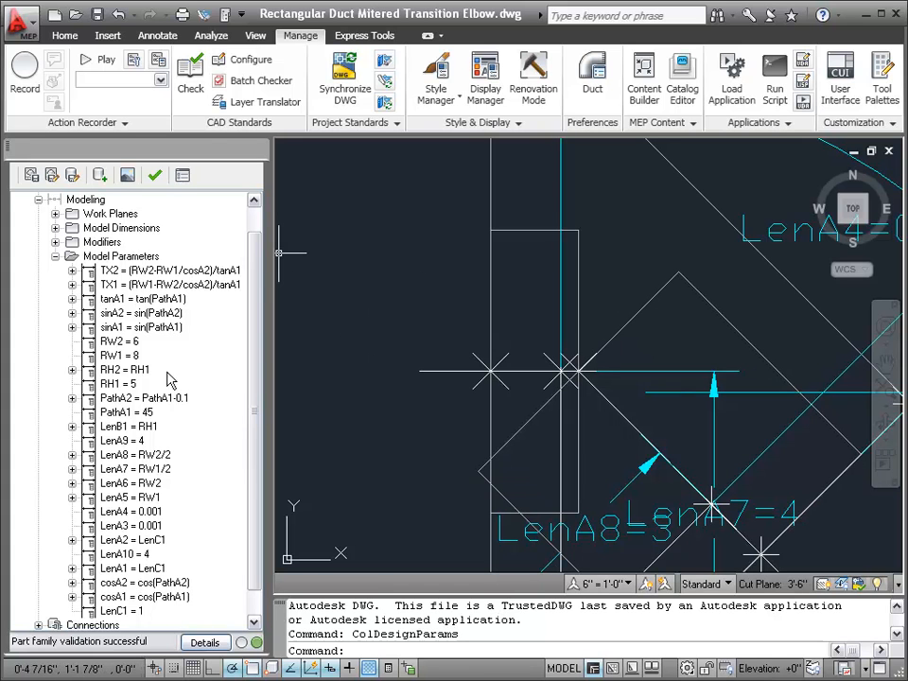
{"action": "right_click", "coordinate": [139, 424]}
{"action": "right_click", "coordinate": [114, 435]}
{"action": "right_click", "coordinate": [143, 437]}
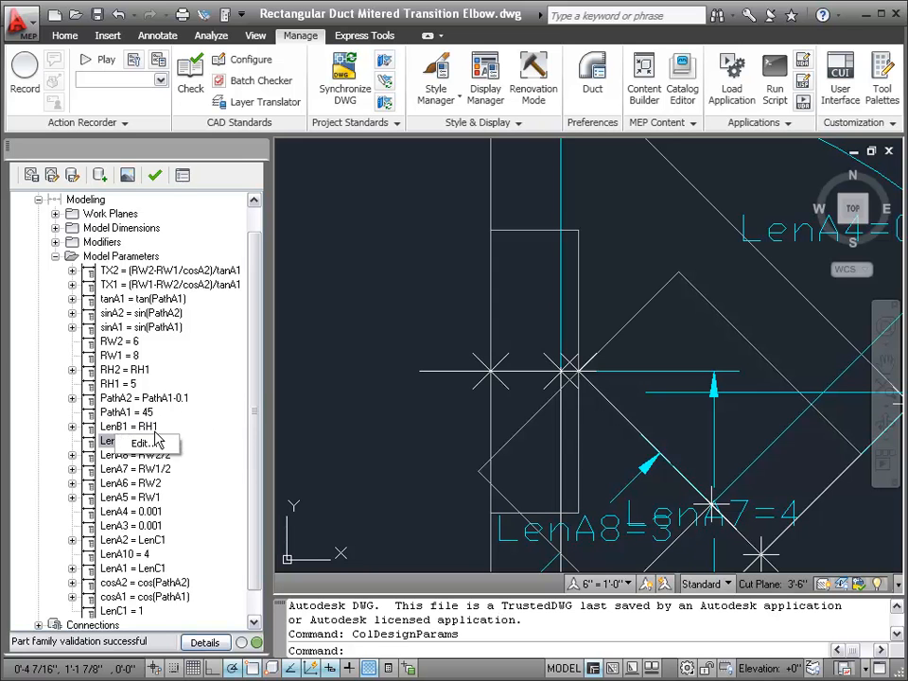
{"action": "left_click", "coordinate": [154, 444]}
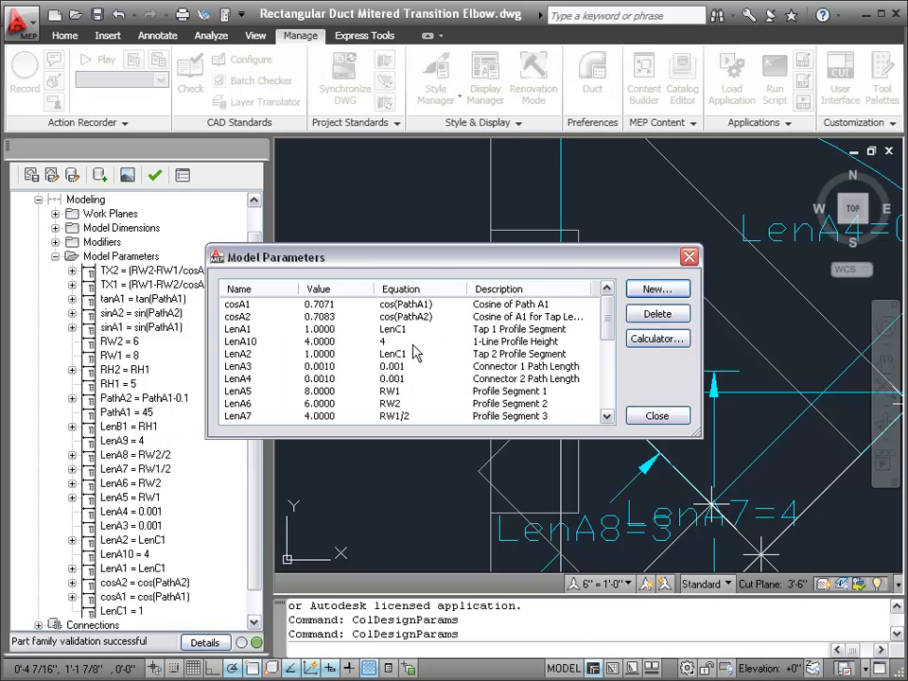
{"action": "left_click", "coordinate": [389, 346]}
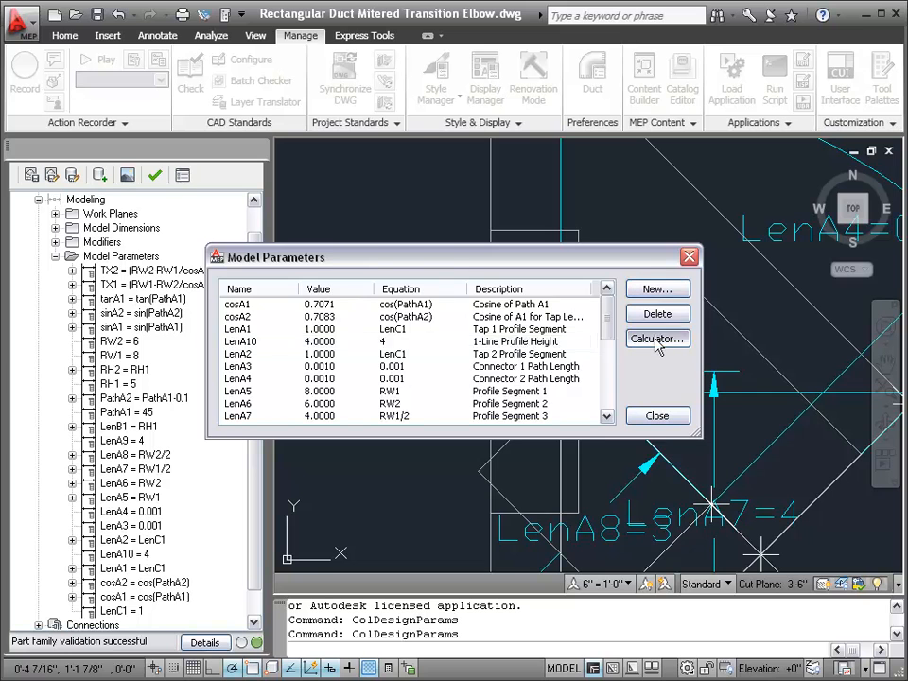
{"action": "left_click", "coordinate": [658, 339]}
{"action": "type", "text": "2"}
{"action": "left_click", "coordinate": [409, 469]}
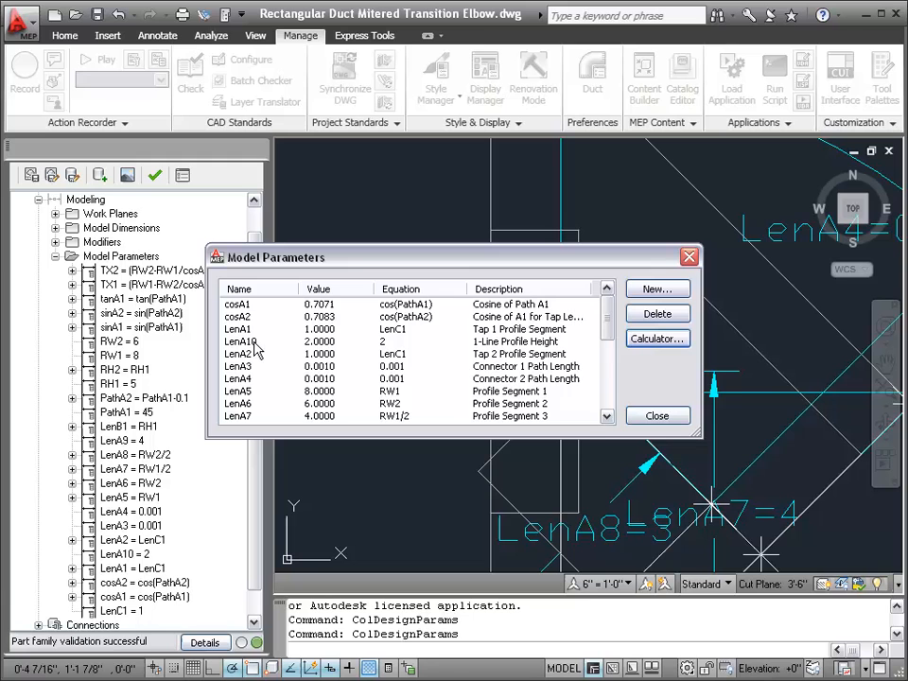
Set LenA9, the 1-line profile width, to 2 and apply the parameter changes to the model.
{"action": "left_click", "coordinate": [610, 391]}
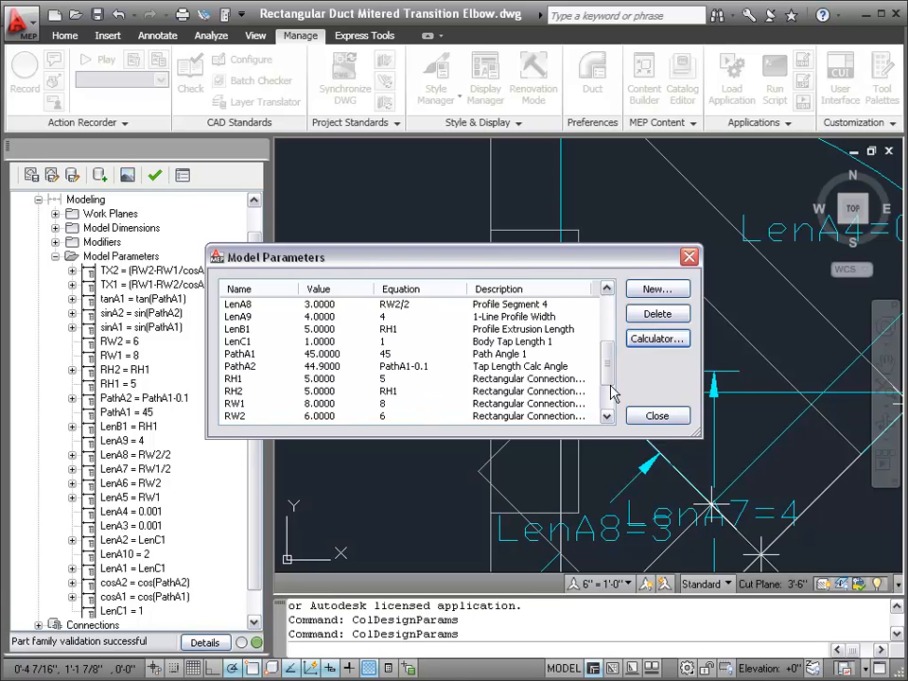
{"action": "left_click", "coordinate": [248, 316]}
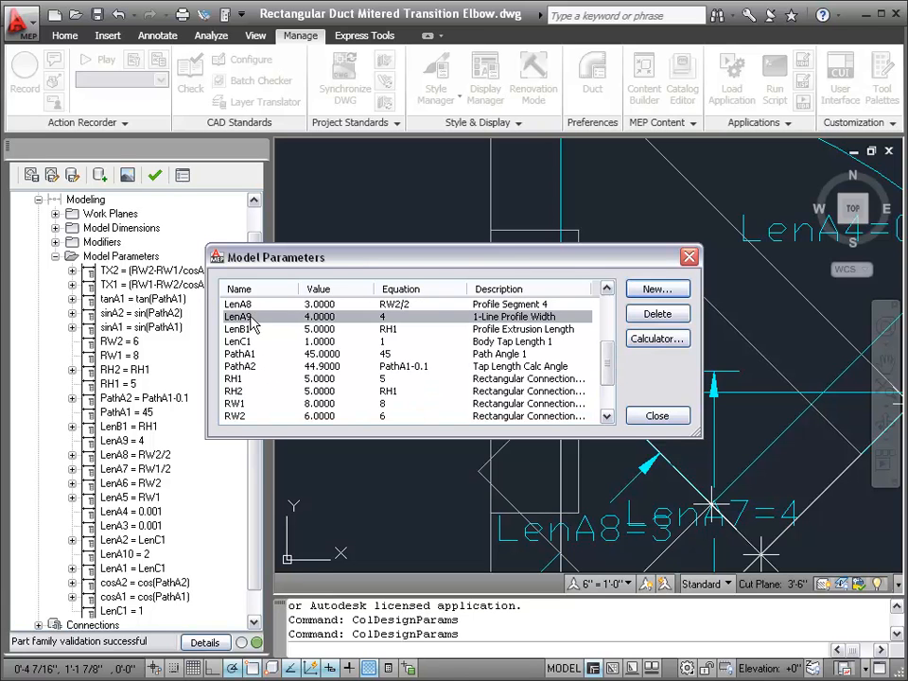
{"action": "left_click", "coordinate": [653, 338]}
{"action": "type", "text": "2"}
{"action": "left_click", "coordinate": [403, 469]}
{"action": "left_click", "coordinate": [657, 416]}
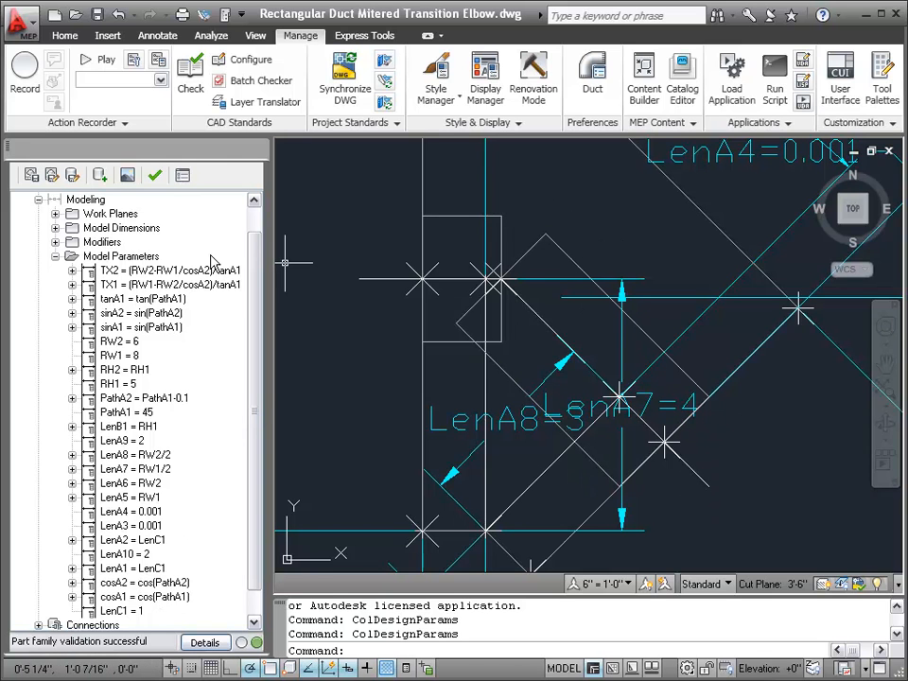
Try to change the elbow's path angle by setting the PathA1 model parameter to 90.
{"action": "left_click", "coordinate": [129, 414]}
{"action": "right_click", "coordinate": [132, 414]}
{"action": "left_click", "coordinate": [151, 421]}
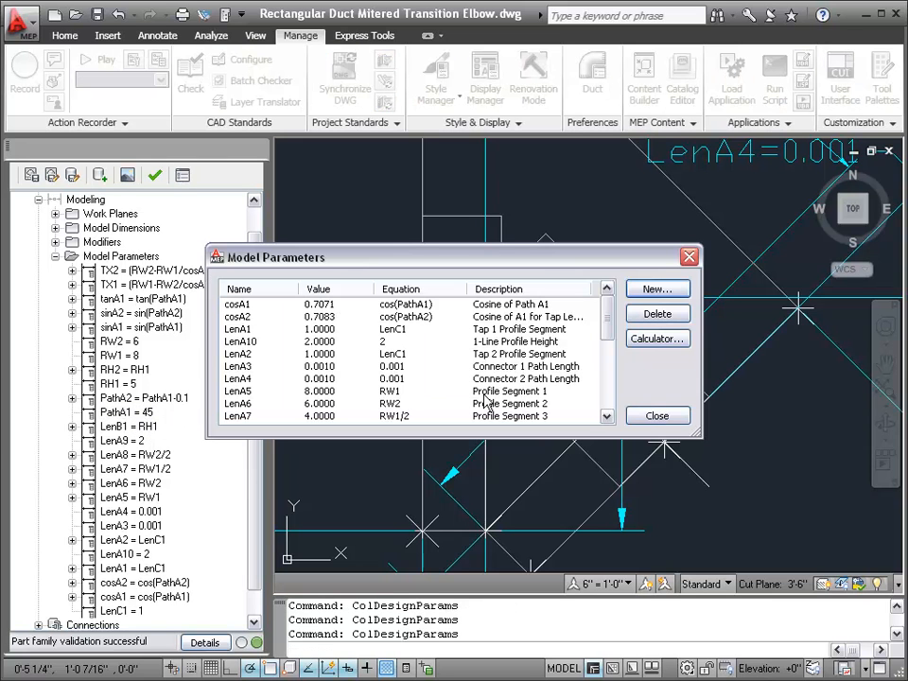
{"action": "scroll", "coordinate": [606, 327], "scroll_direction": "down", "scroll_amount": 3}
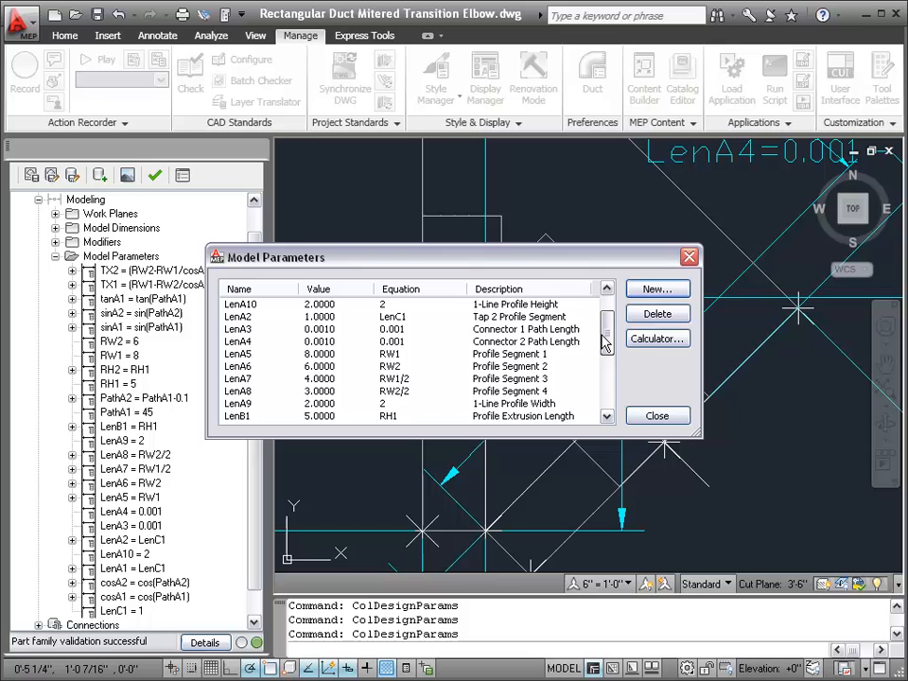
{"action": "left_click", "coordinate": [401, 392]}
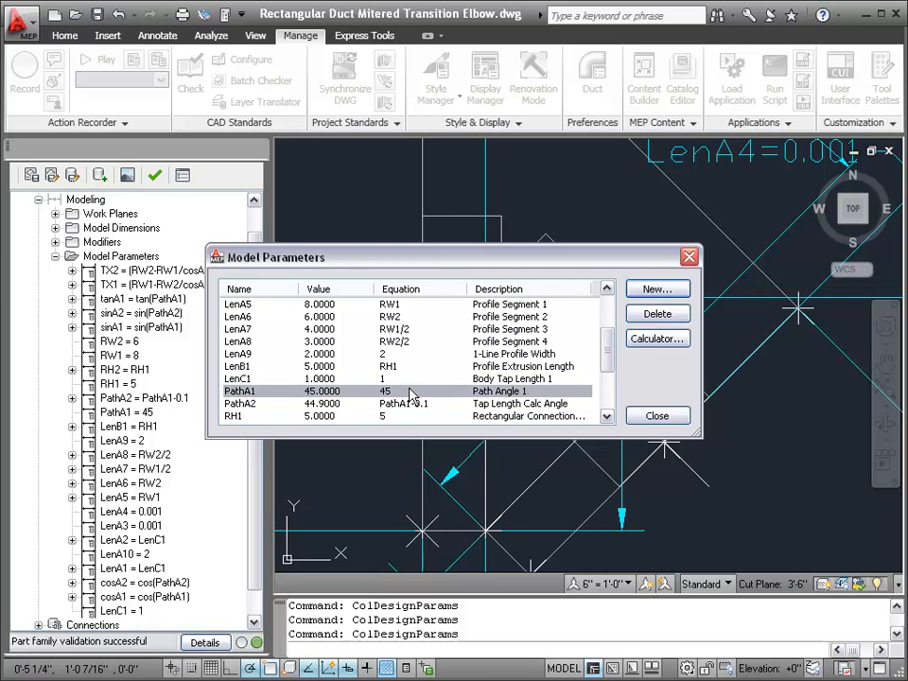
{"action": "left_click", "coordinate": [657, 339]}
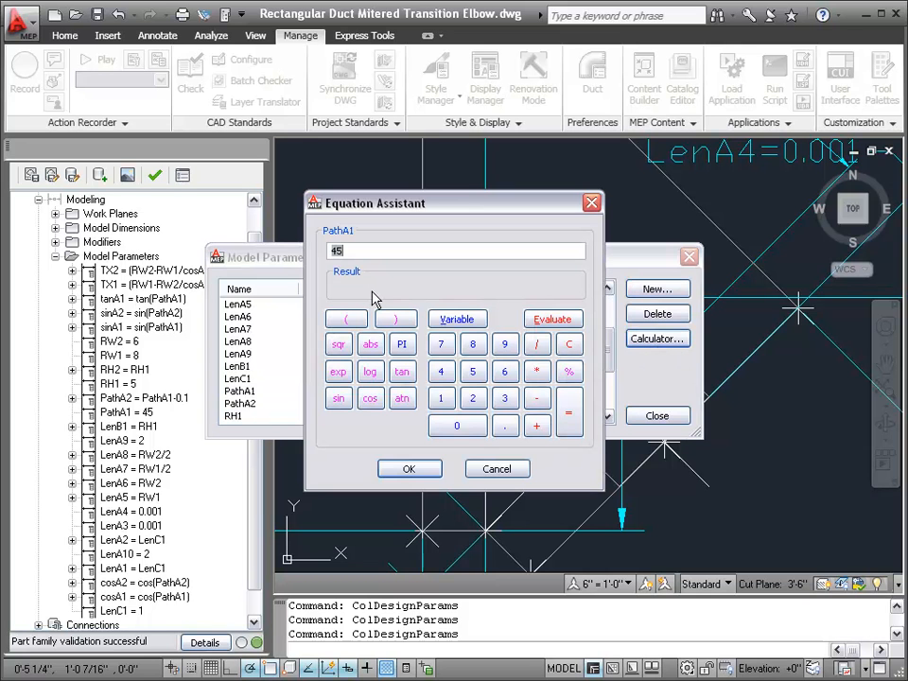
{"action": "left_click", "coordinate": [409, 468]}
{"action": "left_click", "coordinate": [662, 418]}
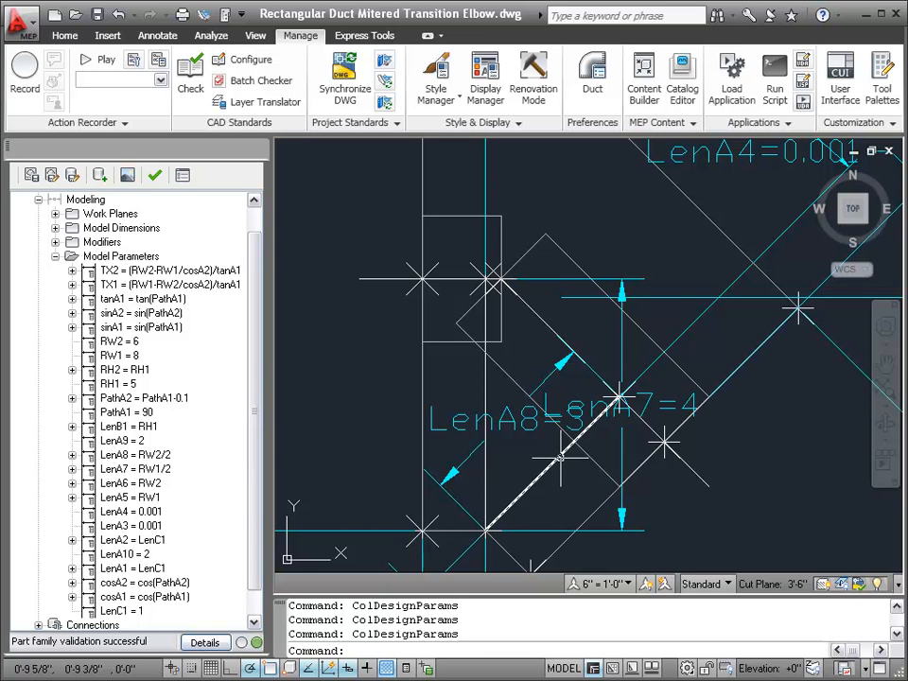
Check the PathA1 angle dimension on the elbow, then try entering 90 for PathA1 again in the model parameters.
{"action": "scroll", "coordinate": [441, 278], "scroll_direction": "down", "scroll_amount": 2}
{"action": "scroll", "coordinate": [602, 272], "scroll_direction": "down", "scroll_amount": 2}
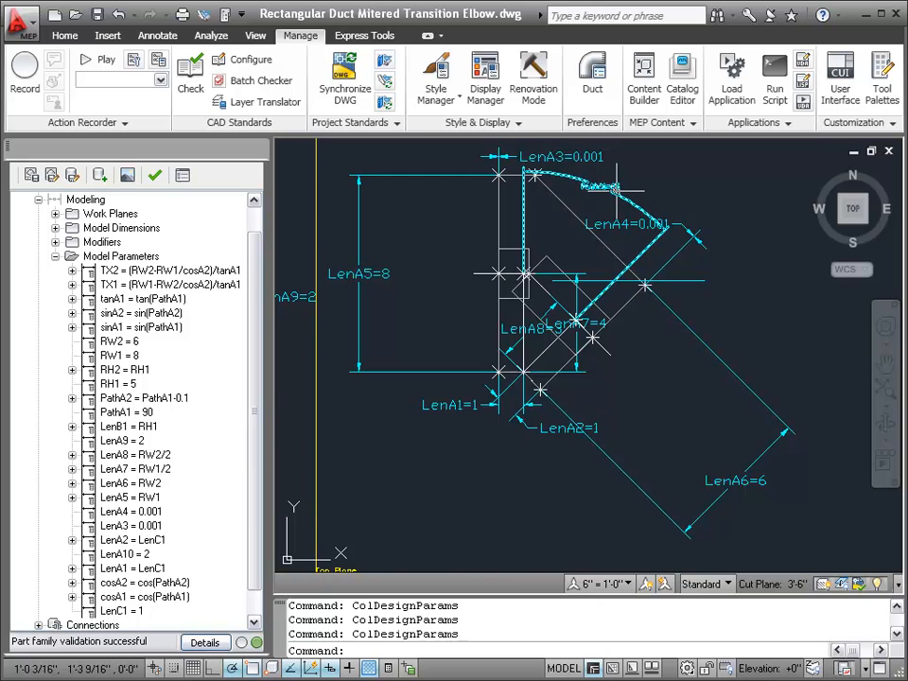
{"action": "scroll", "coordinate": [605, 175], "scroll_direction": "up", "scroll_amount": 4}
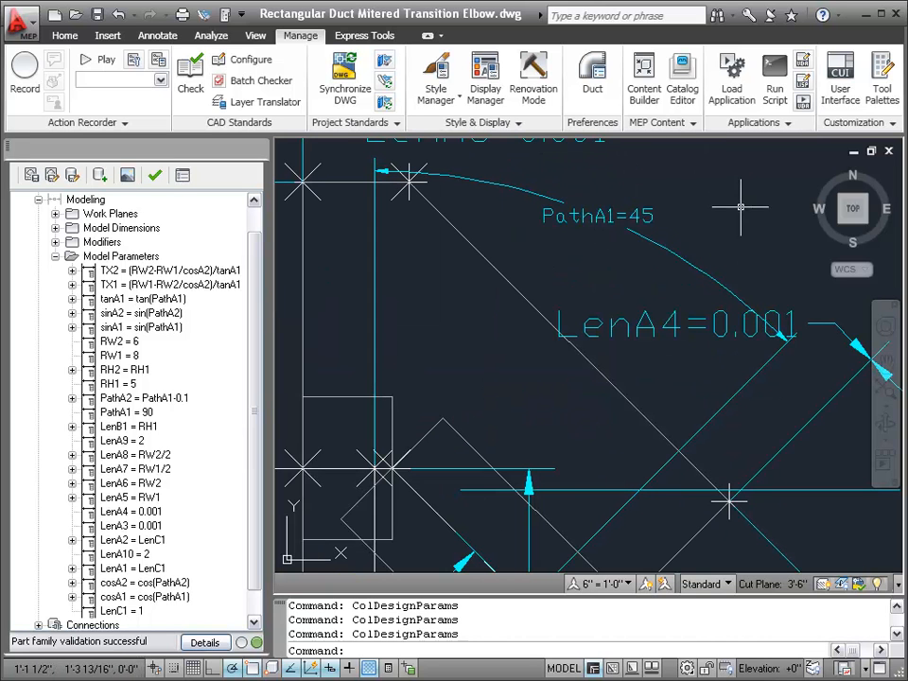
{"action": "scroll", "coordinate": [644, 268], "scroll_direction": "down", "scroll_amount": 2}
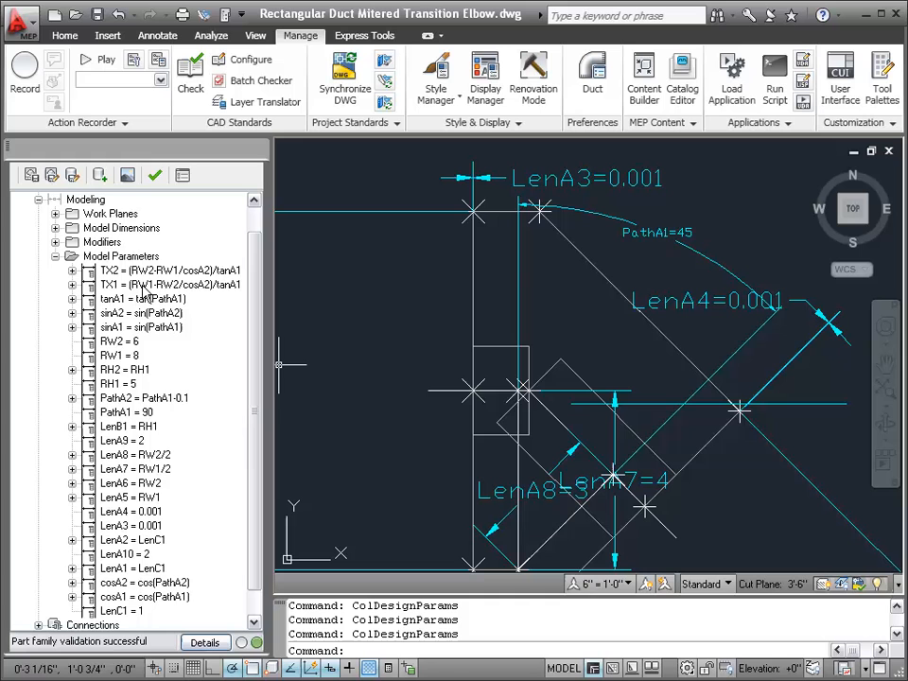
{"action": "left_click", "coordinate": [125, 412]}
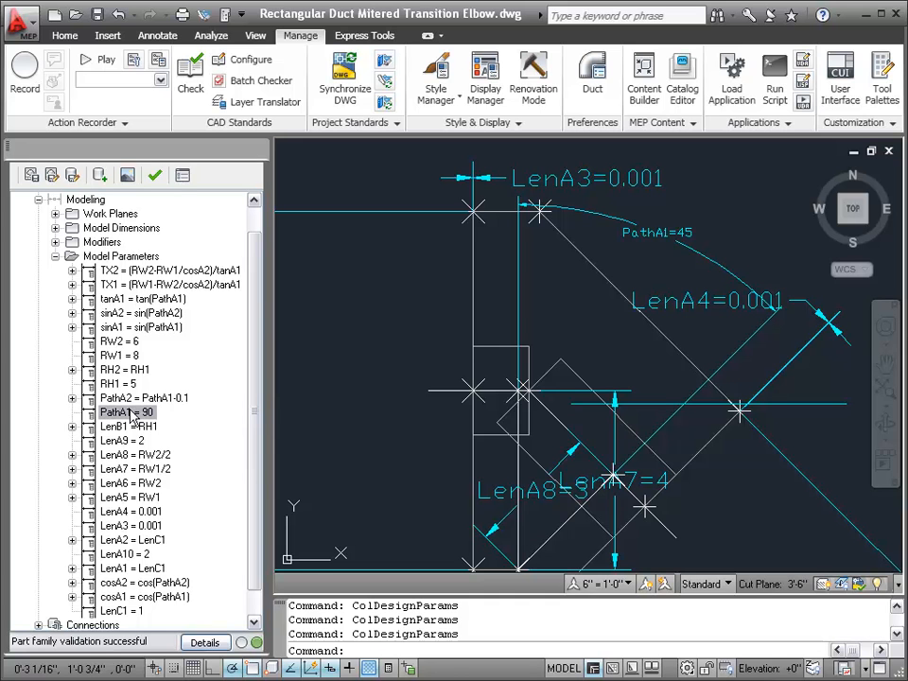
{"action": "right_click", "coordinate": [130, 420]}
{"action": "left_click", "coordinate": [152, 421]}
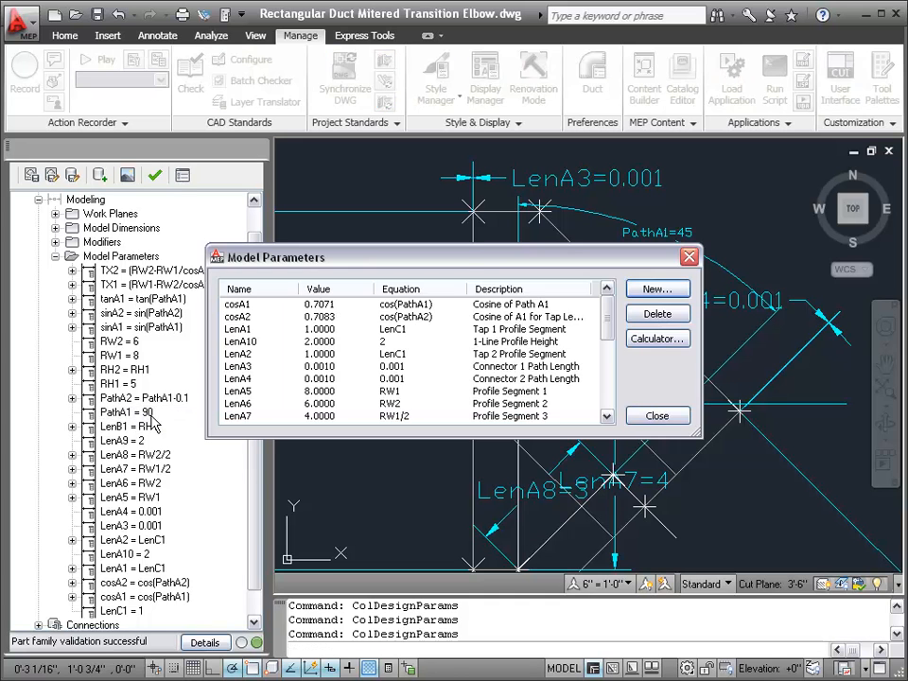
{"action": "scroll", "coordinate": [607, 341], "scroll_direction": "down", "scroll_amount": 3}
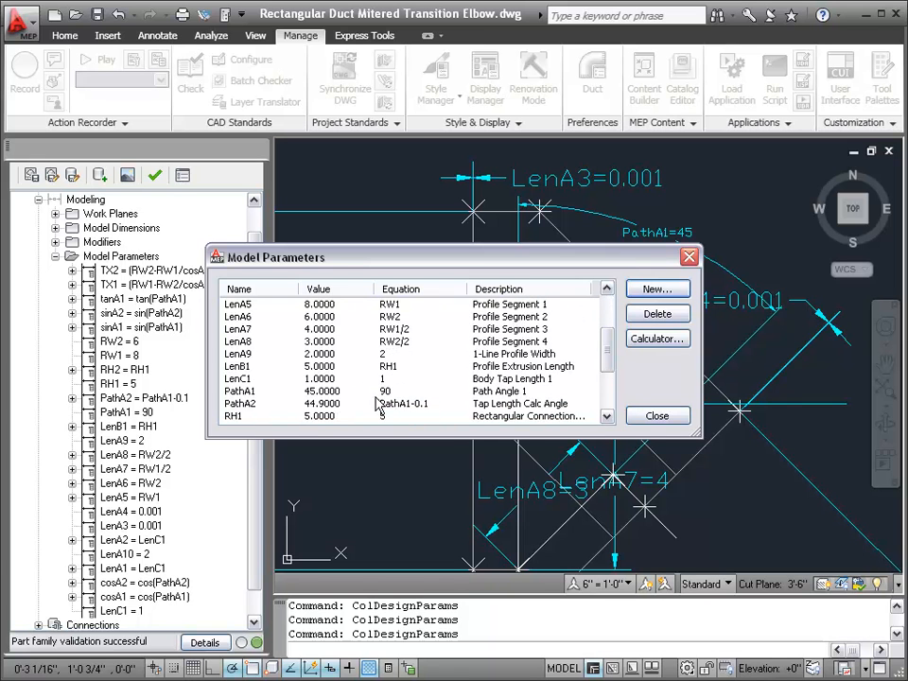
{"action": "left_click", "coordinate": [391, 393]}
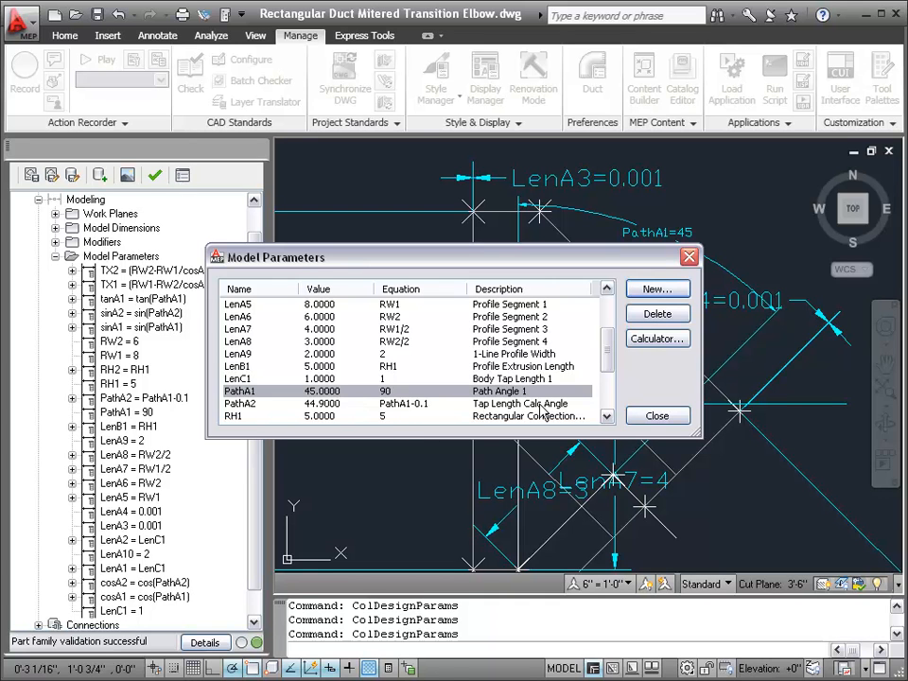
{"action": "left_click", "coordinate": [659, 343]}
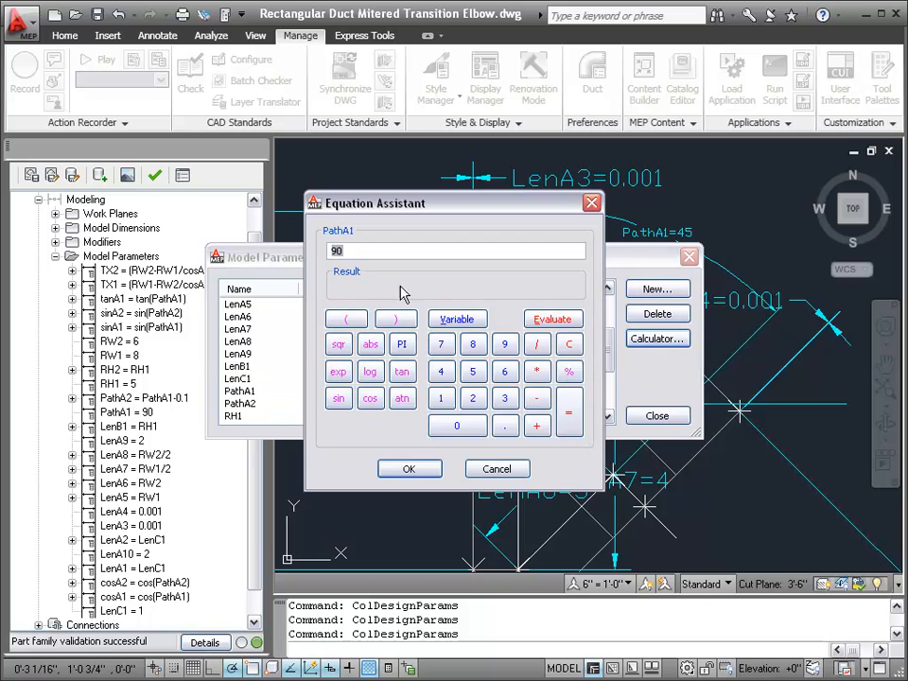
{"action": "left_click", "coordinate": [412, 469]}
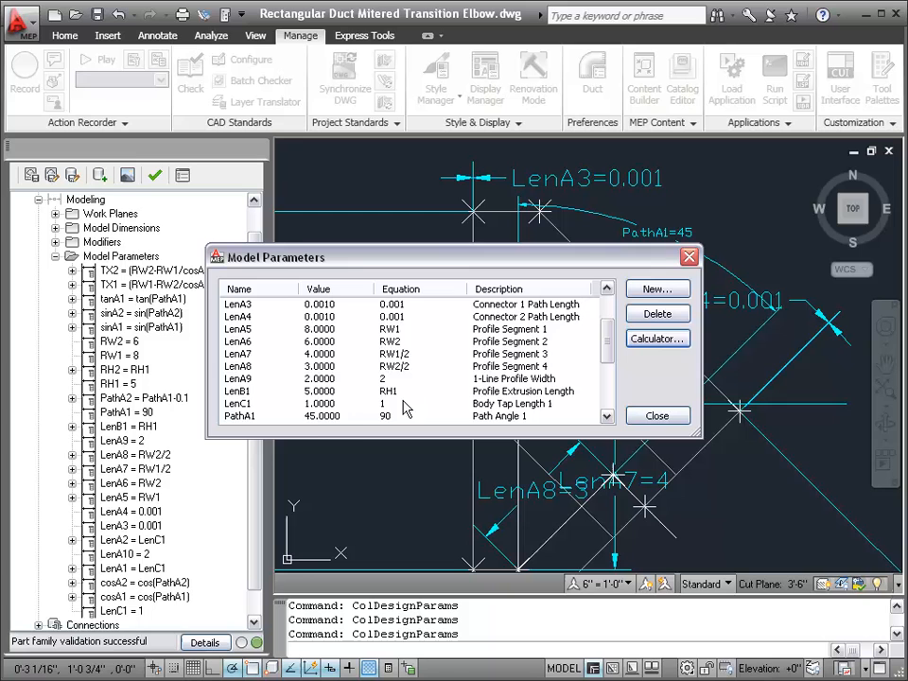
Set the PathA1 path angle parameter back to 45.
{"action": "left_click", "coordinate": [325, 416]}
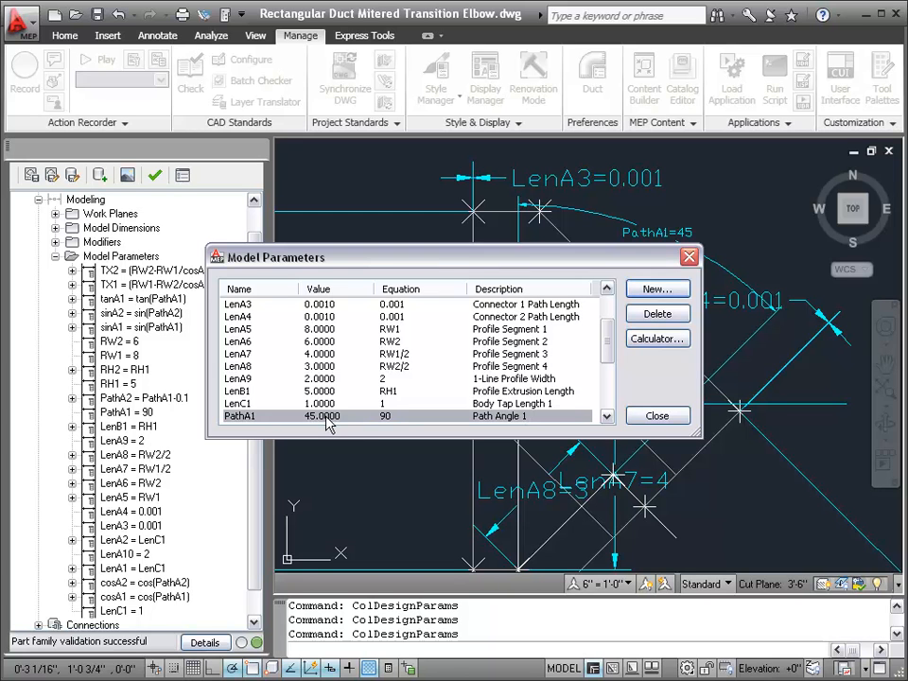
{"action": "left_click", "coordinate": [639, 340]}
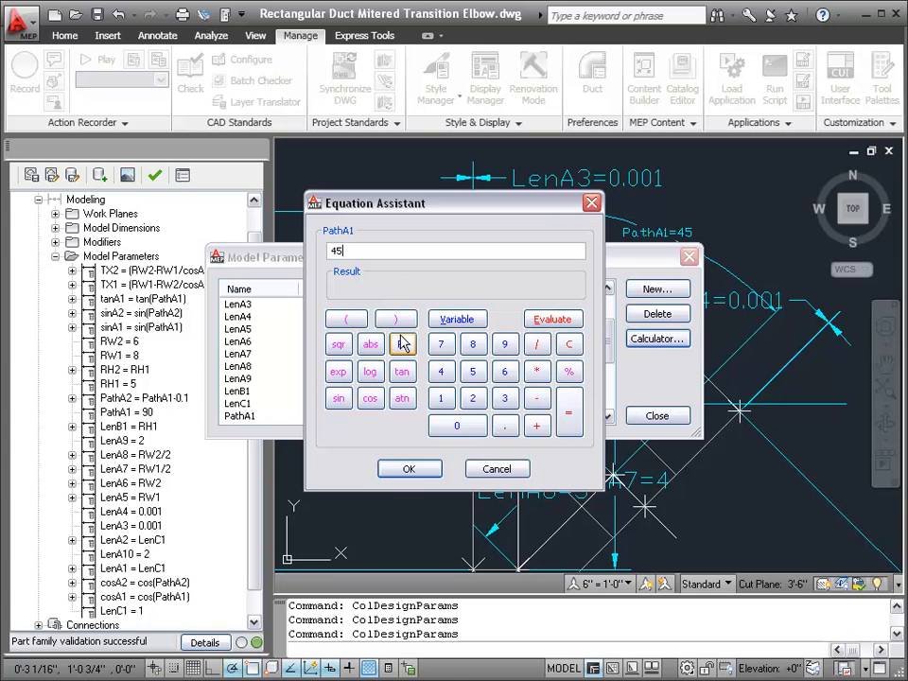
{"action": "left_click", "coordinate": [409, 470]}
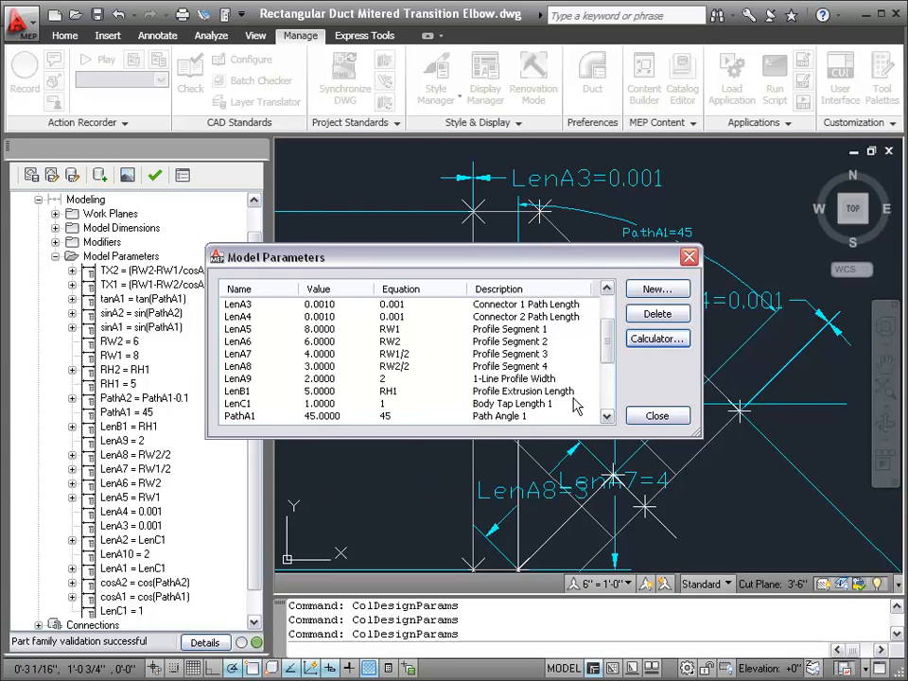
Close the model parameters and examine how the elbow's dimensions relate to the parameter equations, including LenA1 and LenC1.
{"action": "left_click", "coordinate": [650, 415]}
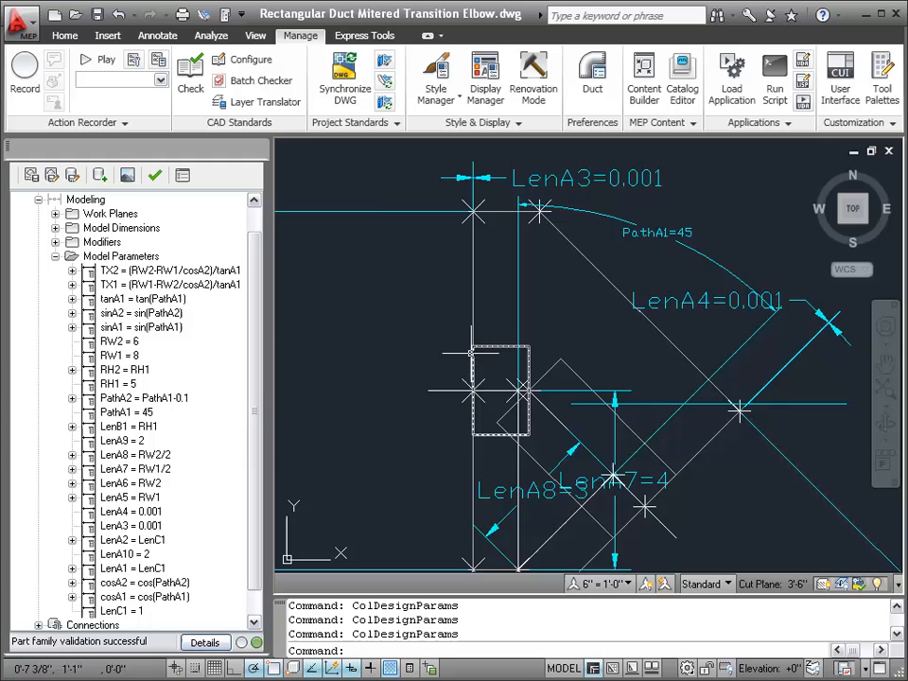
{"action": "scroll", "coordinate": [378, 231], "scroll_direction": "down", "scroll_amount": 2}
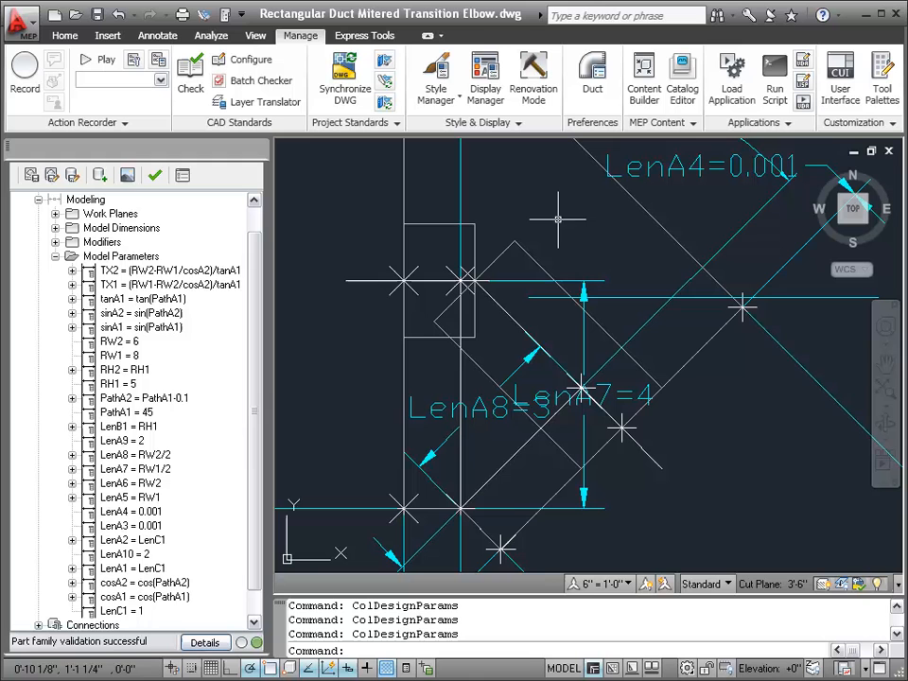
{"action": "scroll", "coordinate": [407, 380], "scroll_direction": "down", "scroll_amount": 2}
{"action": "scroll", "coordinate": [407, 380], "scroll_direction": "down", "scroll_amount": 2}
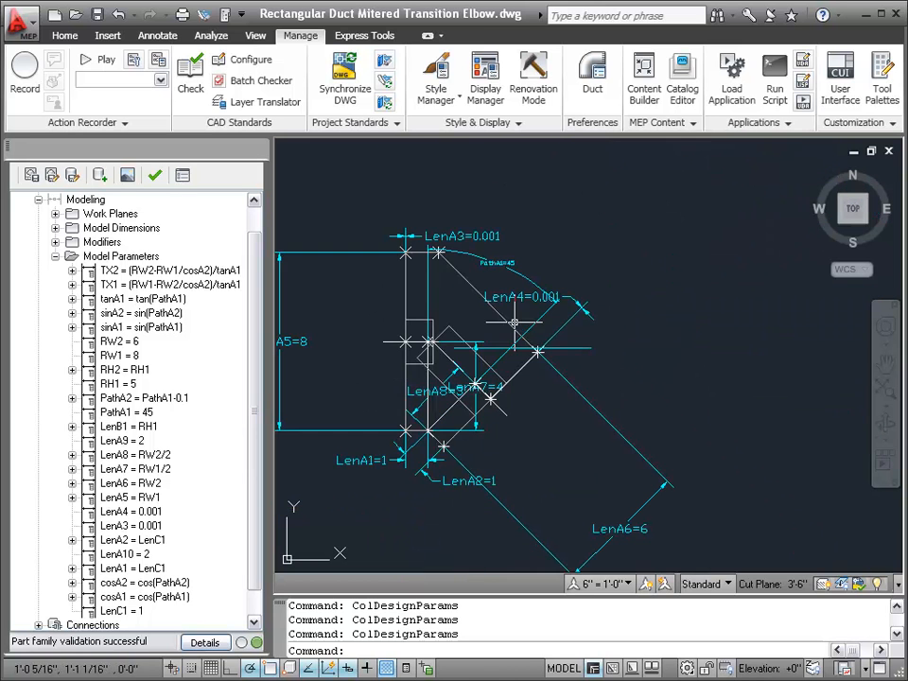
{"action": "scroll", "coordinate": [520, 361], "scroll_direction": "up", "scroll_amount": 1}
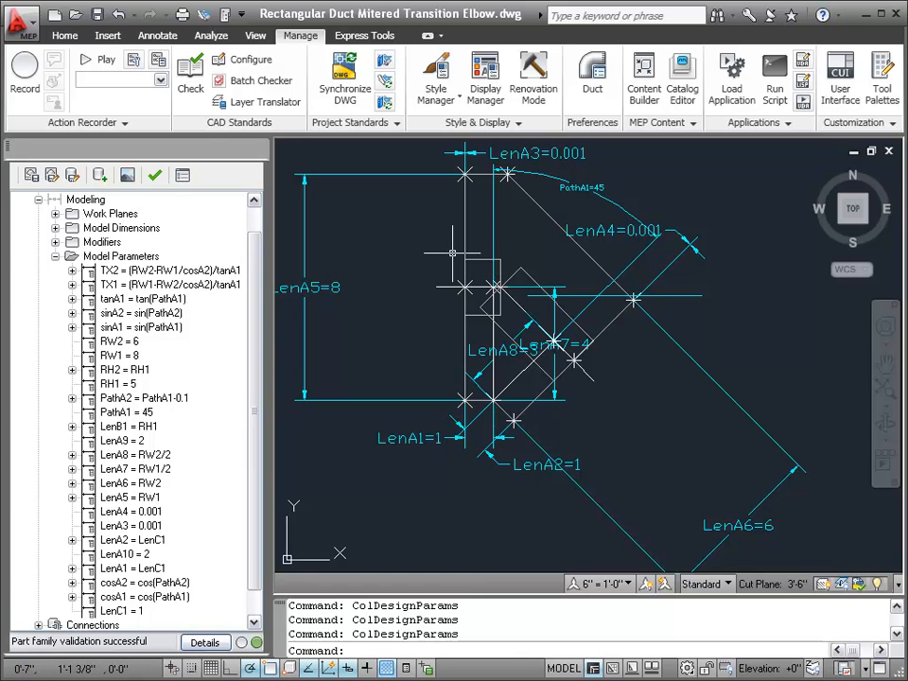
{"action": "left_click", "coordinate": [55, 257]}
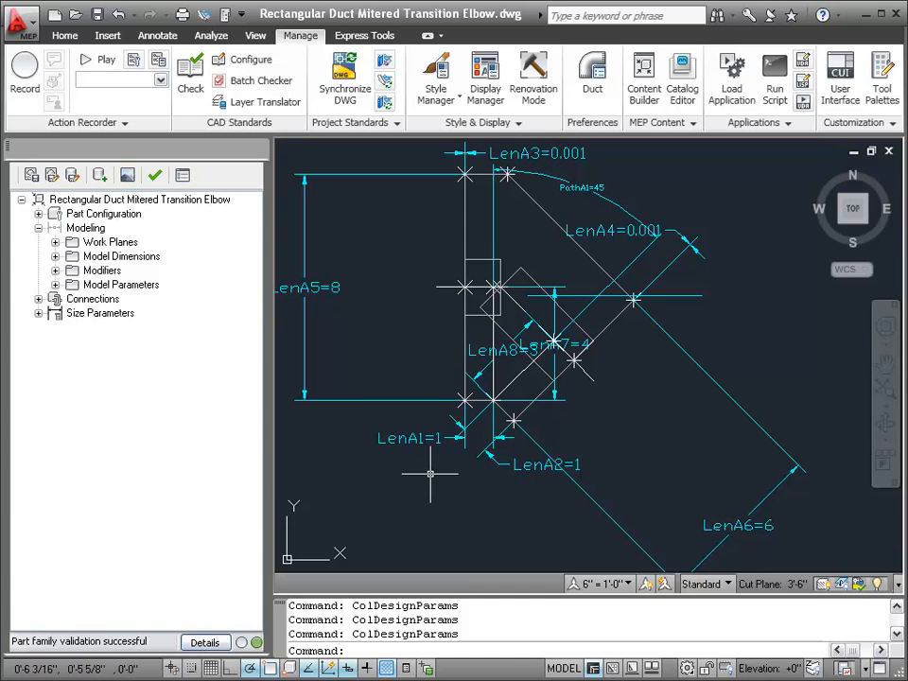
{"action": "left_click", "coordinate": [54, 284]}
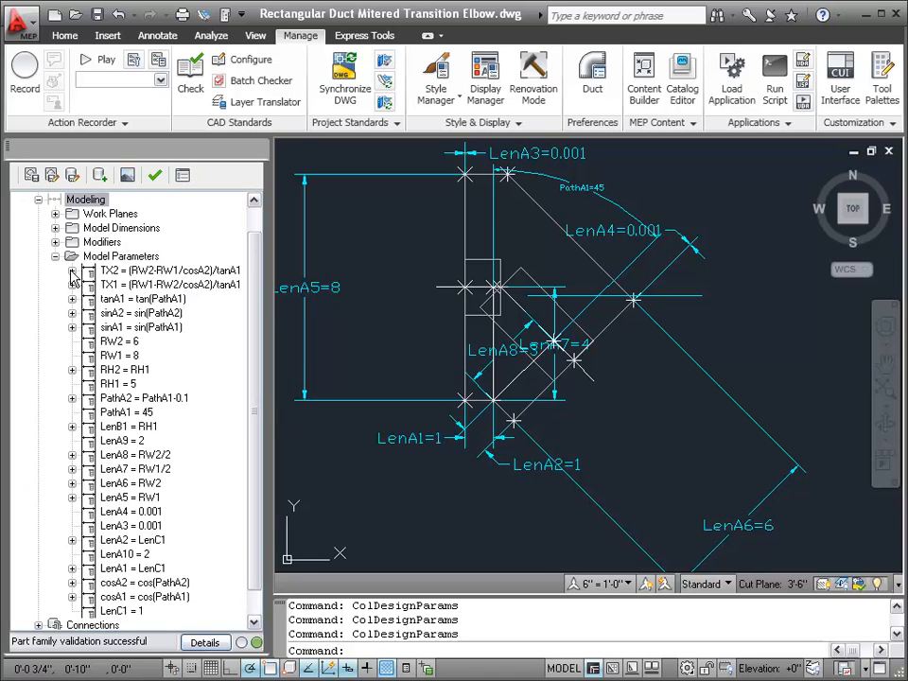
{"action": "left_click", "coordinate": [118, 569]}
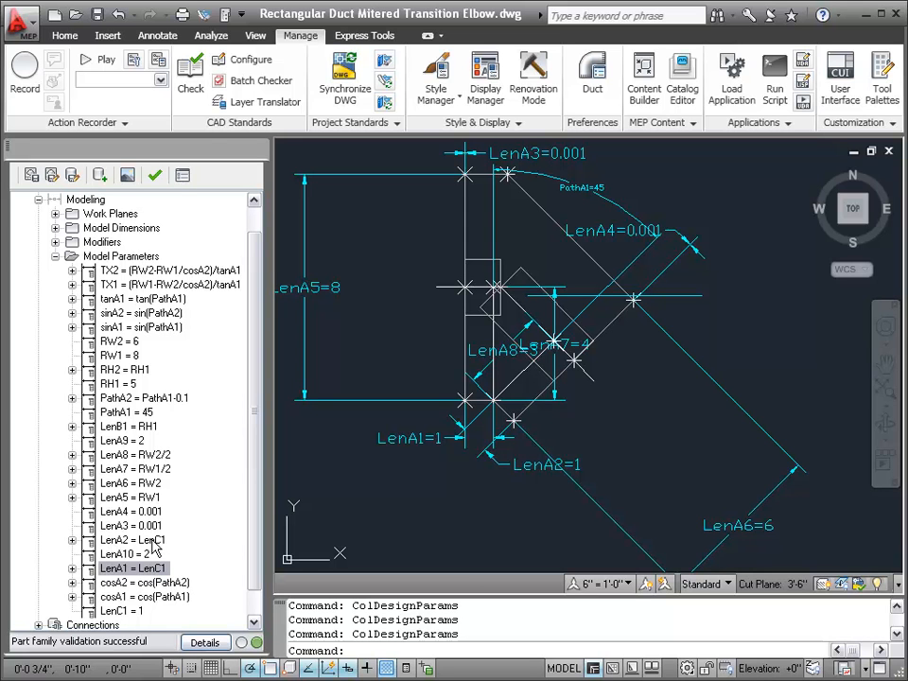
{"action": "left_click", "coordinate": [123, 611]}
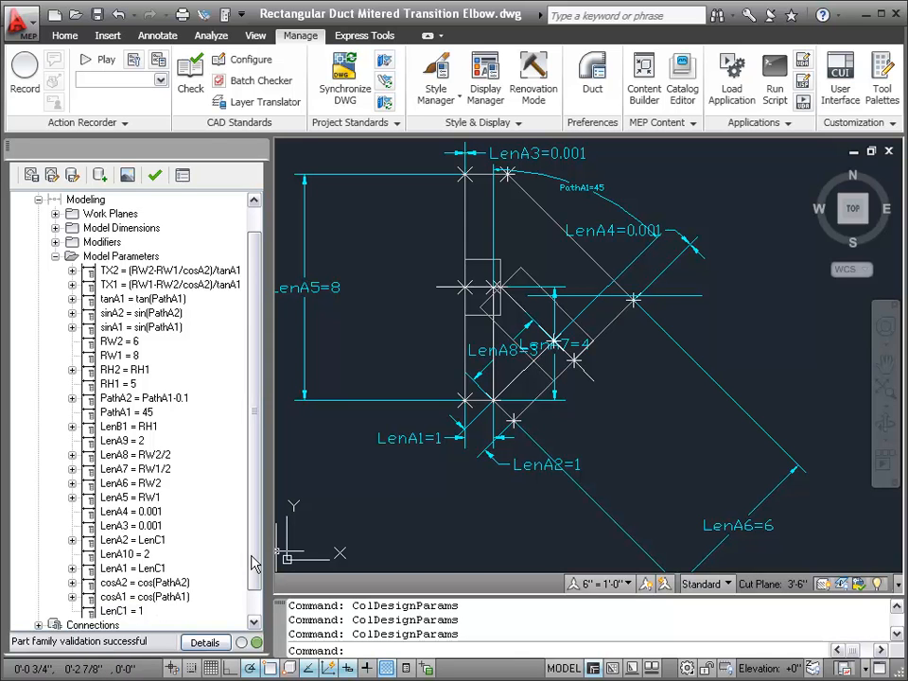
{"action": "scroll", "coordinate": [253, 560], "scroll_direction": "down", "scroll_amount": 2}
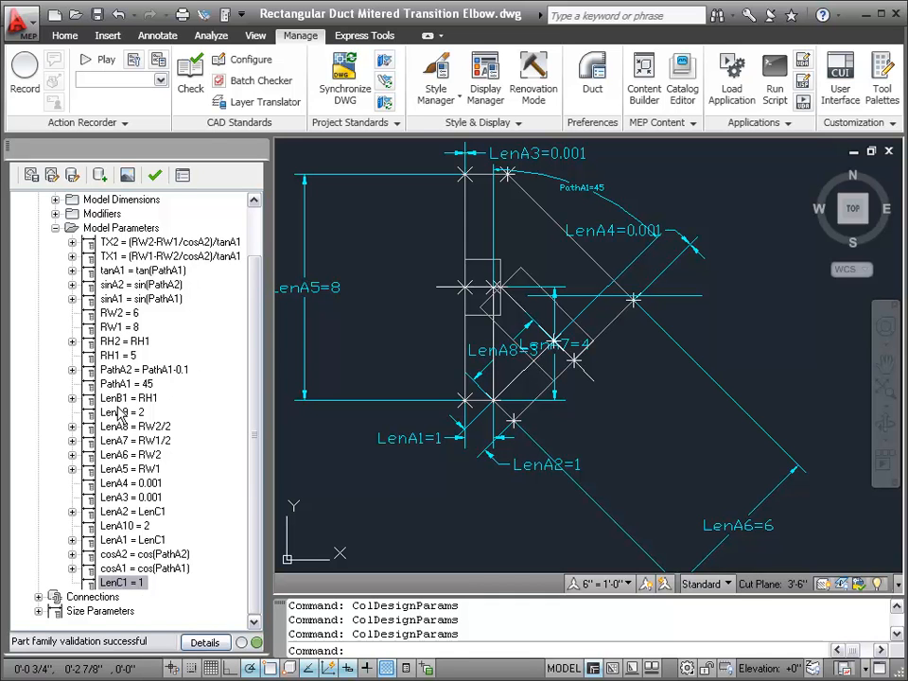
Open the size parameter configuration and enlarge its window to show the columns from PrtSN through RW2.
{"action": "left_click", "coordinate": [119, 615]}
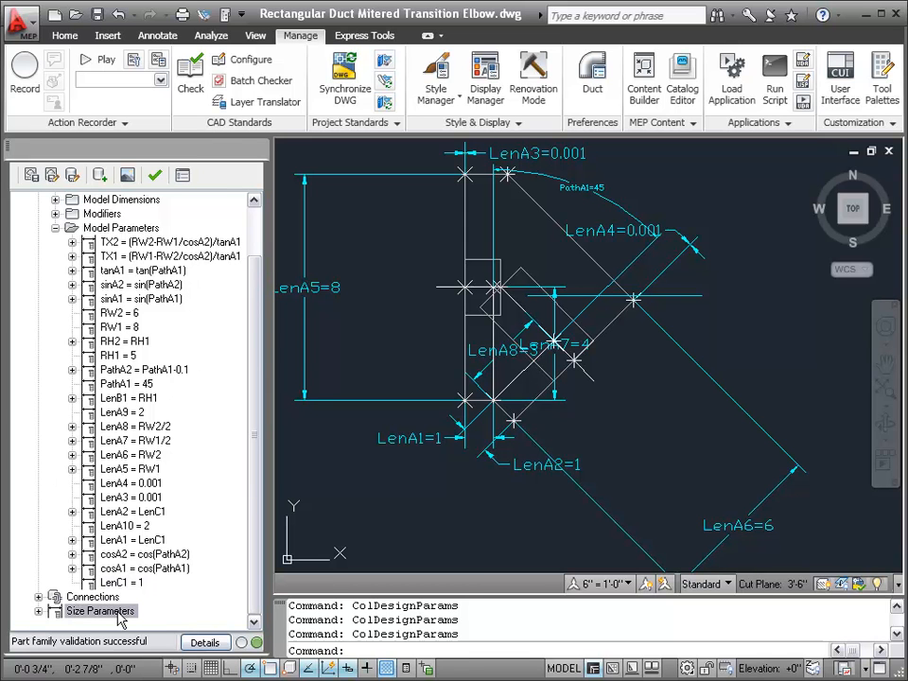
{"action": "right_click", "coordinate": [121, 616]}
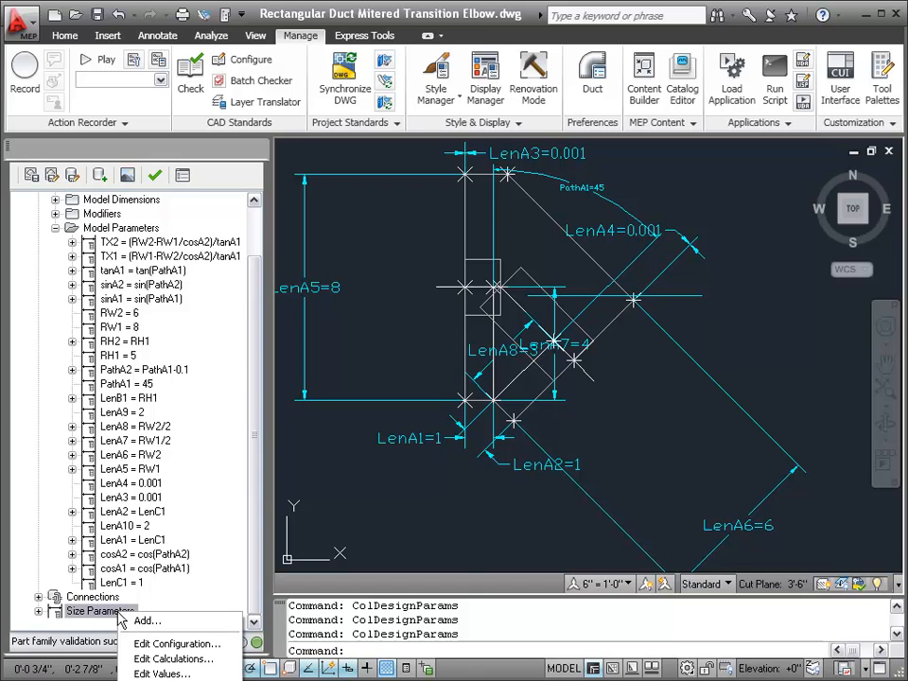
{"action": "left_click", "coordinate": [166, 644]}
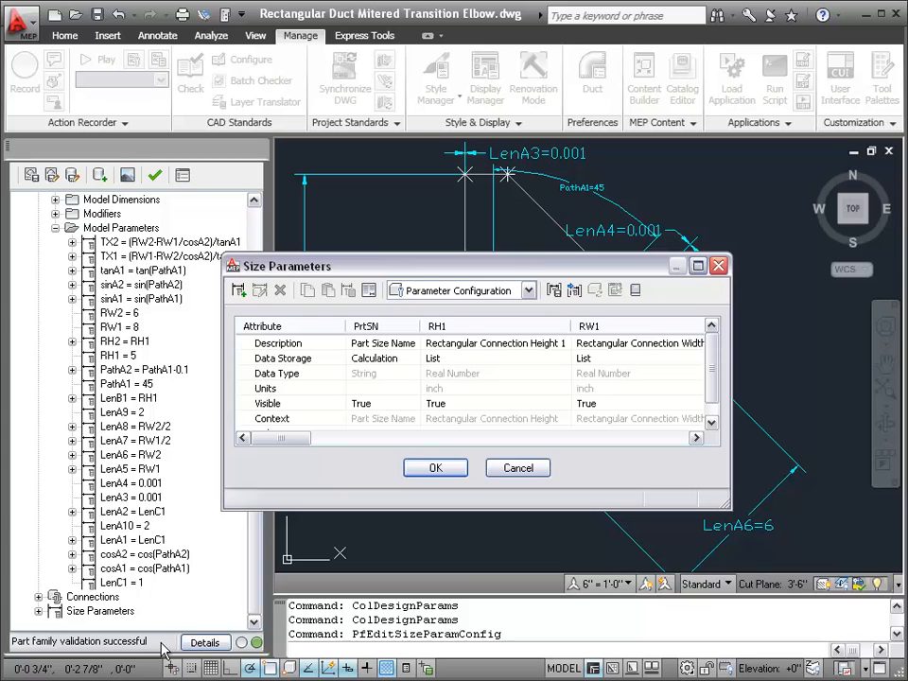
{"action": "left_click_drag", "start_coordinate": [724, 508], "coordinate": [862, 586]}
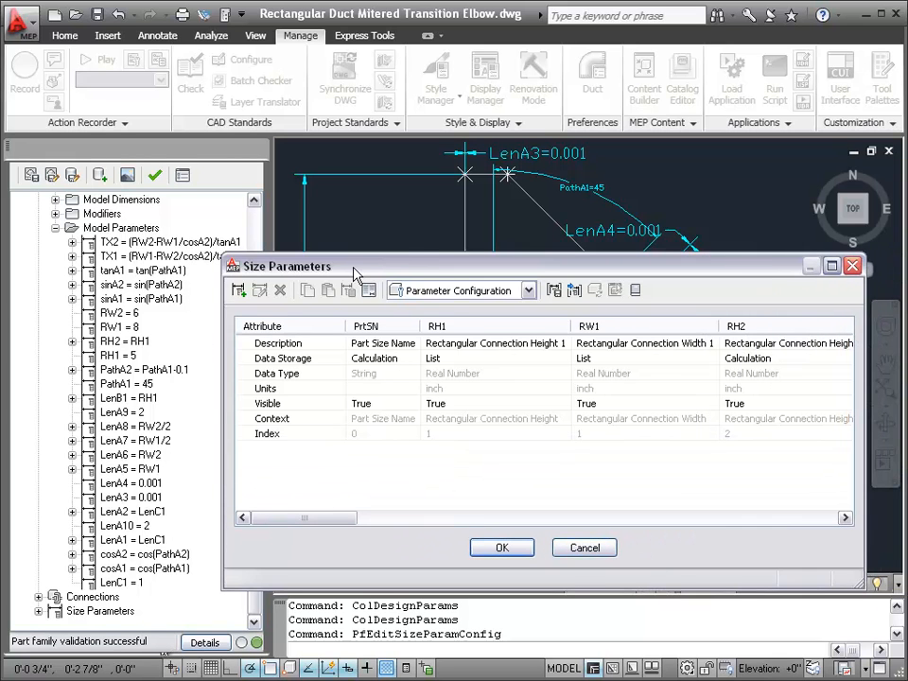
{"action": "left_click_drag", "start_coordinate": [356, 271], "coordinate": [178, 253]}
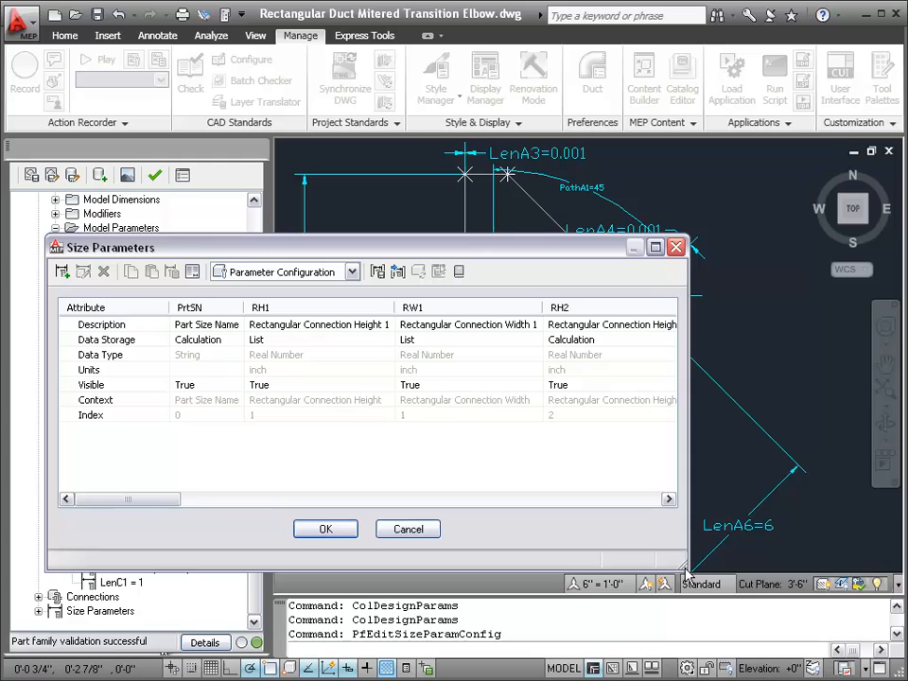
{"action": "left_click_drag", "start_coordinate": [687, 573], "coordinate": [878, 584]}
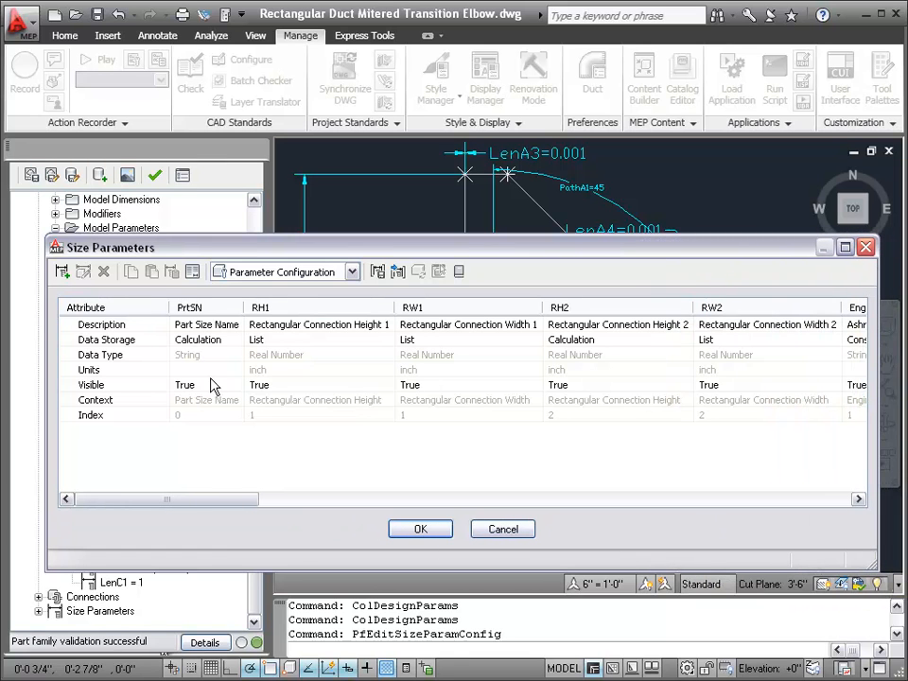
Examine the Visible attribute across the size parameters, from RH1 and RW1 through the engineering IDs and lengths to PathA1.
{"action": "left_click", "coordinate": [95, 385]}
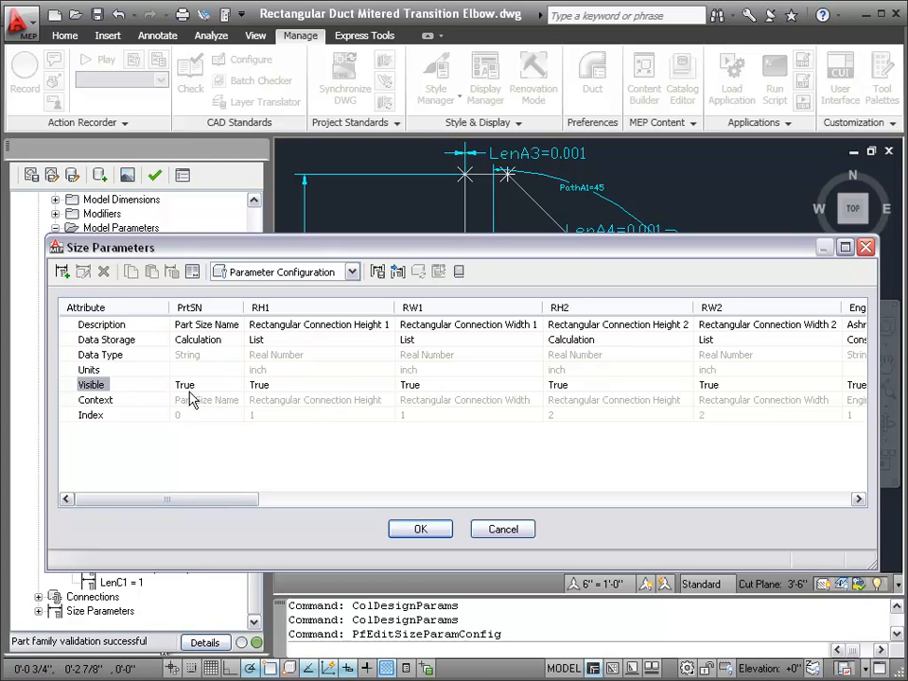
{"action": "left_click", "coordinate": [290, 388]}
{"action": "left_click", "coordinate": [472, 389]}
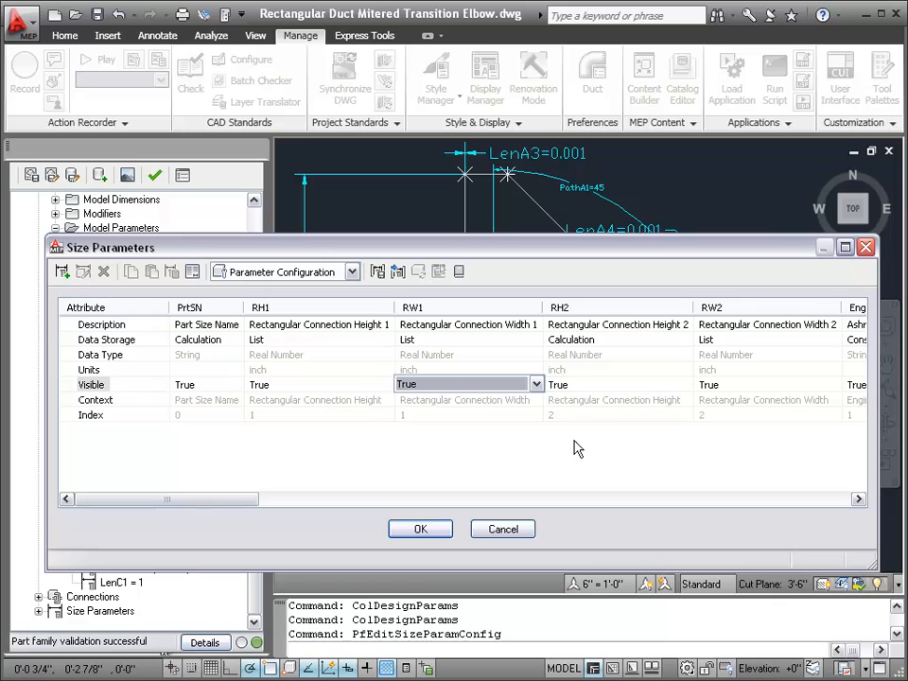
{"action": "left_click", "coordinate": [582, 388]}
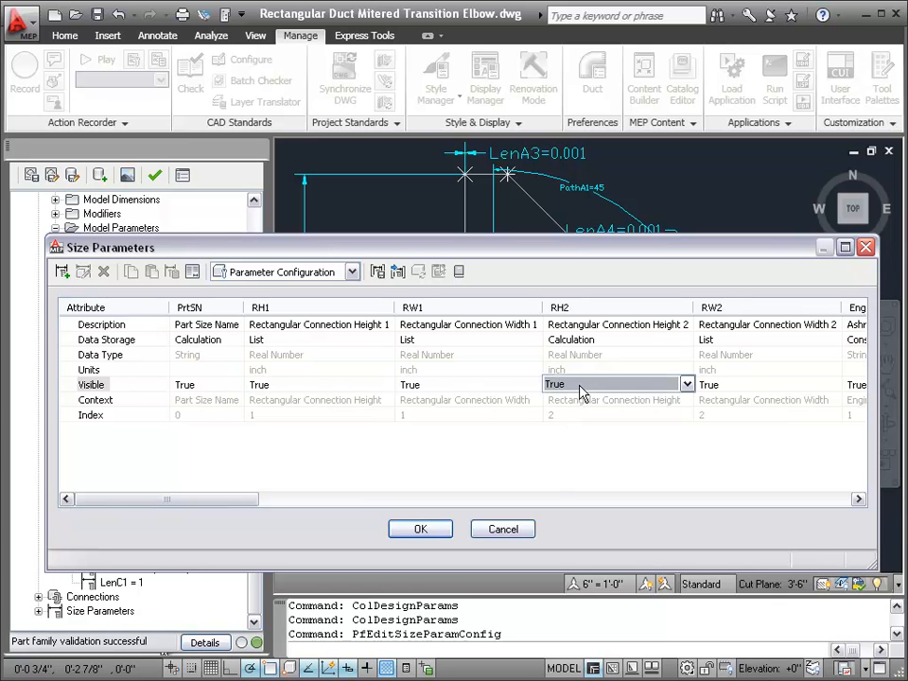
{"action": "left_click", "coordinate": [749, 385]}
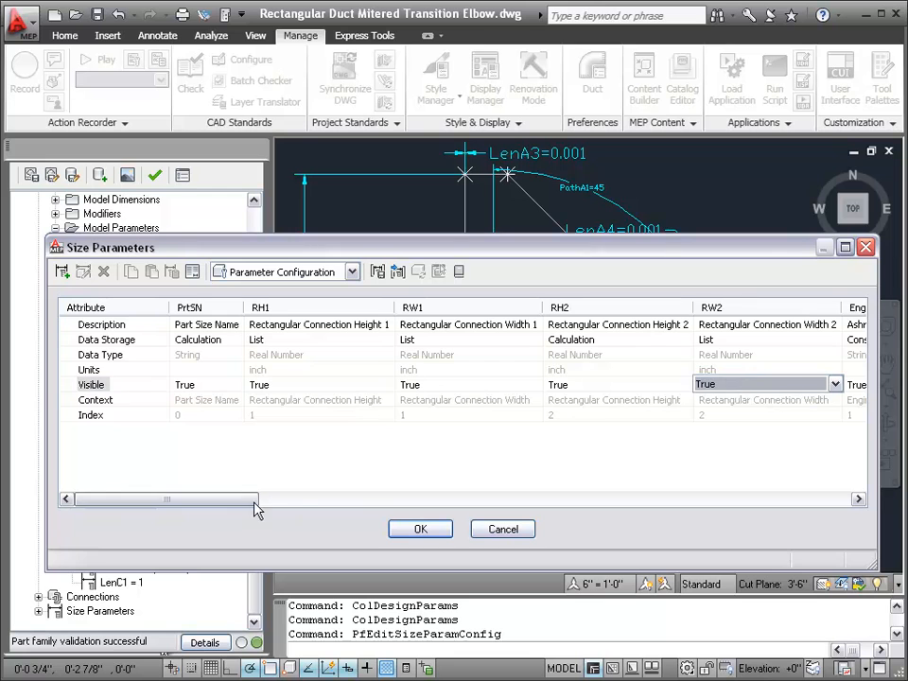
{"action": "left_click_drag", "start_coordinate": [246, 506], "coordinate": [378, 490]}
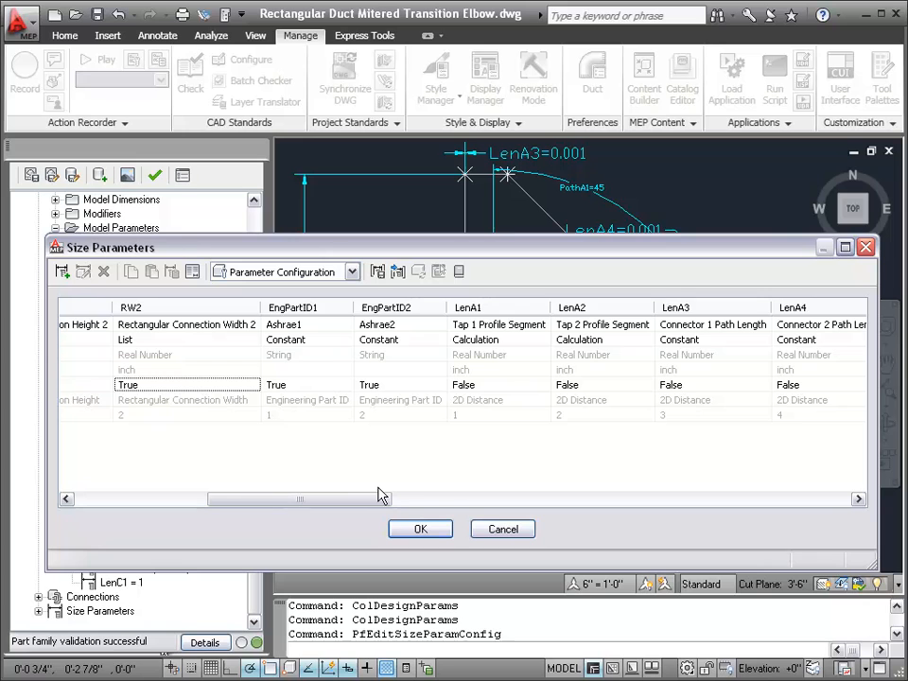
{"action": "left_click", "coordinate": [323, 388]}
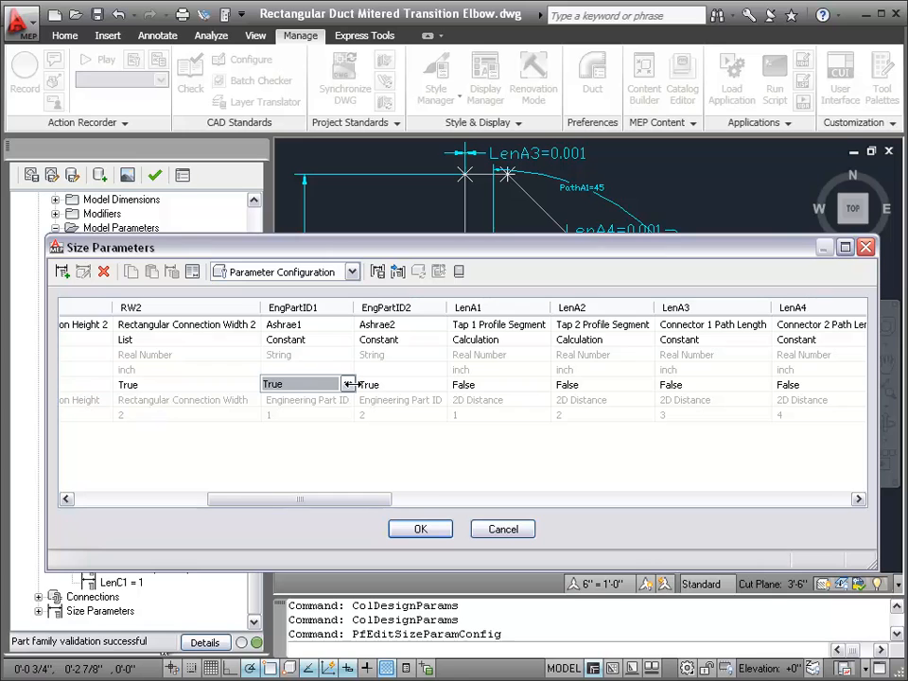
{"action": "left_click", "coordinate": [316, 455]}
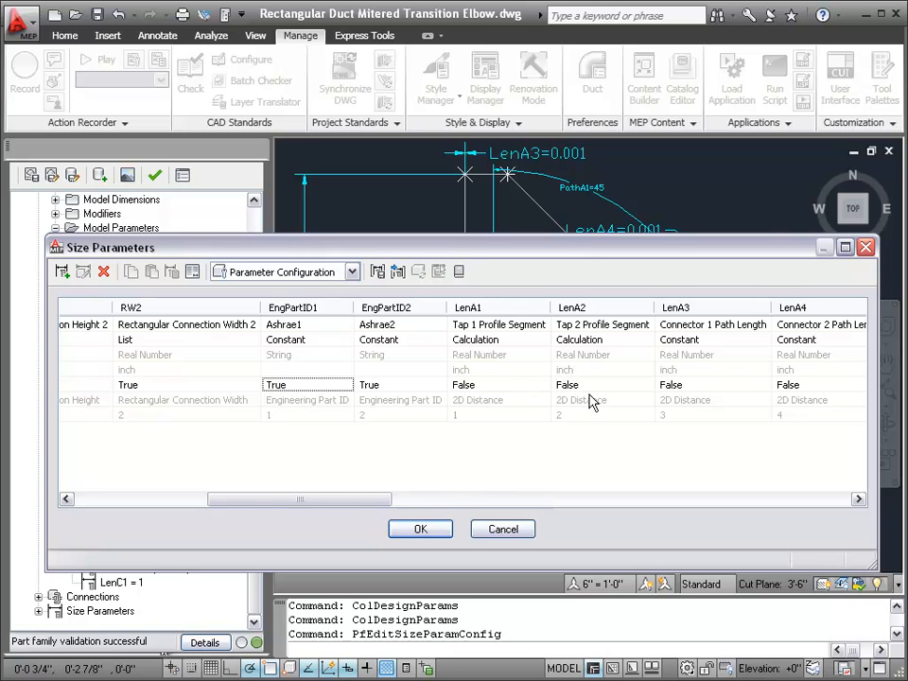
{"action": "left_click_drag", "start_coordinate": [315, 502], "coordinate": [551, 527]}
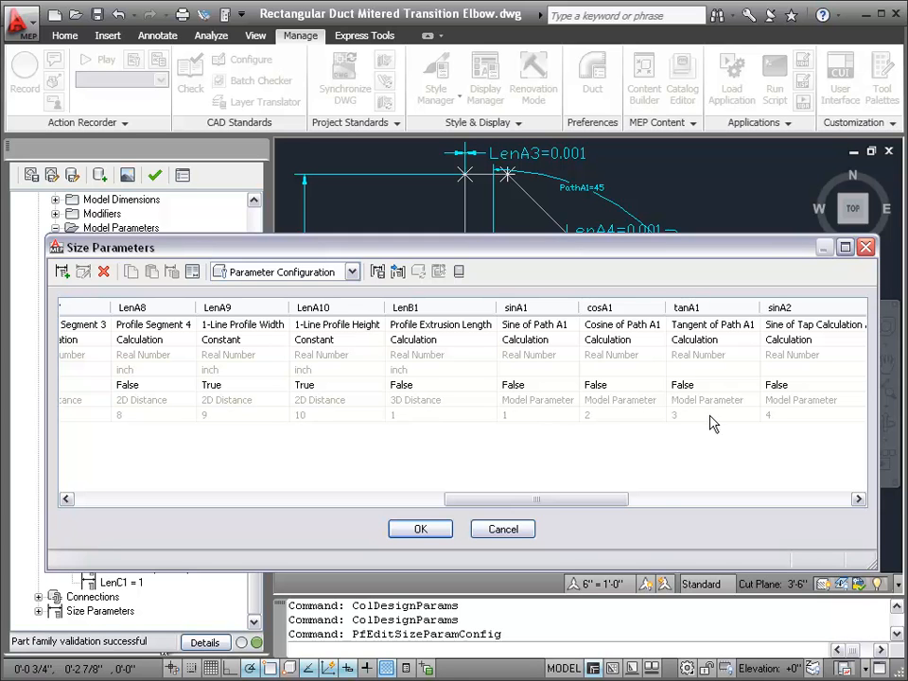
{"action": "left_click_drag", "start_coordinate": [546, 500], "coordinate": [801, 492]}
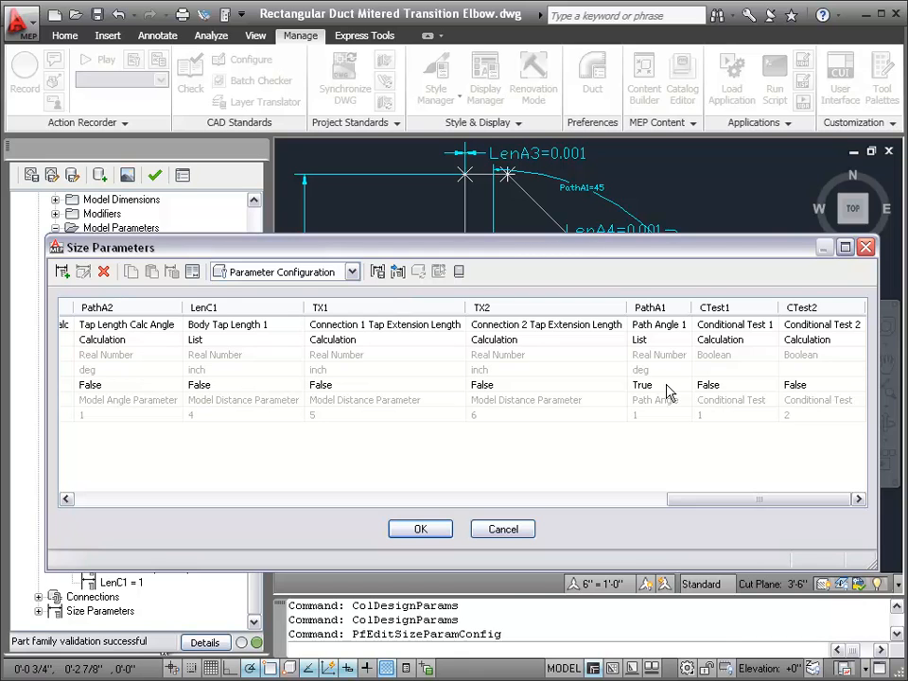
Set the Visible attribute of LenC1, Body Tap Length 1, to True and close the part family, saving its changes.
{"action": "left_click", "coordinate": [203, 388]}
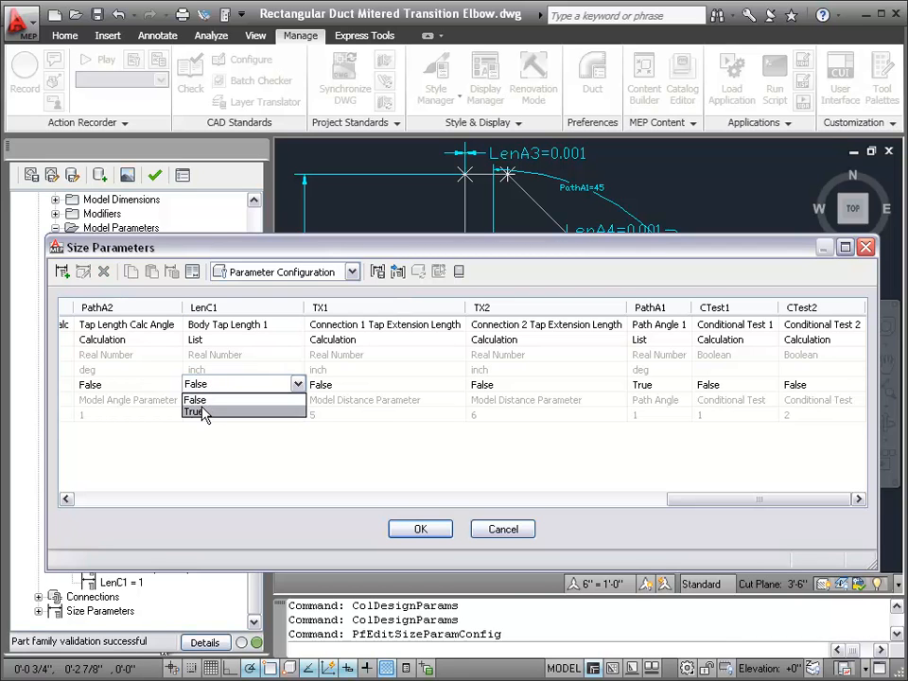
{"action": "left_click", "coordinate": [202, 414]}
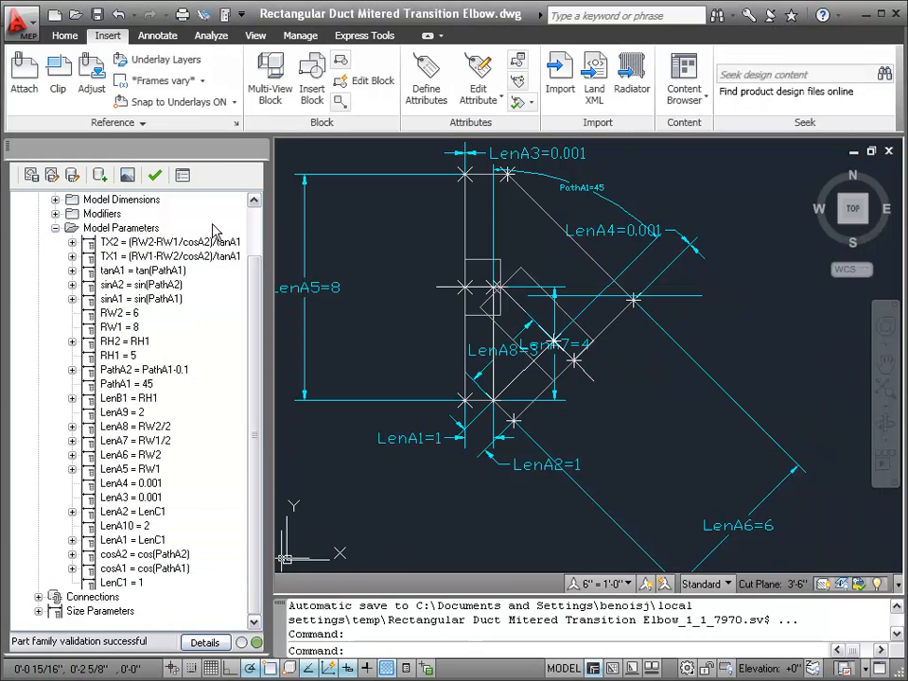
{"action": "left_click", "coordinate": [259, 152]}
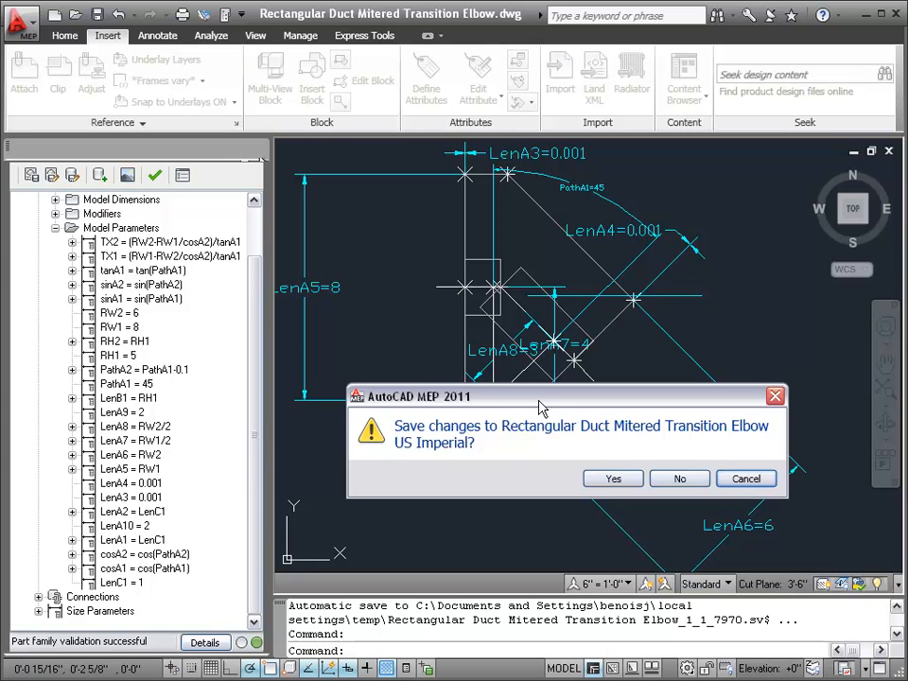
{"action": "left_click", "coordinate": [613, 480]}
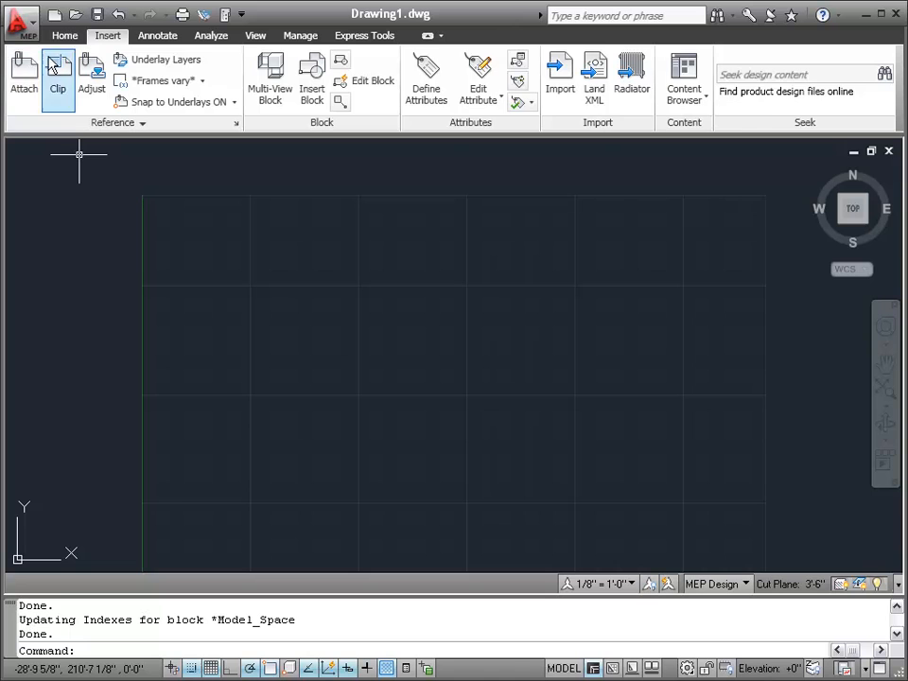
Start adding a duct fitting and choose Rectangular Duct Mitered Transition Elbow US Imperial from the rectangular elbows.
{"action": "left_click", "coordinate": [74, 36]}
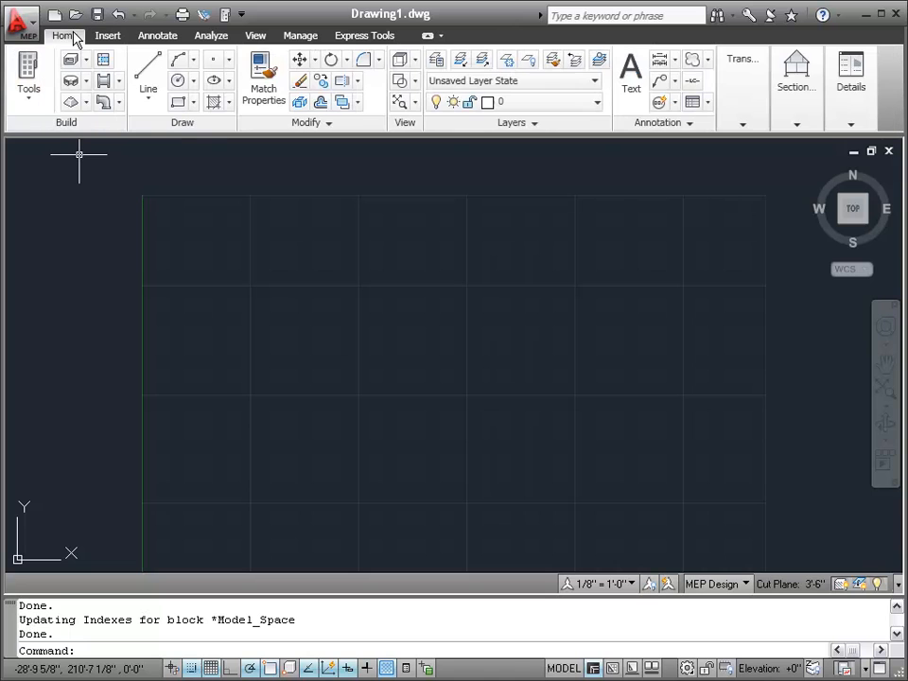
{"action": "left_click", "coordinate": [75, 83]}
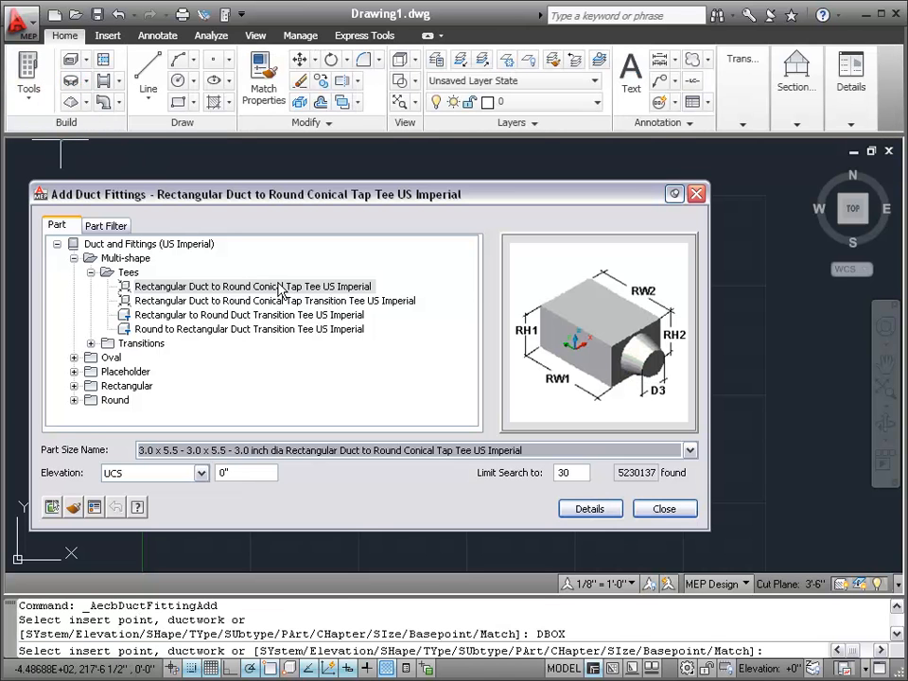
{"action": "left_click", "coordinate": [92, 273]}
{"action": "left_click", "coordinate": [74, 329]}
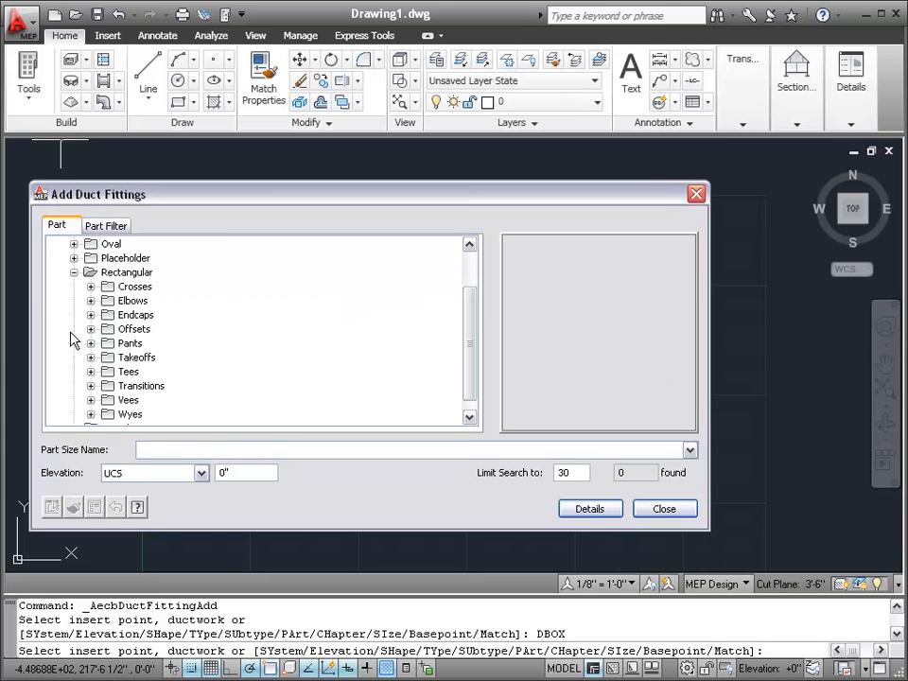
{"action": "left_click", "coordinate": [92, 301]}
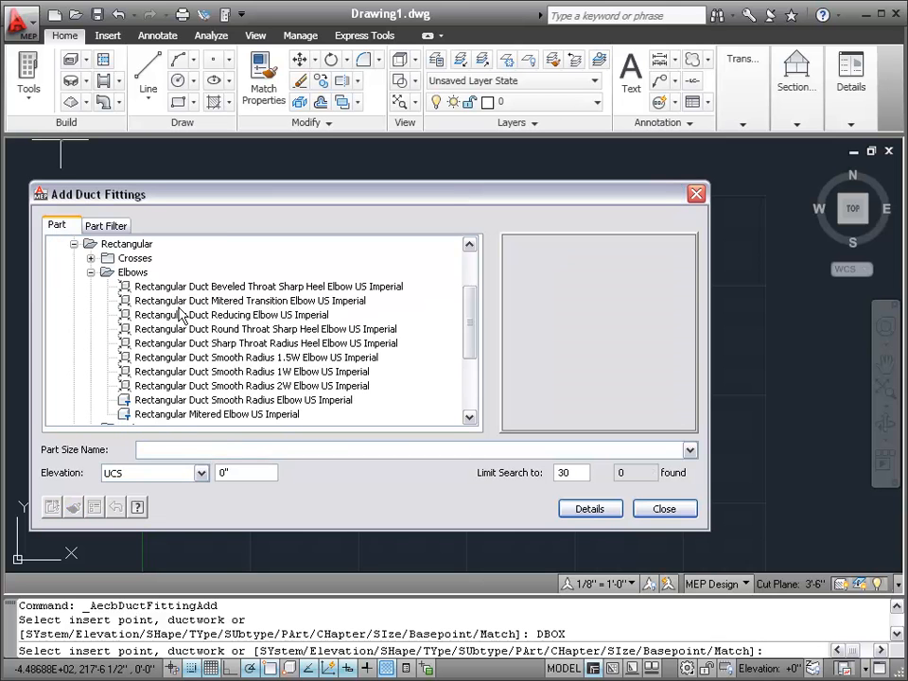
{"action": "left_click", "coordinate": [244, 300]}
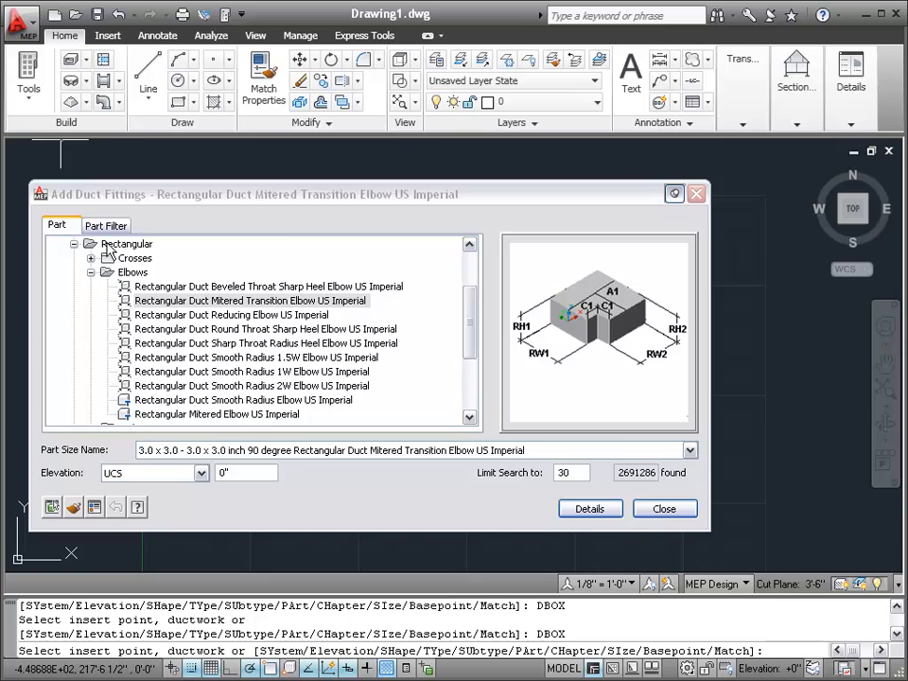
Show the elbow's filter properties with the property names readable and check the size choices for Body Tap Length 1 LenC1.
{"action": "left_click", "coordinate": [105, 227]}
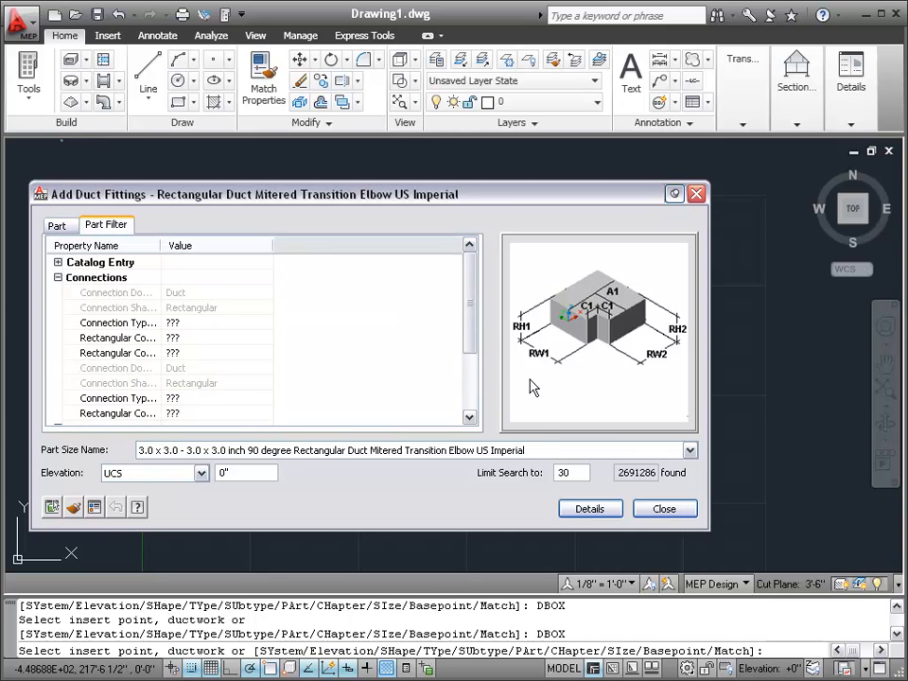
{"action": "left_click_drag", "start_coordinate": [477, 337], "coordinate": [477, 375]}
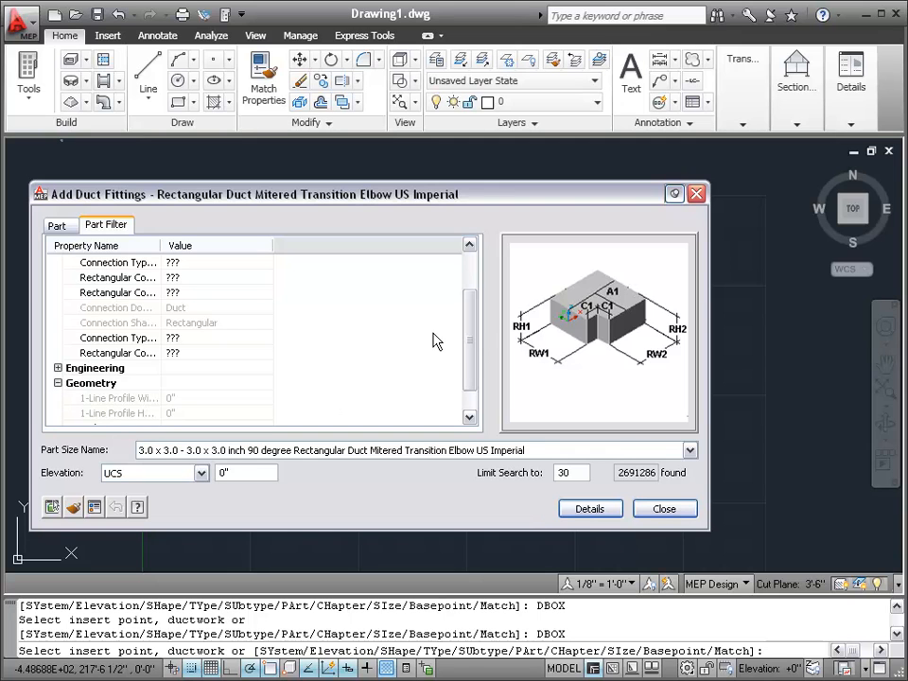
{"action": "scroll", "coordinate": [454, 412], "scroll_direction": "down", "scroll_amount": 1}
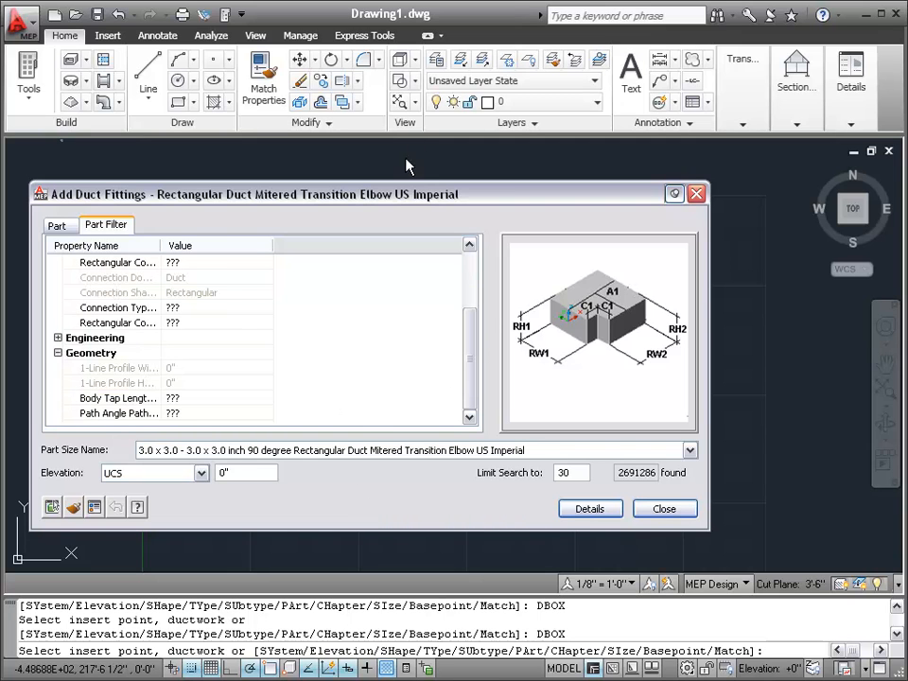
{"action": "left_click_drag", "start_coordinate": [402, 180], "coordinate": [407, 91]}
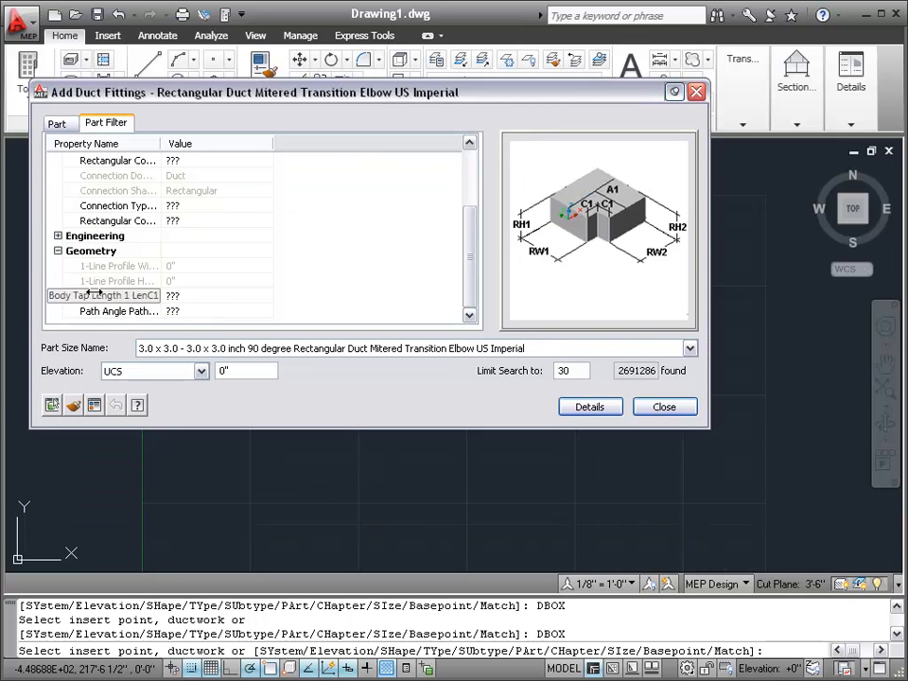
{"action": "left_click_drag", "start_coordinate": [160, 143], "coordinate": [220, 143]}
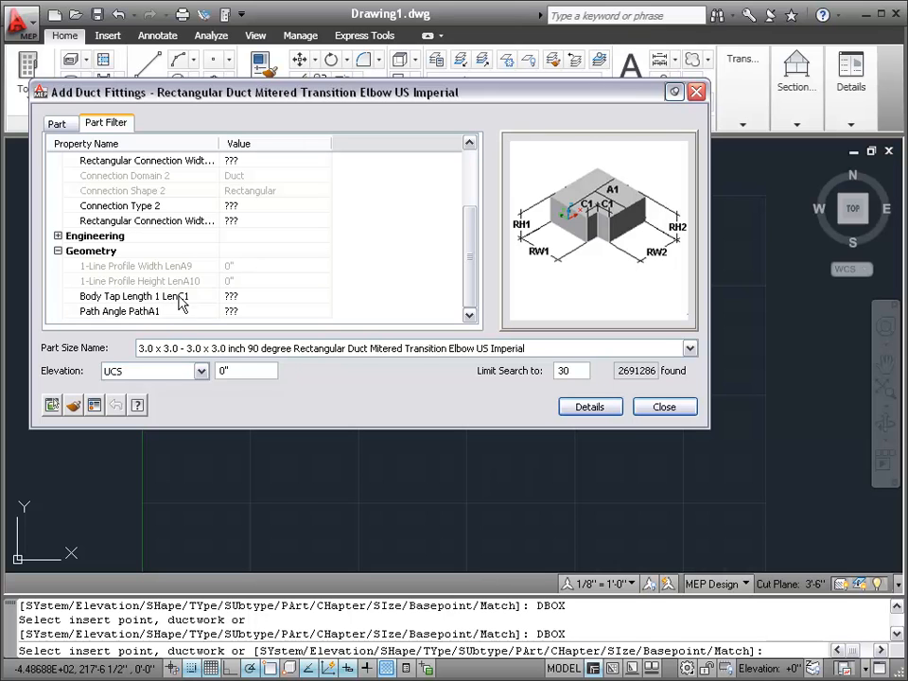
{"action": "left_click", "coordinate": [269, 296]}
{"action": "left_click", "coordinate": [325, 296]}
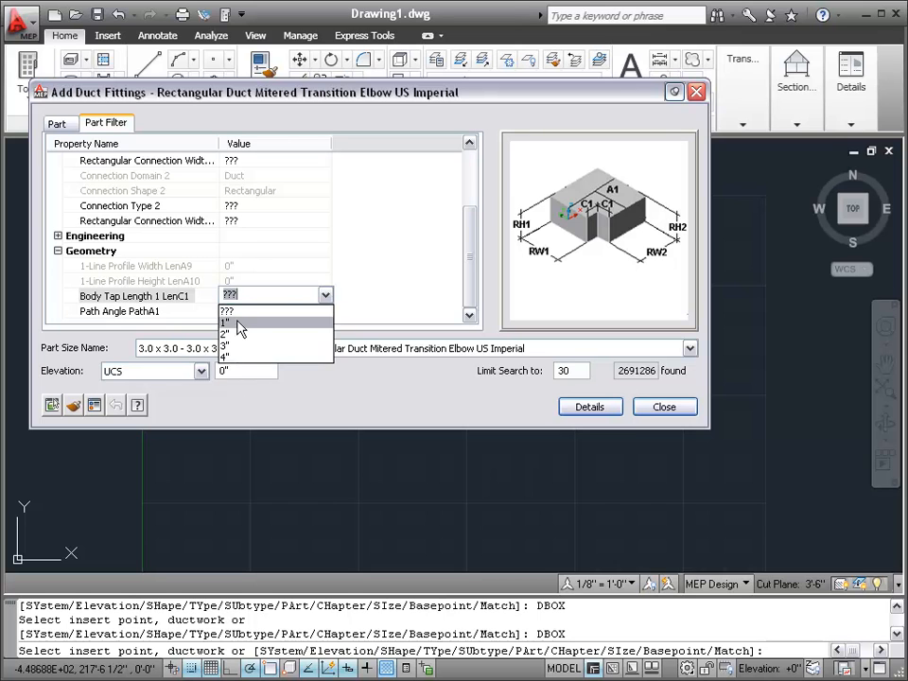
{"action": "left_click", "coordinate": [253, 310]}
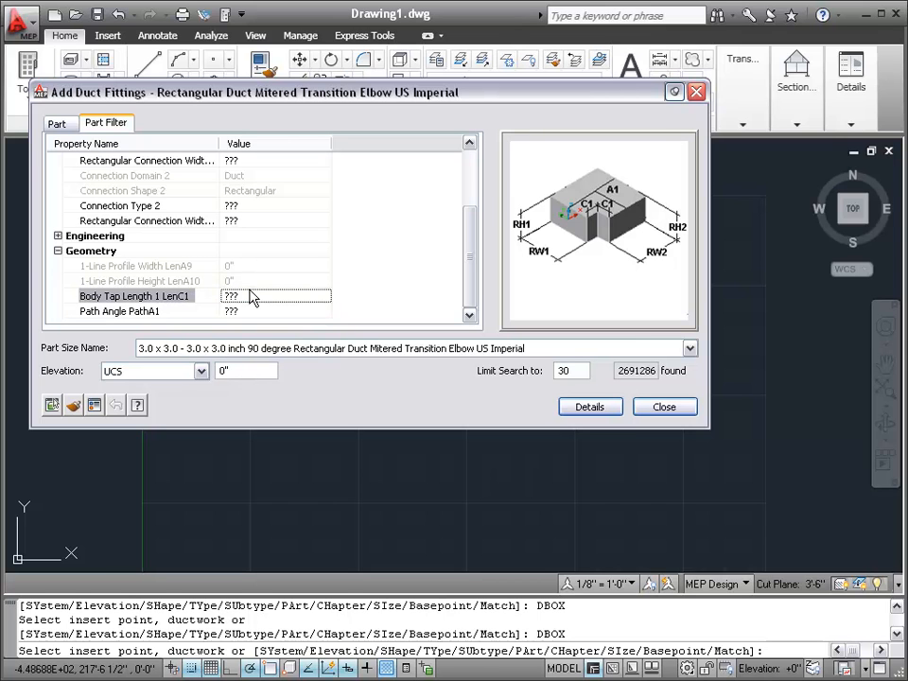
Try a custom Body Tap Length 1 LenC1 of 12" for the elbow, choosing to ignore the missing size and continue.
{"action": "left_click", "coordinate": [254, 299]}
{"action": "type", "text": "1"}
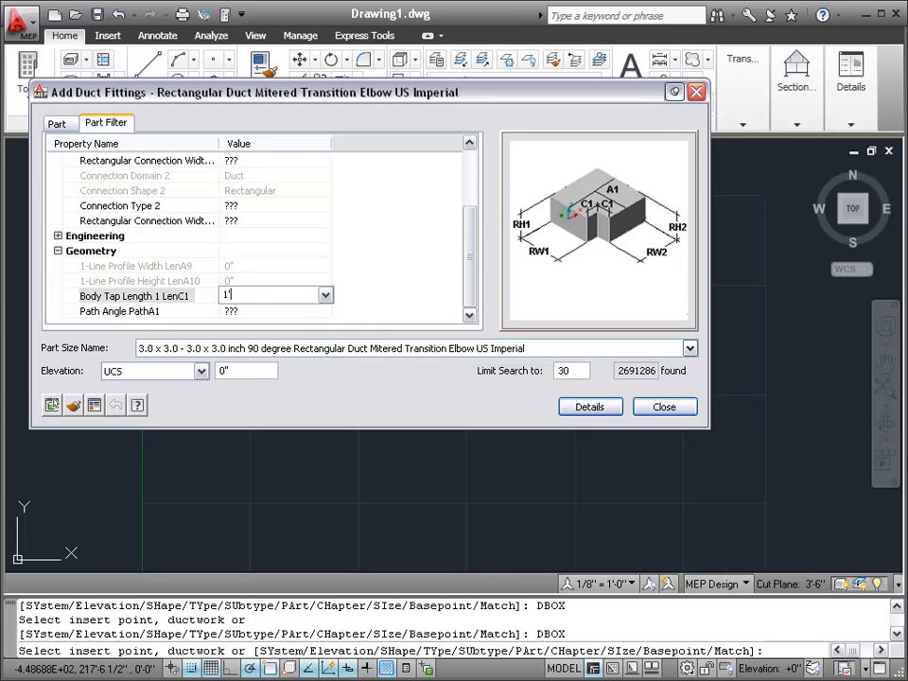
{"action": "key", "text": "Return"}
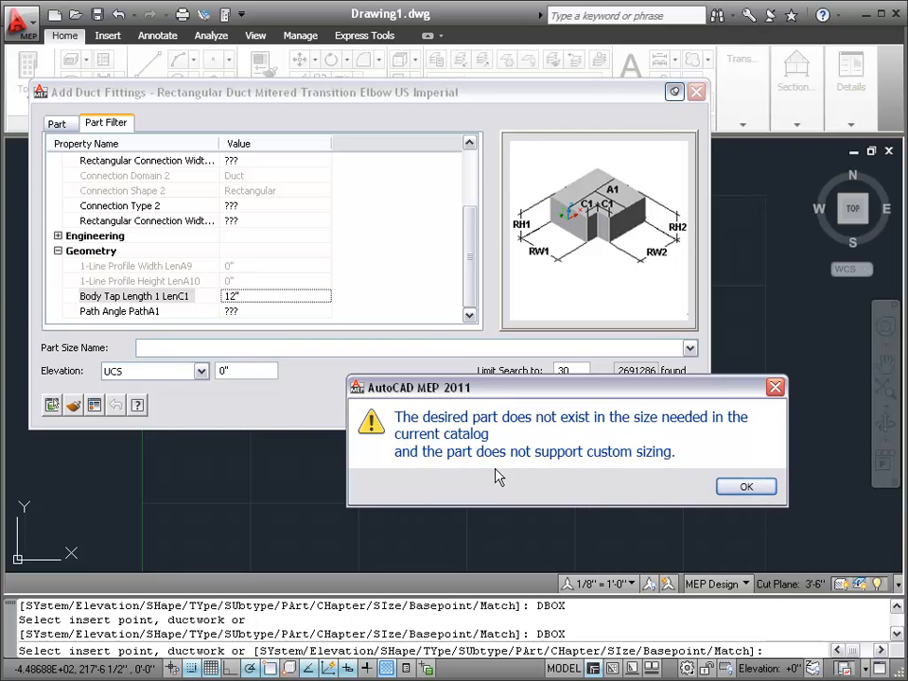
{"action": "left_click", "coordinate": [746, 486]}
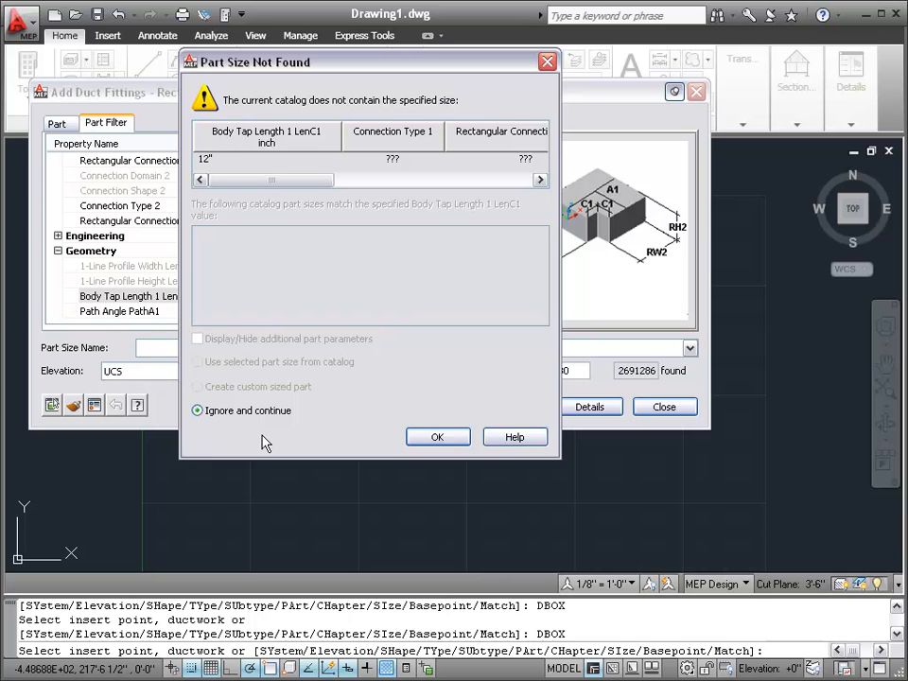
{"action": "left_click", "coordinate": [454, 438]}
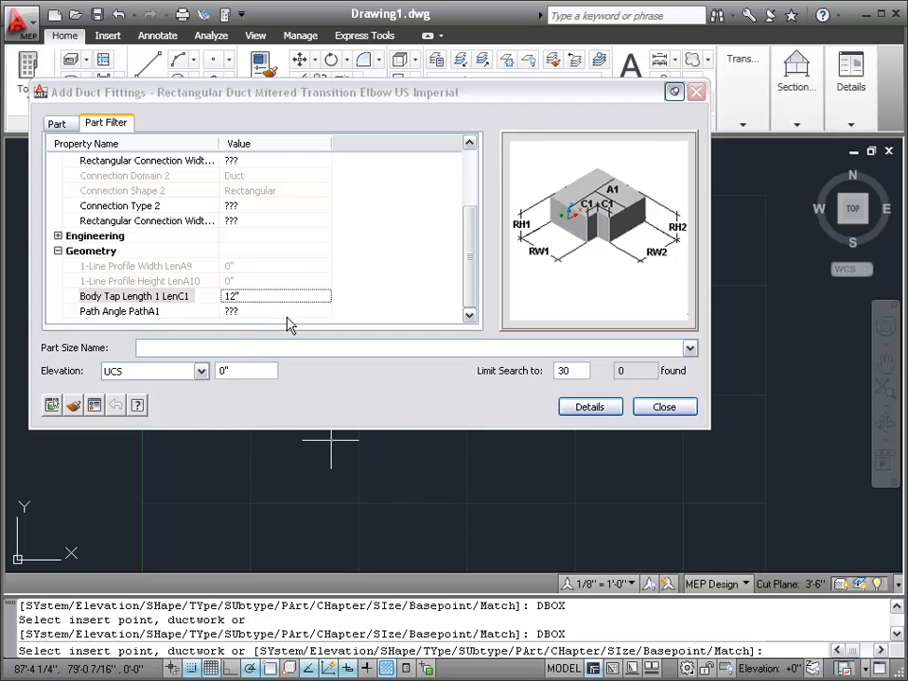
Filter the elbow by a Rectangular Connection Height RH1 of 10", ignoring the missing catalog size.
{"action": "left_click", "coordinate": [470, 141]}
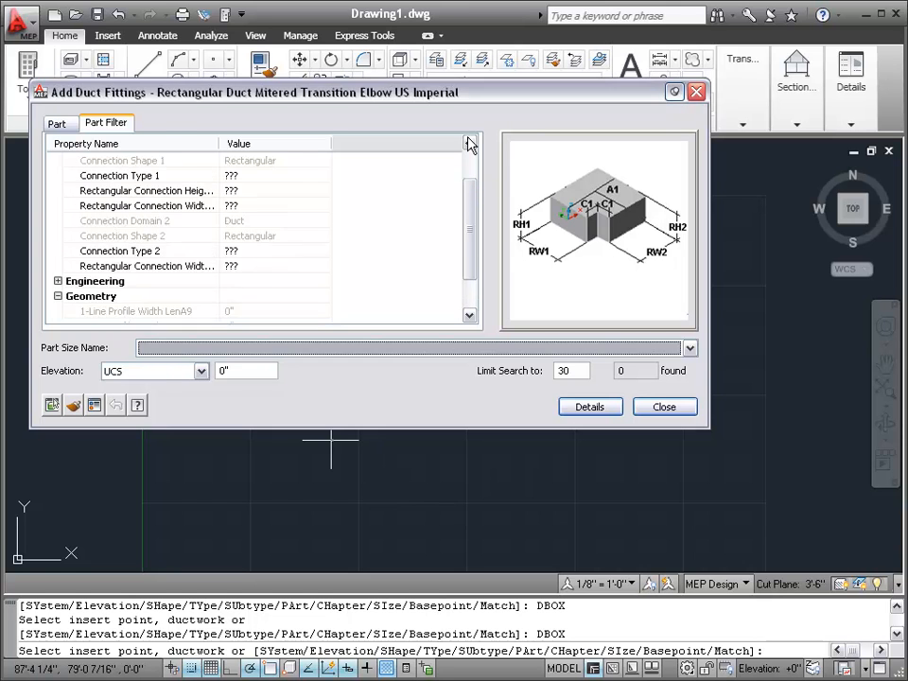
{"action": "left_click", "coordinate": [302, 236]}
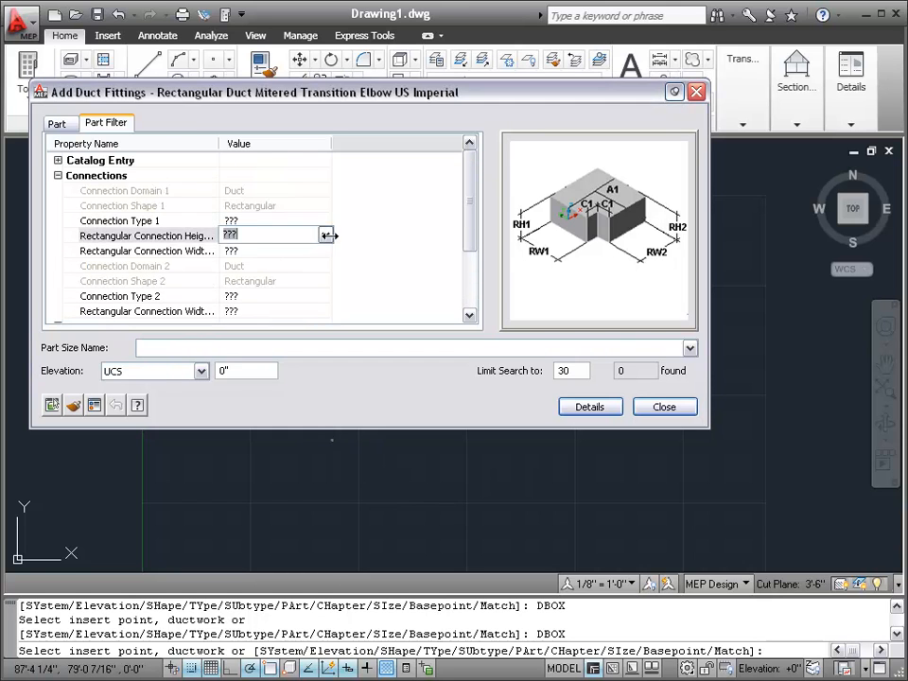
{"action": "left_click", "coordinate": [324, 235]}
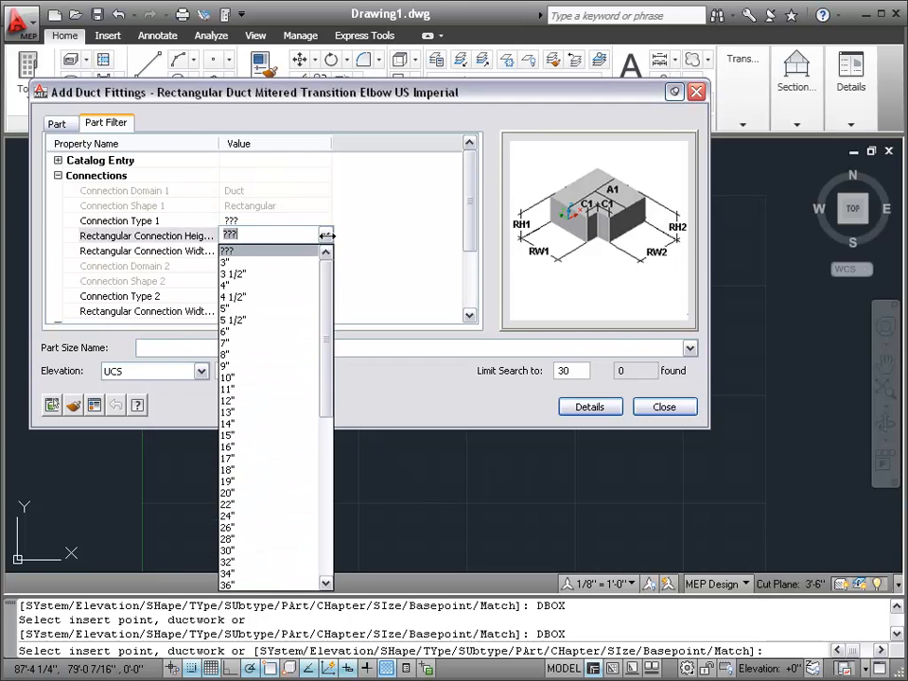
{"action": "left_click", "coordinate": [256, 378]}
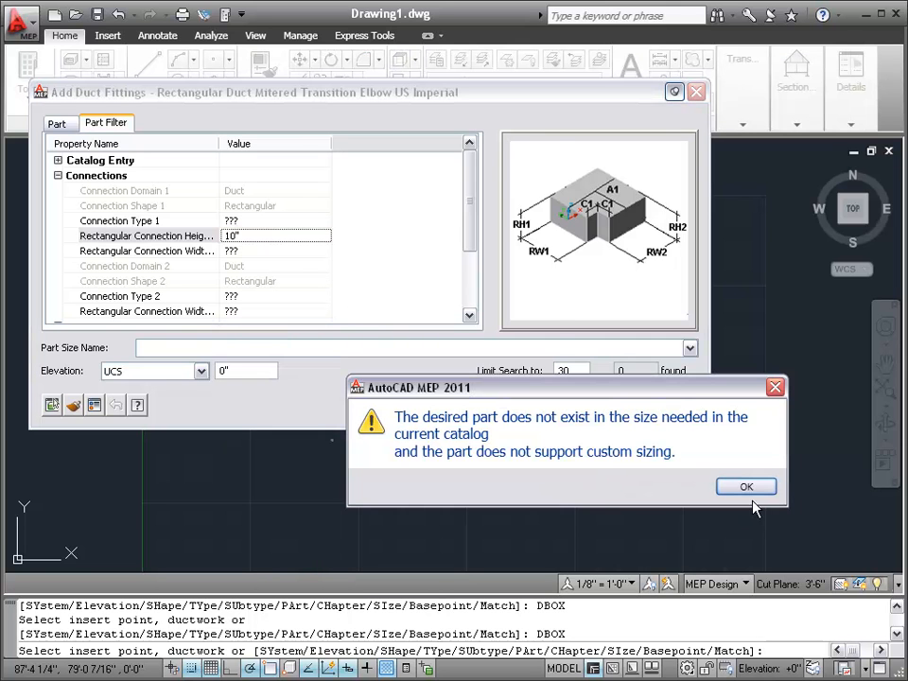
{"action": "left_click", "coordinate": [744, 484]}
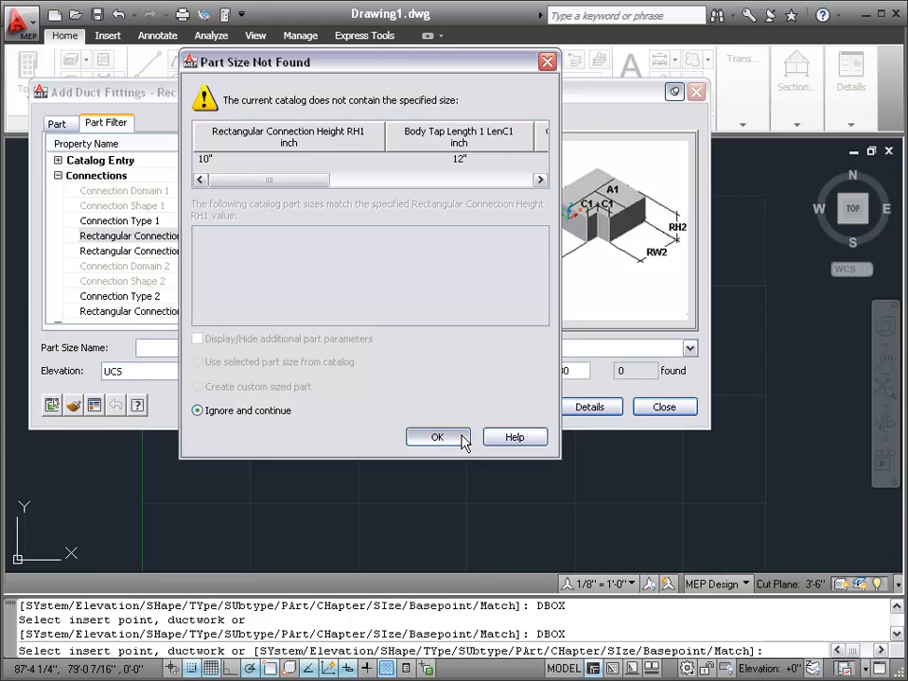
{"action": "left_click", "coordinate": [460, 438]}
Filter the elbow by a Rectangular Connection Width of 10" for connection 1, ignoring the missing catalog size.
{"action": "left_click", "coordinate": [309, 252]}
{"action": "left_click", "coordinate": [324, 250]}
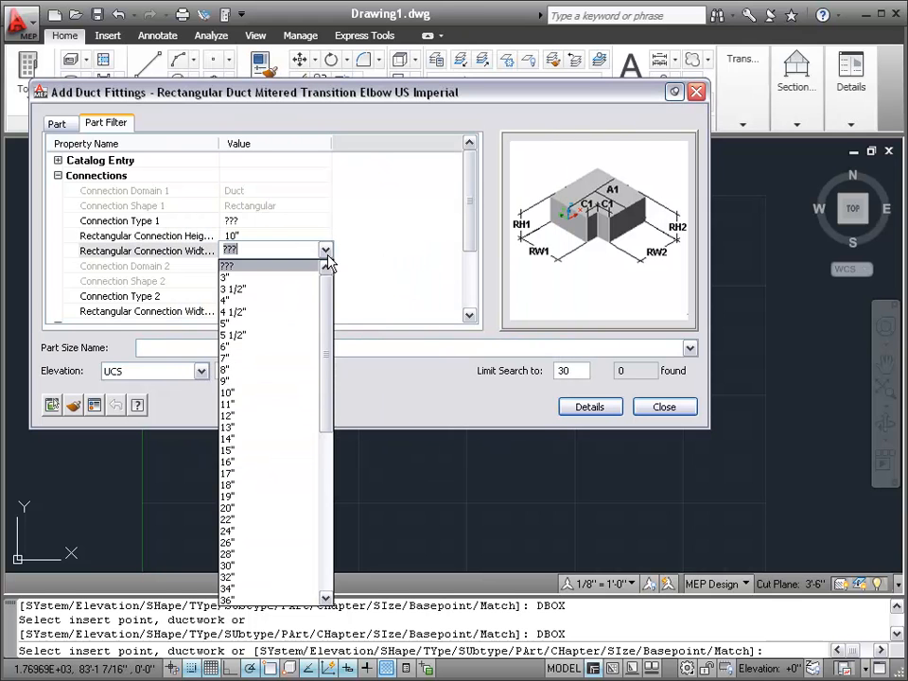
{"action": "left_click", "coordinate": [262, 393]}
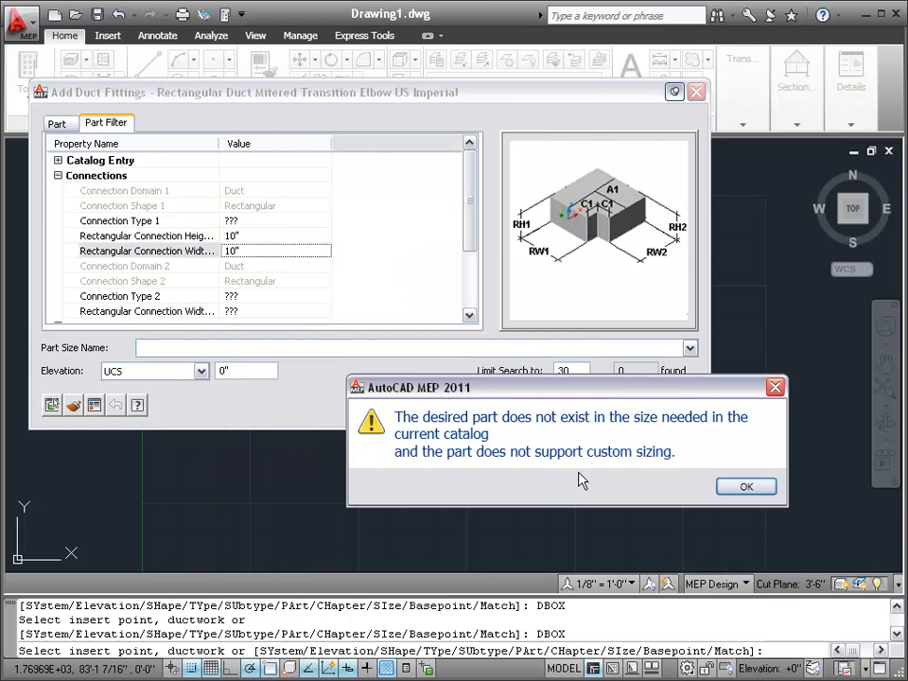
{"action": "left_click", "coordinate": [740, 487]}
{"action": "left_click", "coordinate": [452, 438]}
Leave Connection Type 2 unspecified and filter Rectangular Connection Width RW2 by 10", ignoring the missing catalog size.
{"action": "left_click", "coordinate": [325, 297]}
{"action": "left_click", "coordinate": [326, 296]}
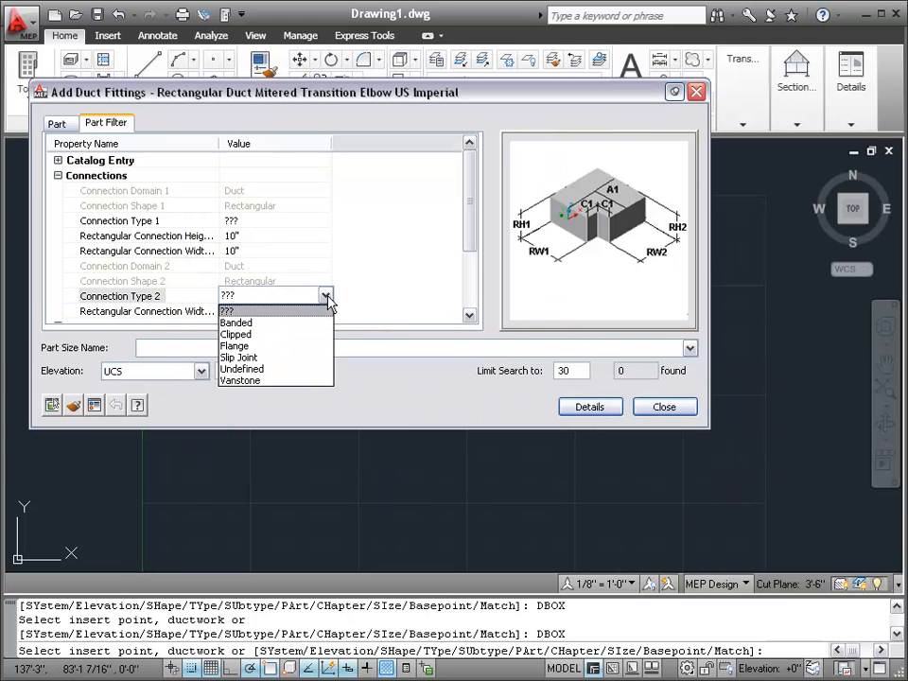
{"action": "left_click", "coordinate": [326, 297]}
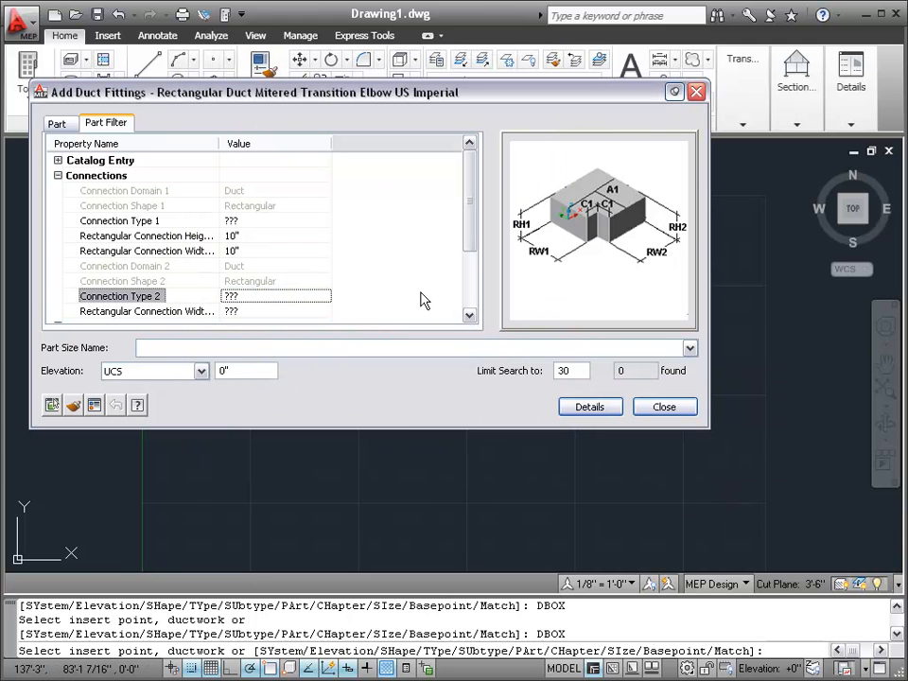
{"action": "left_click", "coordinate": [322, 313]}
{"action": "left_click", "coordinate": [326, 311]}
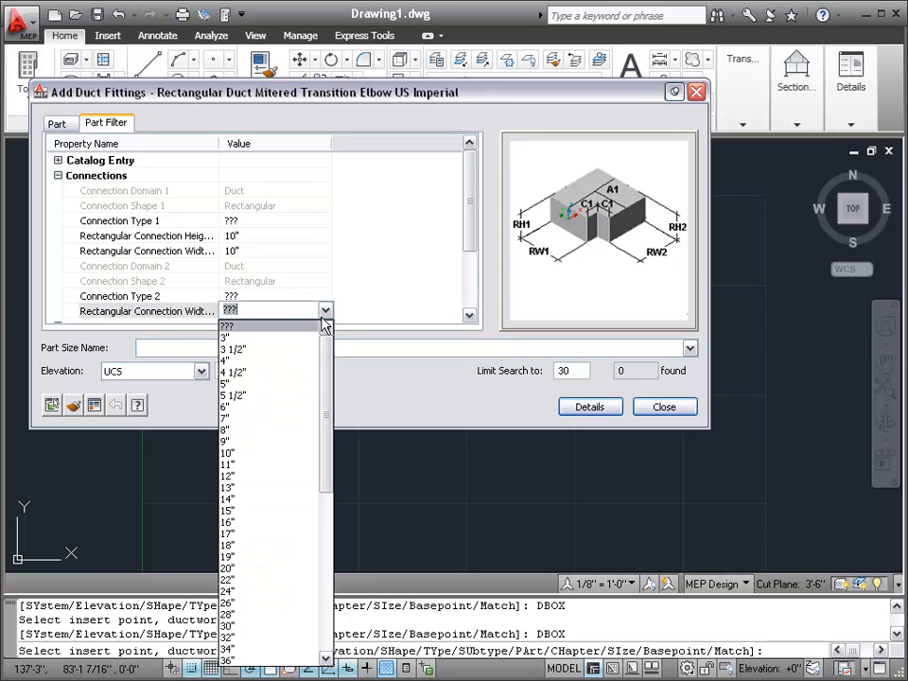
{"action": "left_click", "coordinate": [249, 455]}
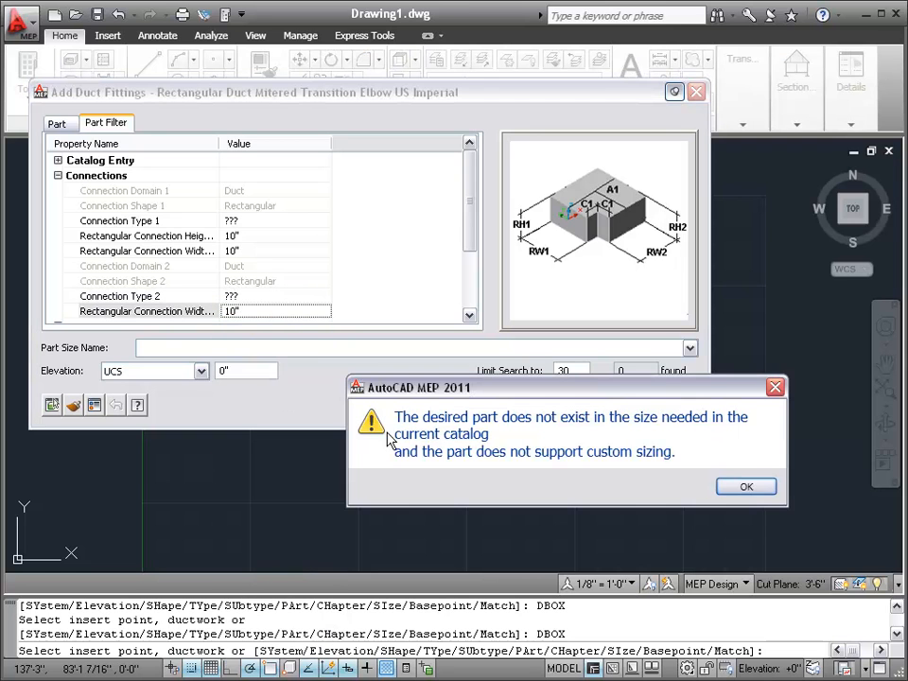
{"action": "left_click", "coordinate": [746, 486]}
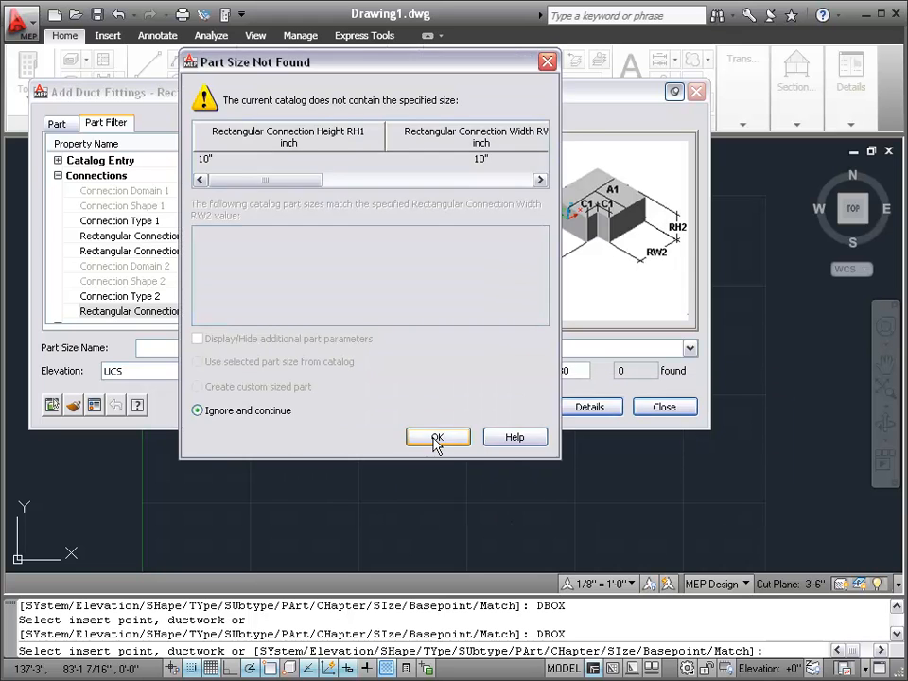
{"action": "left_click", "coordinate": [440, 437]}
Try to insert the custom-sized elbow in the drawing, then dismiss the duct fitting command.
{"action": "left_click", "coordinate": [494, 468]}
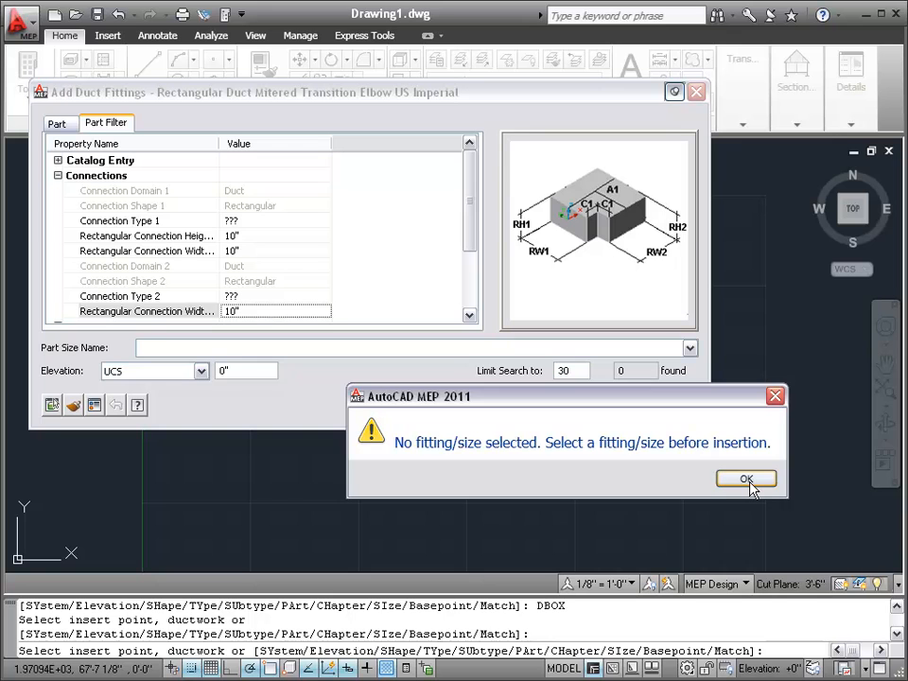
{"action": "left_click", "coordinate": [746, 480]}
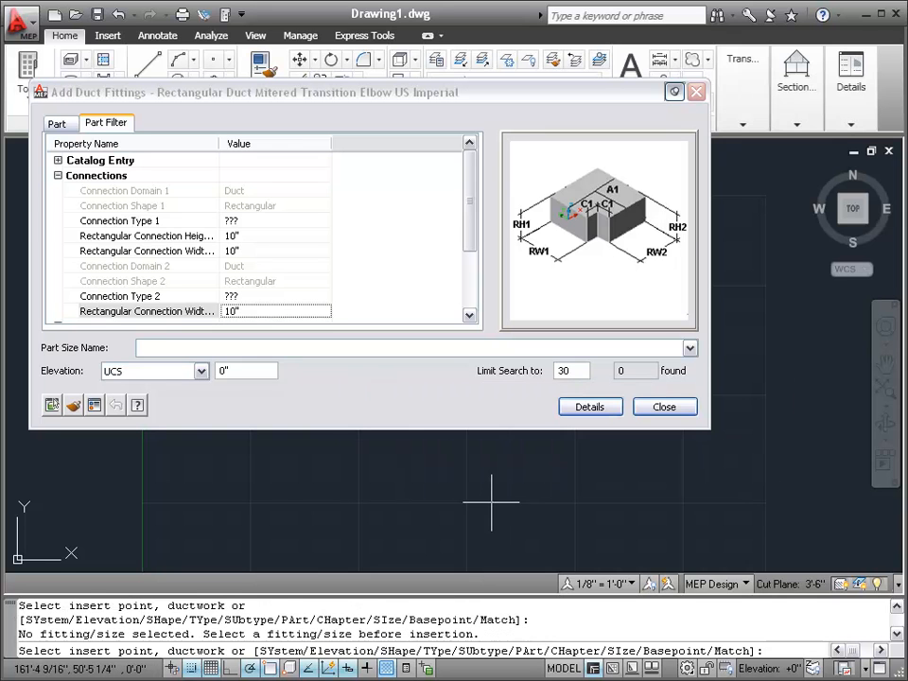
{"action": "left_click", "coordinate": [443, 471]}
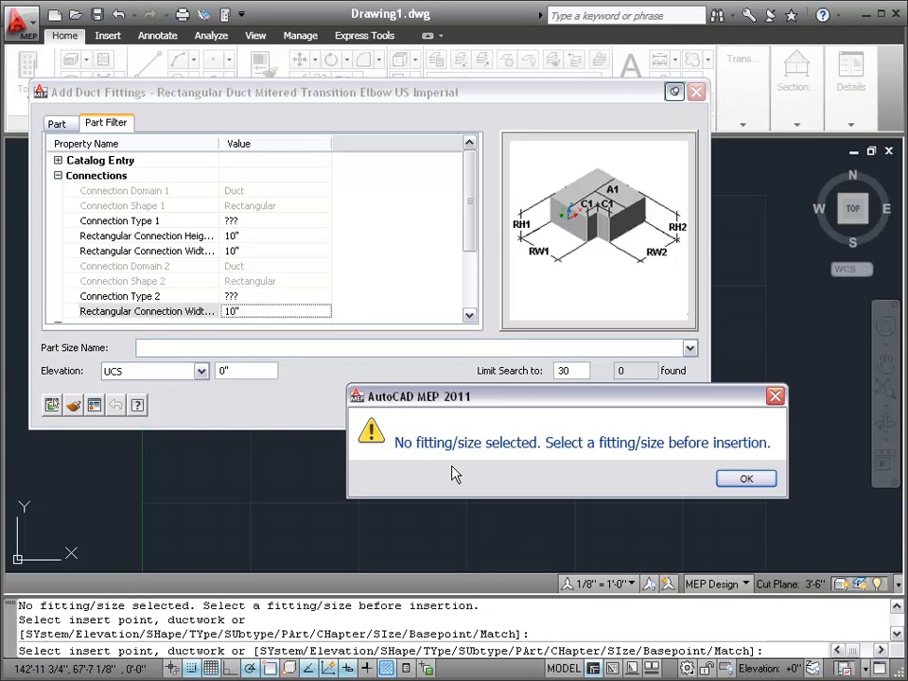
{"action": "left_click", "coordinate": [744, 479]}
{"action": "left_click", "coordinate": [662, 411]}
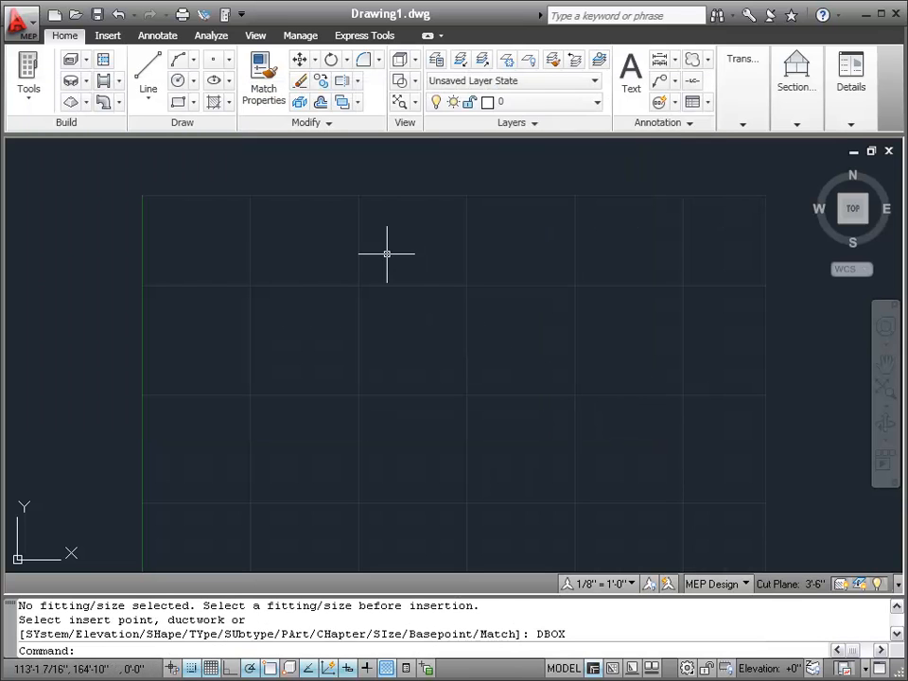
Open the Rectangular Duct Mitered Transition Elbow part family for modification in Content Builder.
{"action": "left_click", "coordinate": [298, 36]}
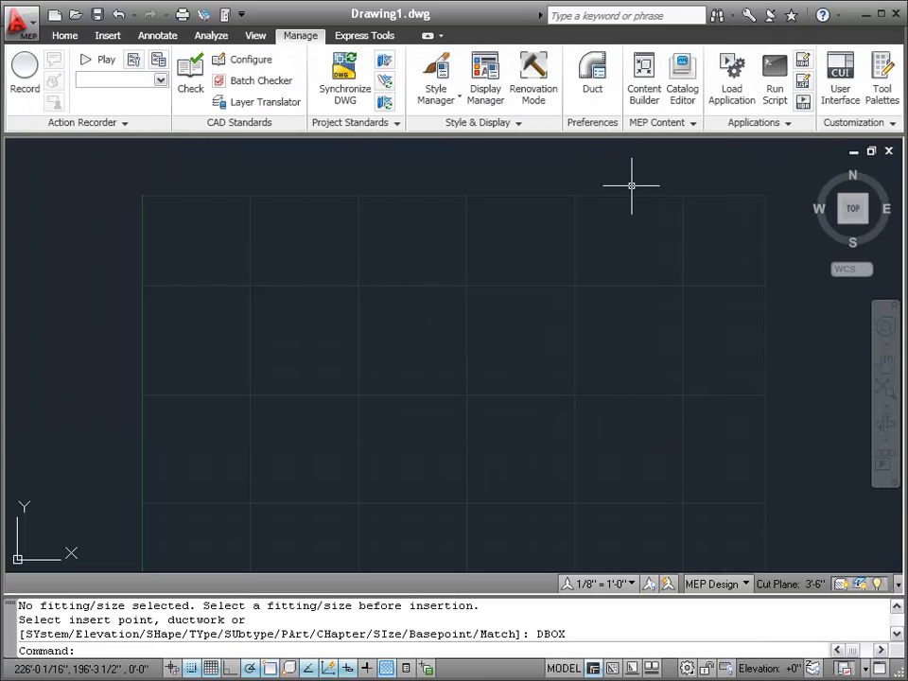
{"action": "left_click", "coordinate": [634, 83]}
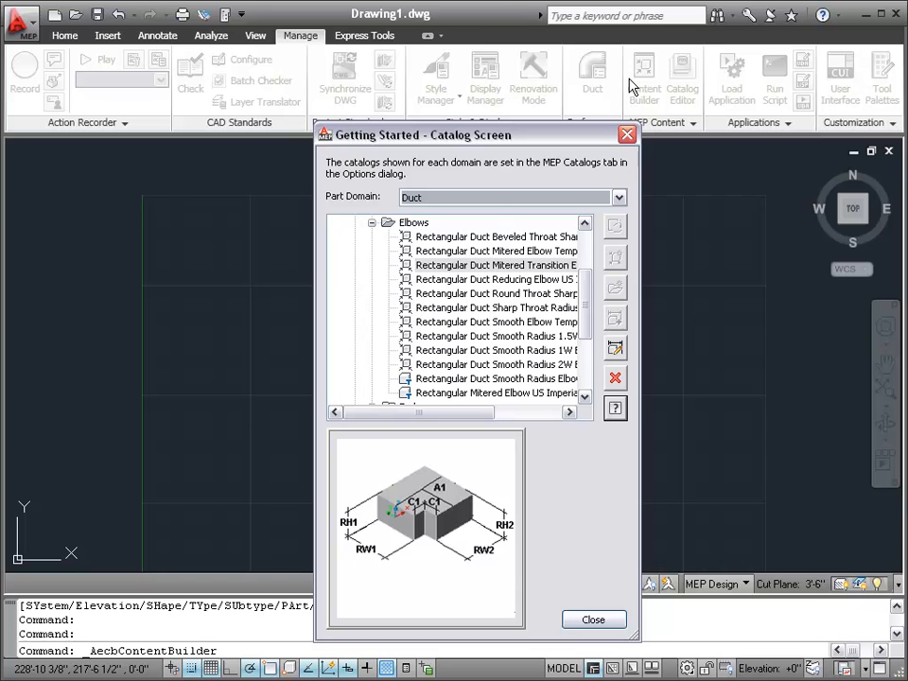
{"action": "left_click", "coordinate": [615, 348]}
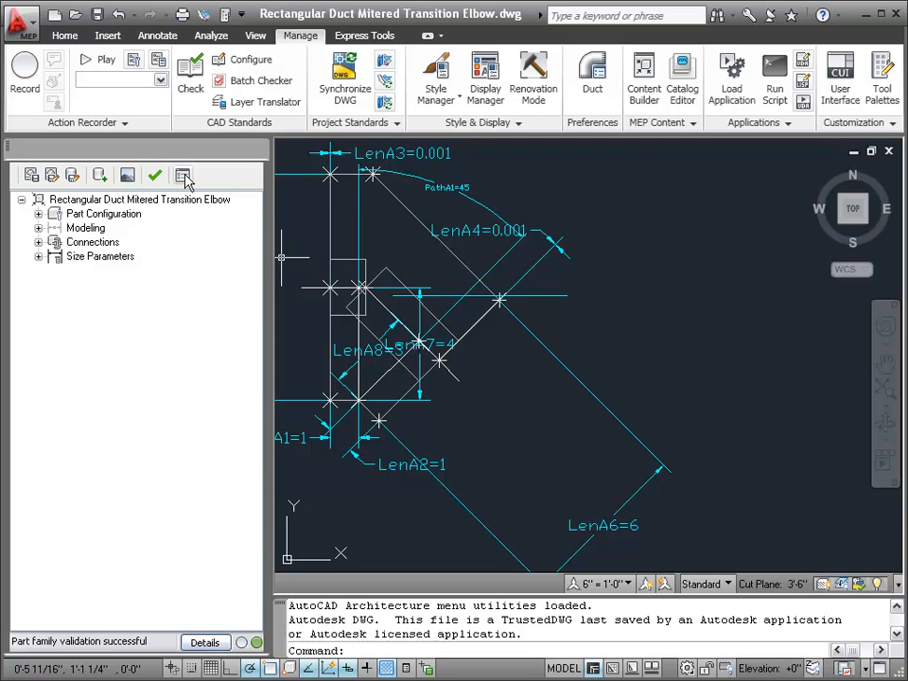
Enable the Custom Sizing Flag in the part family's options and close the part family, saving its changes.
{"action": "left_click", "coordinate": [184, 177]}
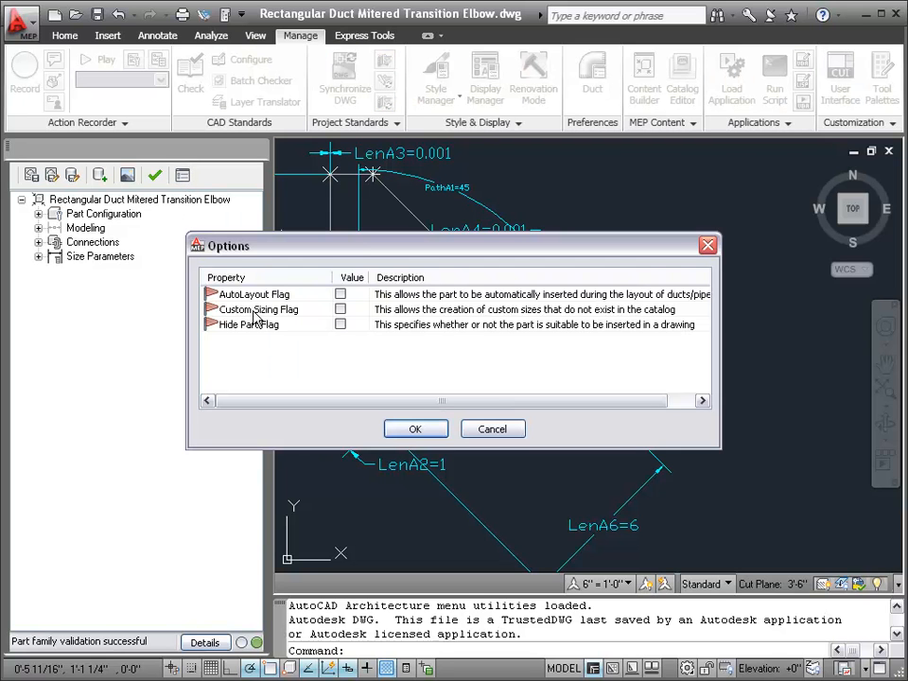
{"action": "left_click", "coordinate": [340, 309]}
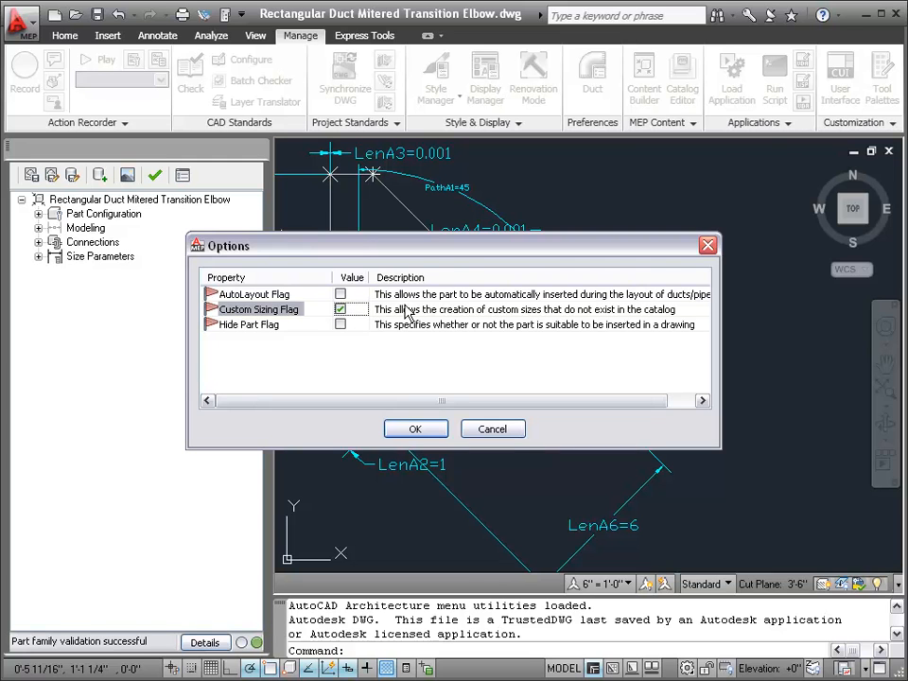
{"action": "left_click", "coordinate": [415, 429]}
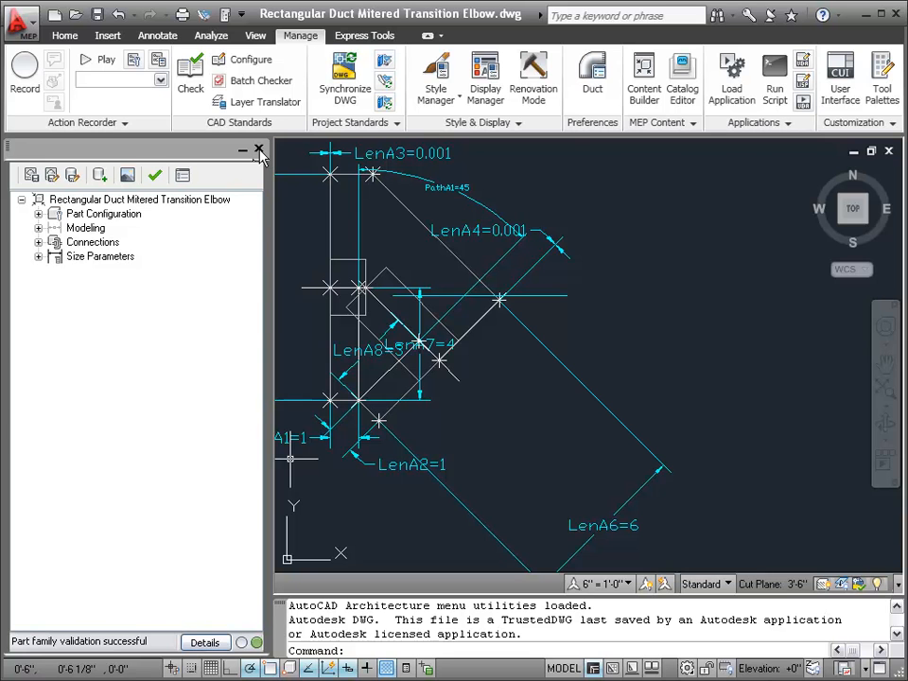
{"action": "left_click", "coordinate": [258, 150]}
{"action": "left_click", "coordinate": [605, 478]}
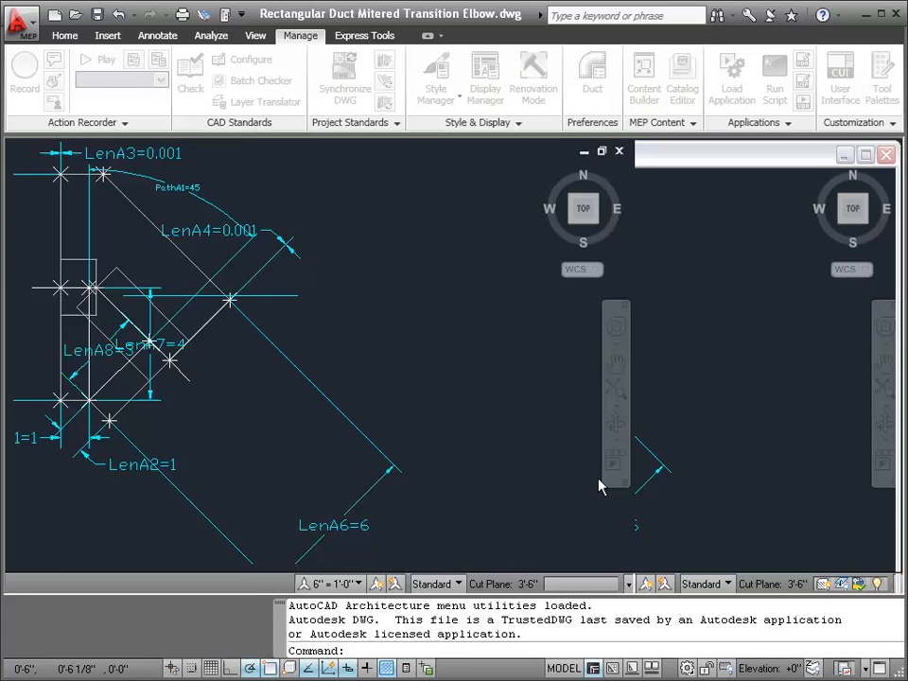
Start adding a duct fitting and choose the Rectangular Duct Mitered Transition Elbow US Imperial from the rectangular elbows.
{"action": "left_click", "coordinate": [66, 35]}
{"action": "left_click", "coordinate": [72, 83]}
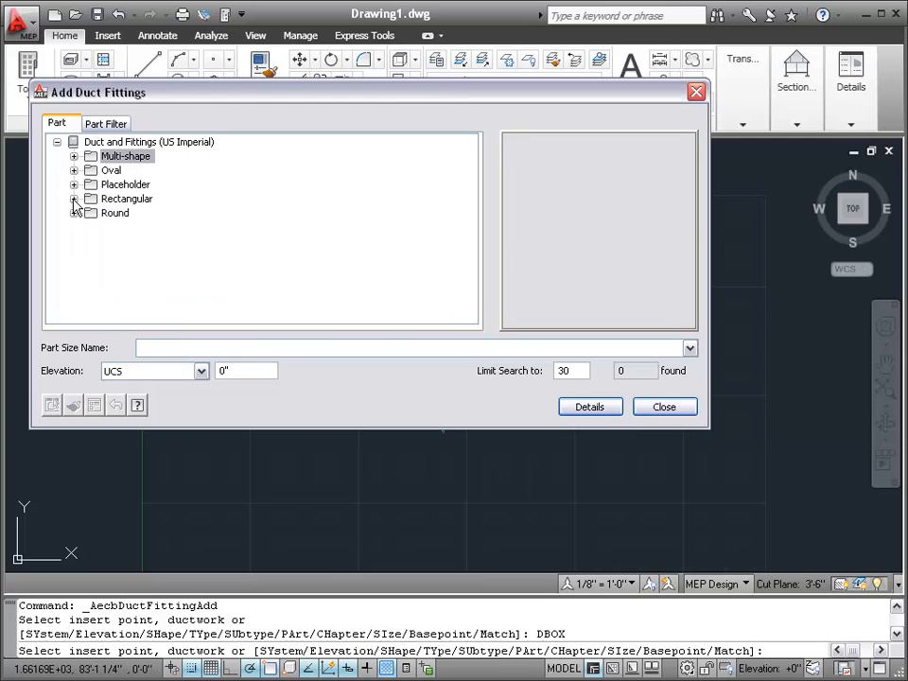
{"action": "left_click", "coordinate": [74, 199]}
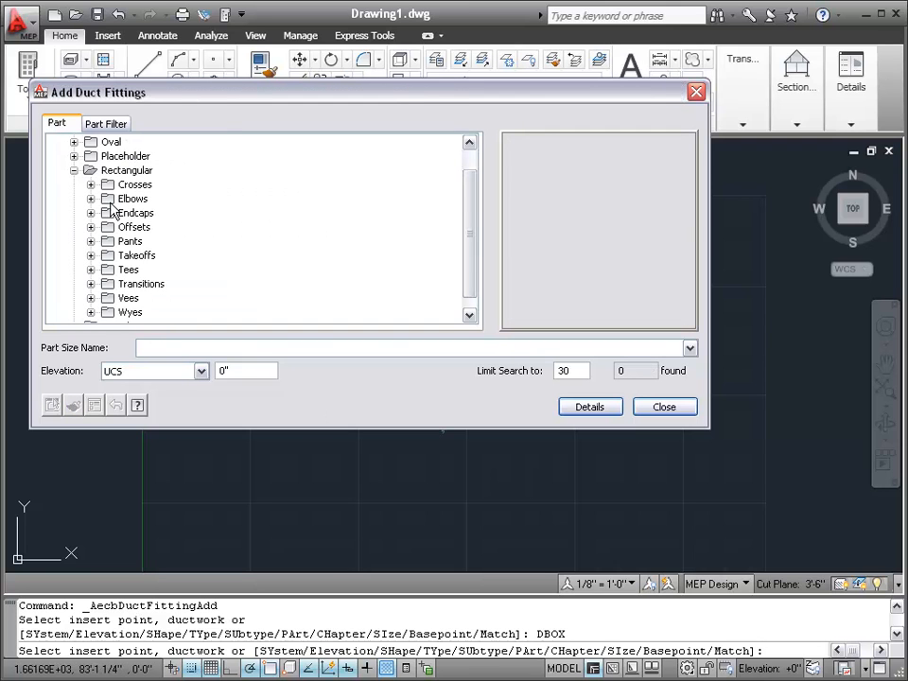
{"action": "left_click", "coordinate": [90, 200]}
{"action": "left_click", "coordinate": [229, 201]}
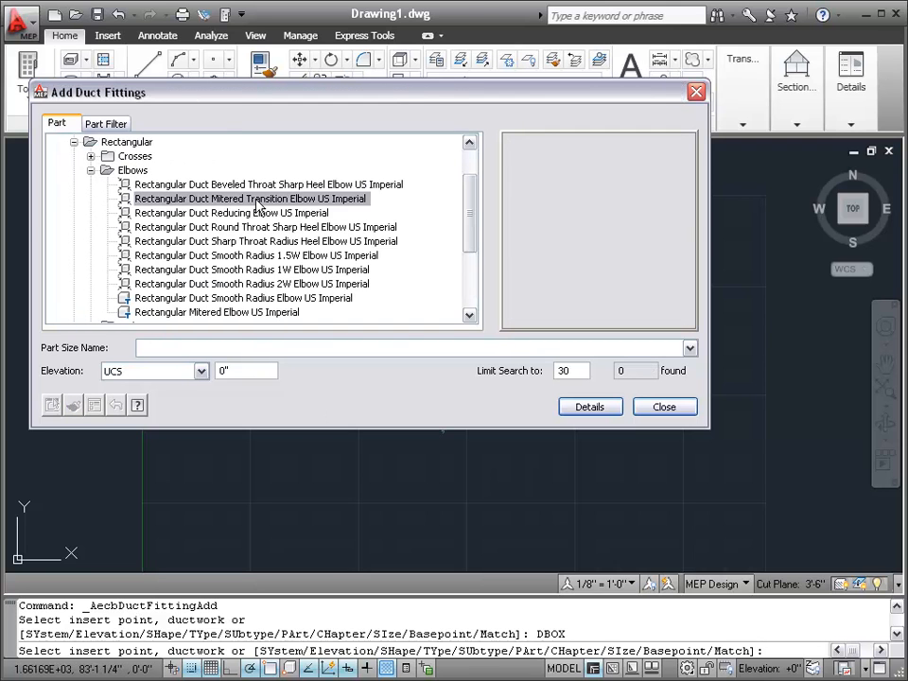
Filter the elbow sizes by 10" for connection height RH1, connection width RW1 and connection width RW2.
{"action": "left_click", "coordinate": [110, 124]}
{"action": "left_click", "coordinate": [248, 236]}
{"action": "left_click", "coordinate": [265, 235]}
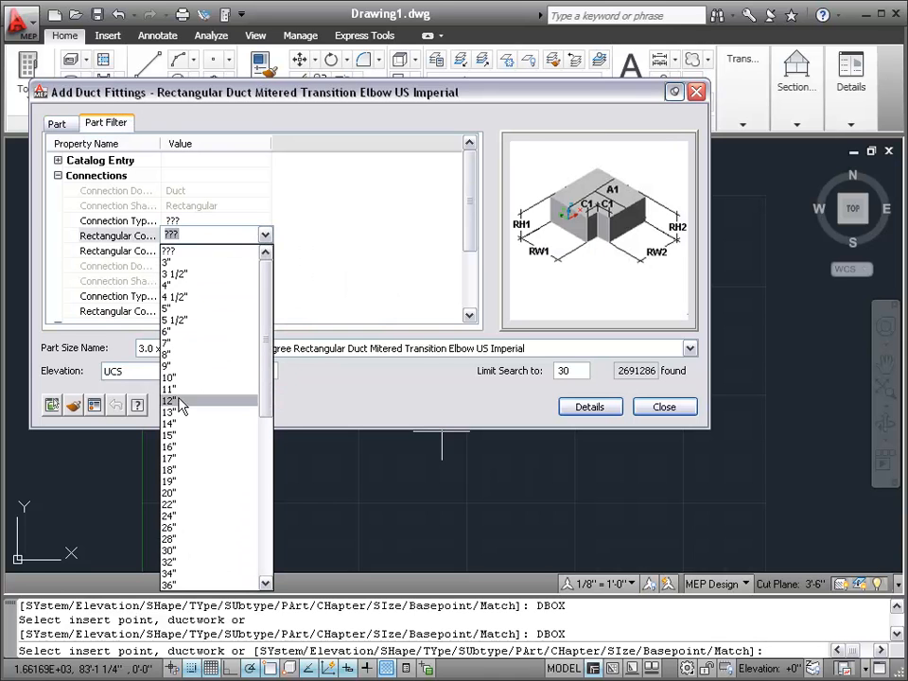
{"action": "left_click", "coordinate": [186, 378]}
{"action": "left_click", "coordinate": [255, 252]}
{"action": "left_click", "coordinate": [266, 250]}
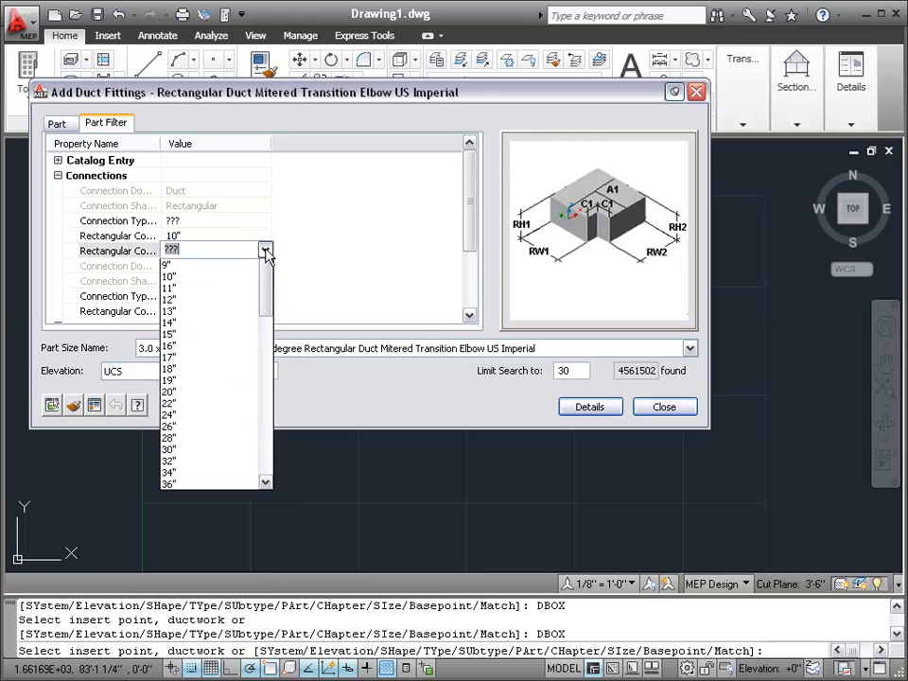
{"action": "left_click", "coordinate": [236, 389]}
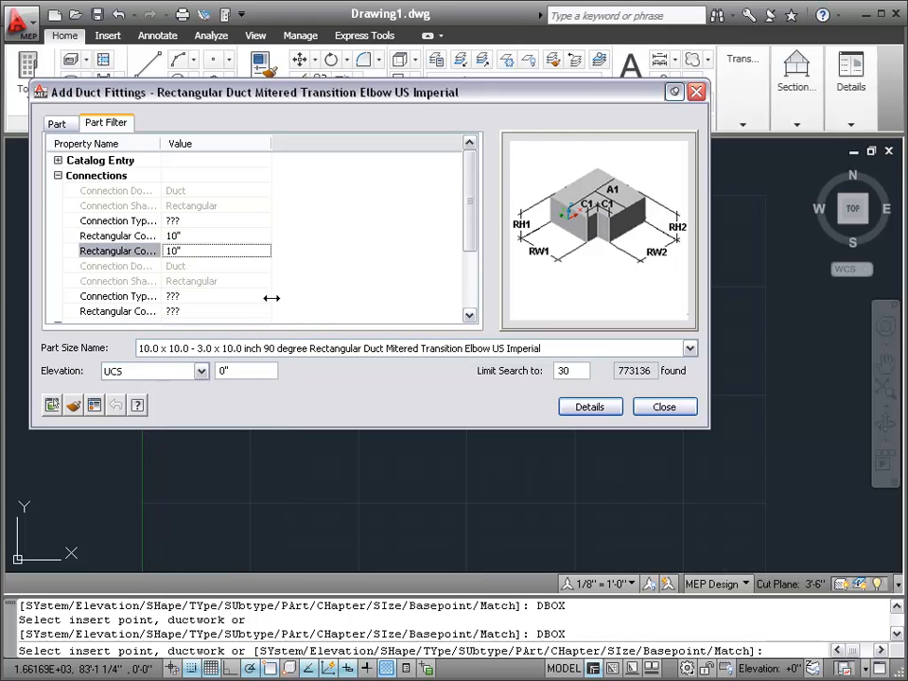
{"action": "left_click", "coordinate": [259, 311]}
{"action": "left_click", "coordinate": [266, 313]}
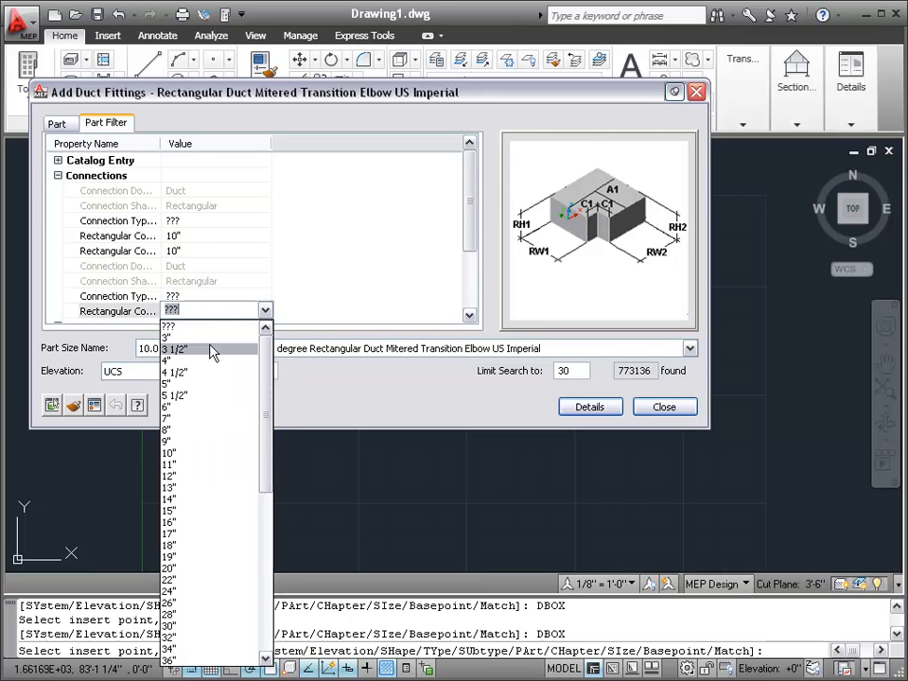
{"action": "left_click", "coordinate": [179, 460]}
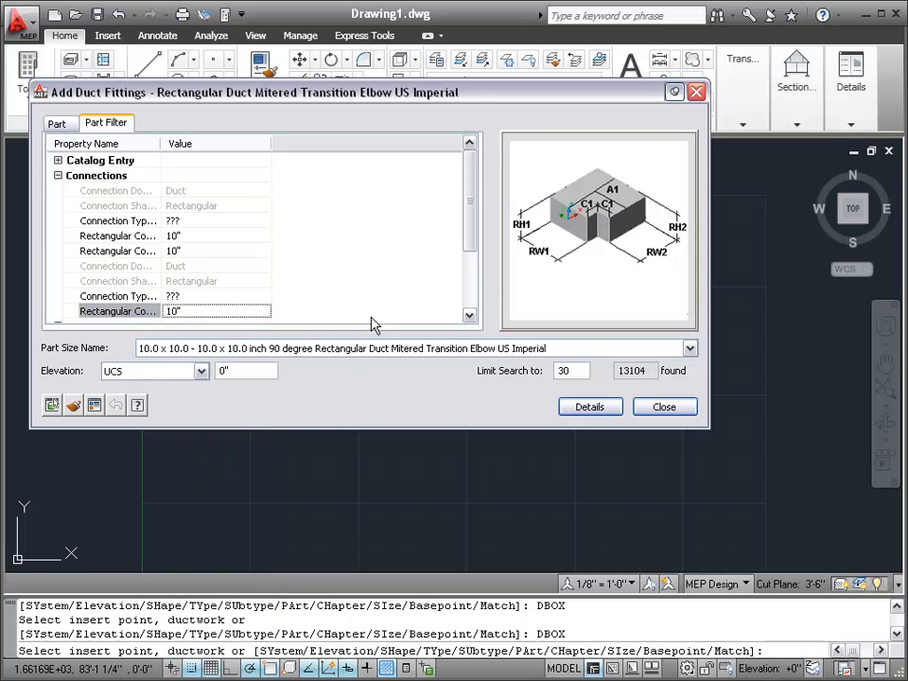
Set the elbow's Body Tap Length 1 to 12" and accept creating a custom sized part.
{"action": "left_click", "coordinate": [469, 316]}
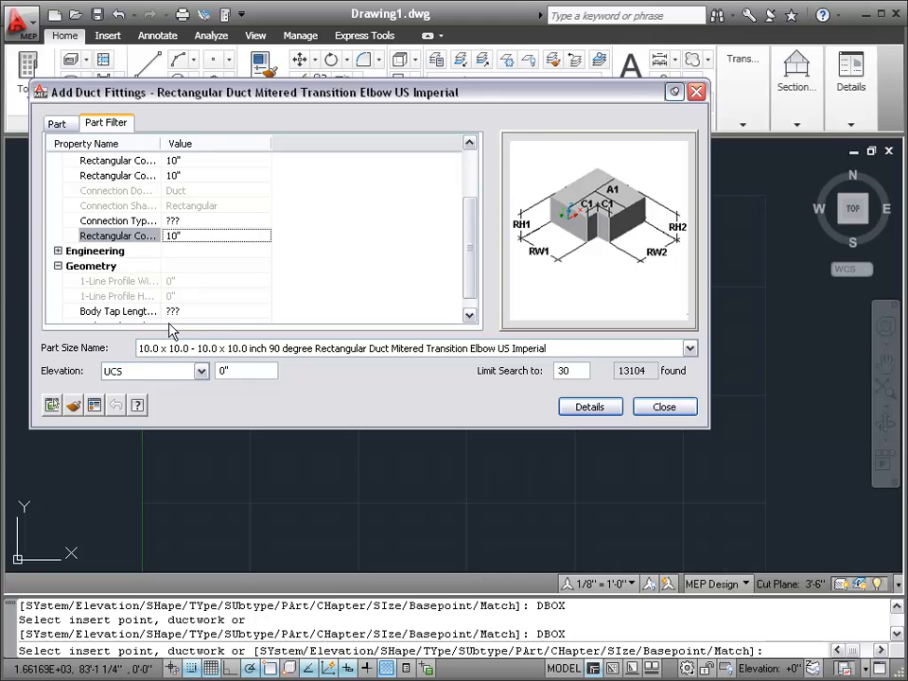
{"action": "left_click", "coordinate": [268, 313]}
{"action": "left_click", "coordinate": [265, 310]}
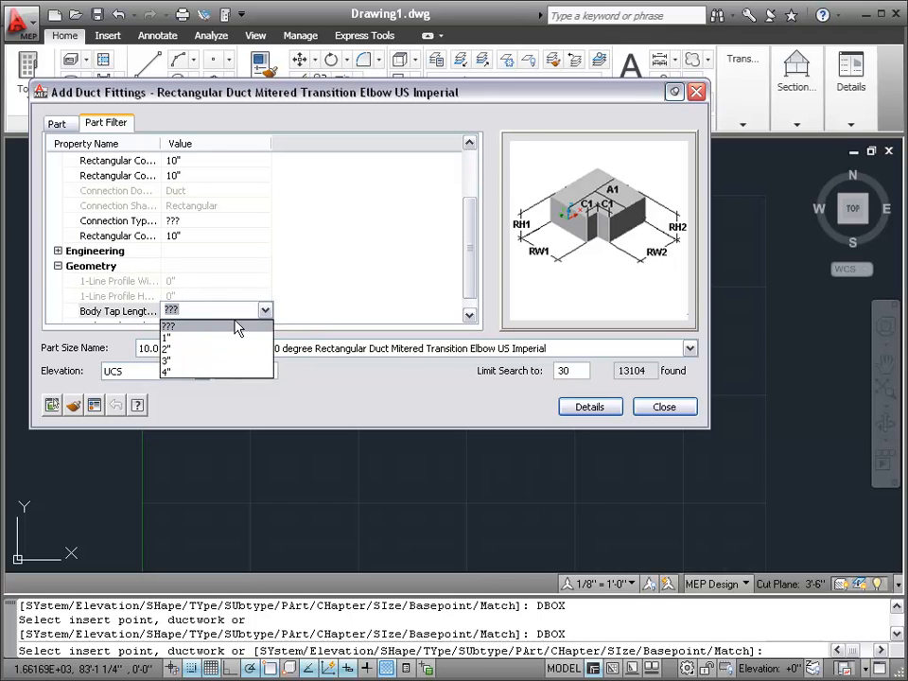
{"action": "left_click", "coordinate": [197, 324]}
{"action": "left_click", "coordinate": [195, 313]}
{"action": "type", "text": "12'"}
{"action": "key", "text": "Return"}
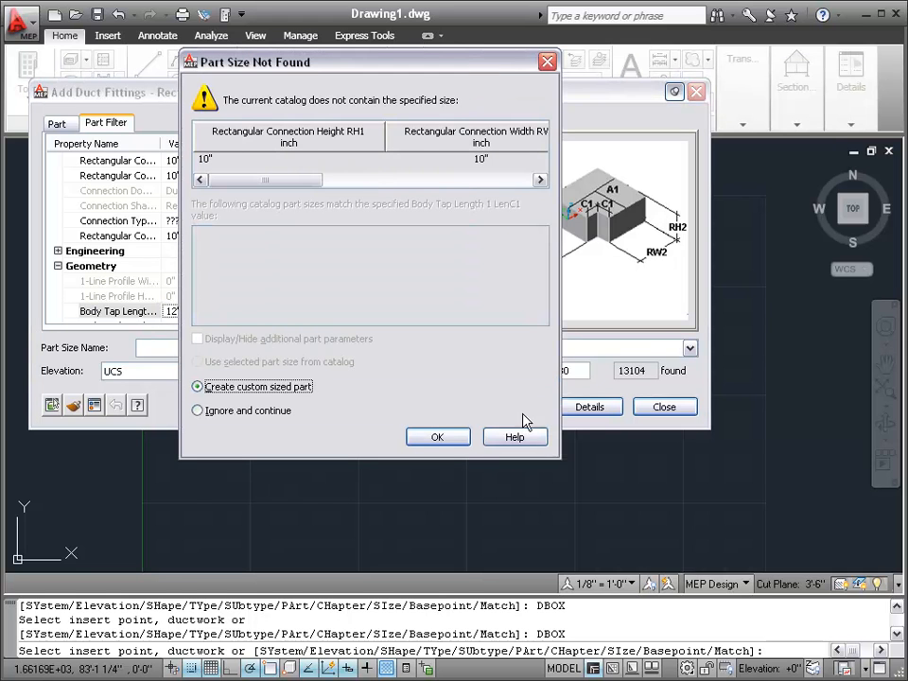
{"action": "left_click", "coordinate": [433, 437]}
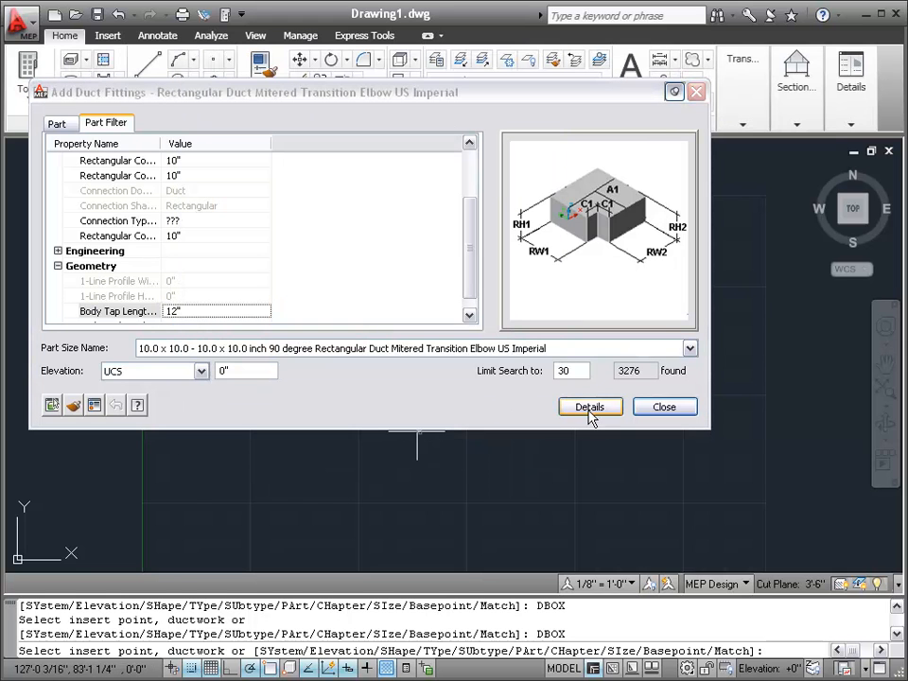
Insert the custom-sized elbow in the empty drawing area, end the fitting command and show it in southwest isometric view.
{"action": "left_click", "coordinate": [437, 468]}
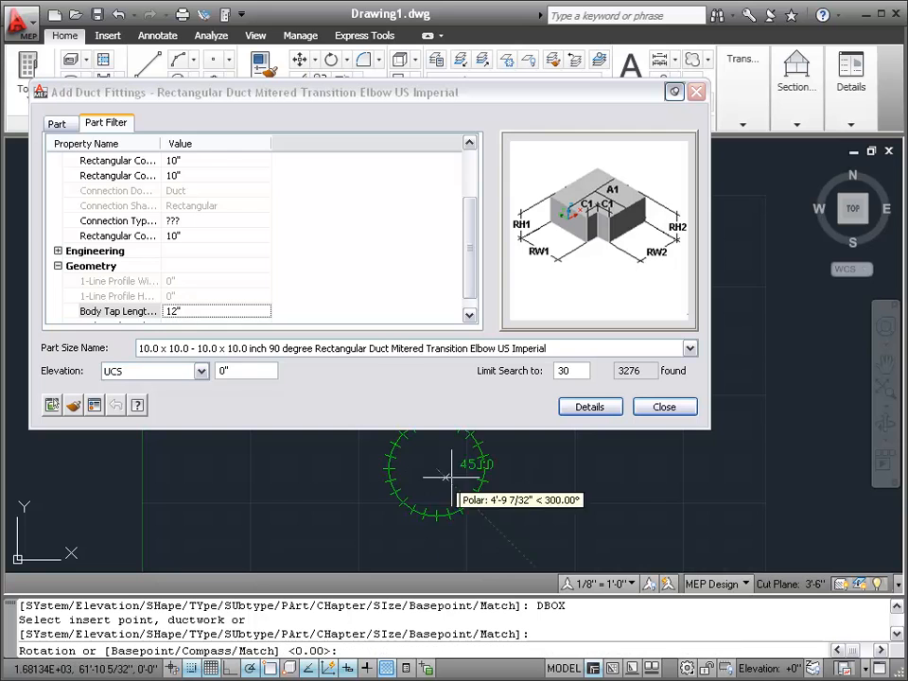
{"action": "left_click", "coordinate": [499, 469]}
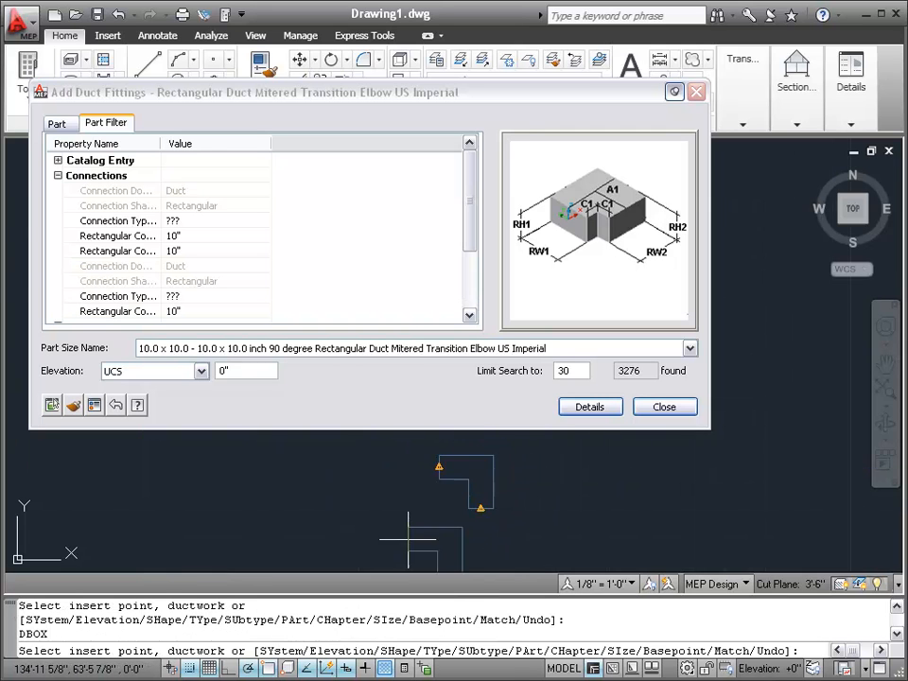
{"action": "key", "text": "Escape"}
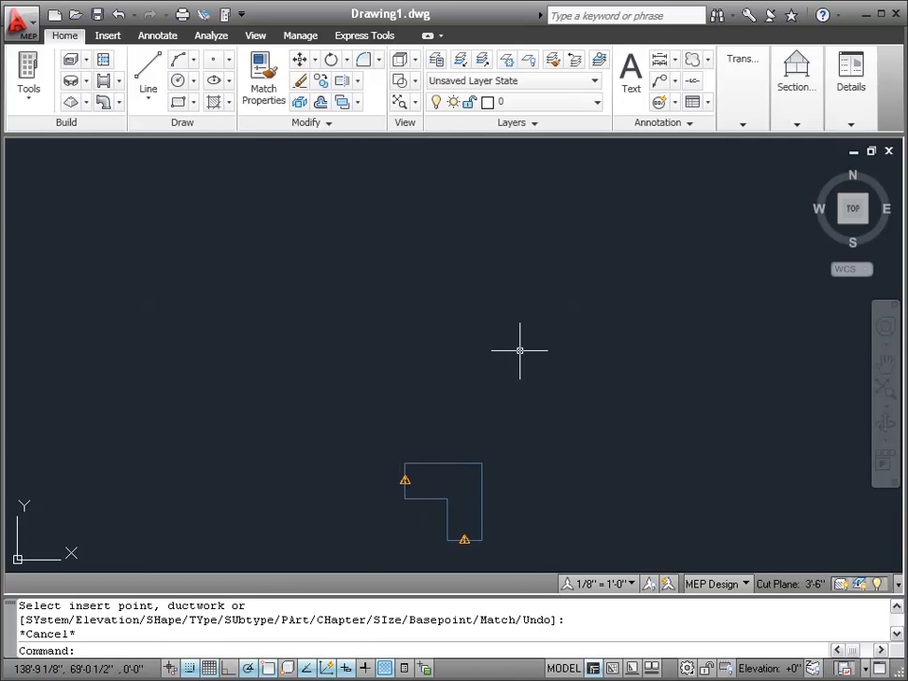
{"action": "left_click", "coordinate": [840, 223]}
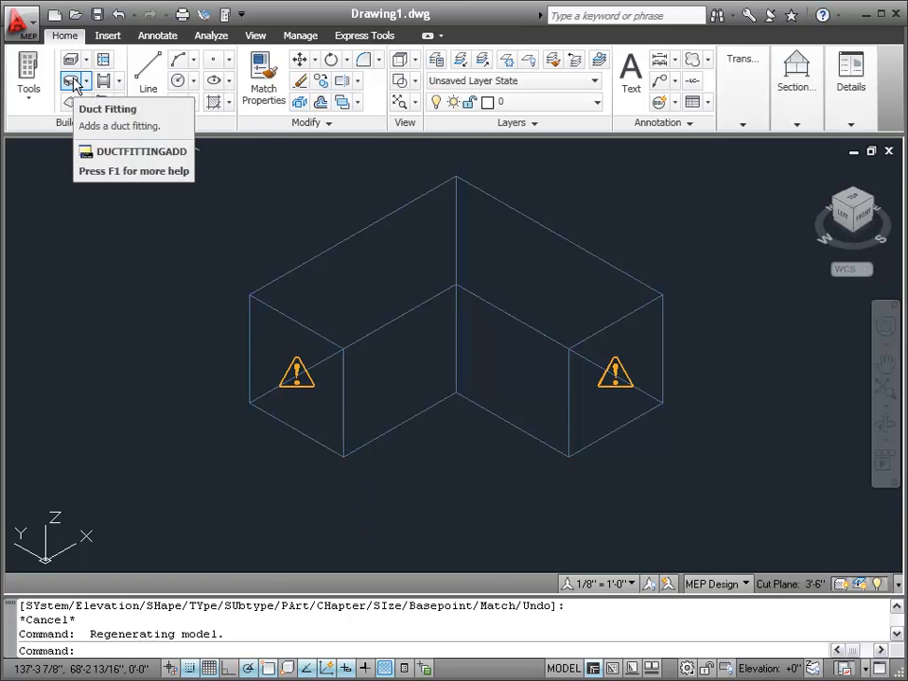
Open the Rectangular Mitered Elbow US Imperial part family for modification in Content Builder.
{"action": "left_click", "coordinate": [301, 35]}
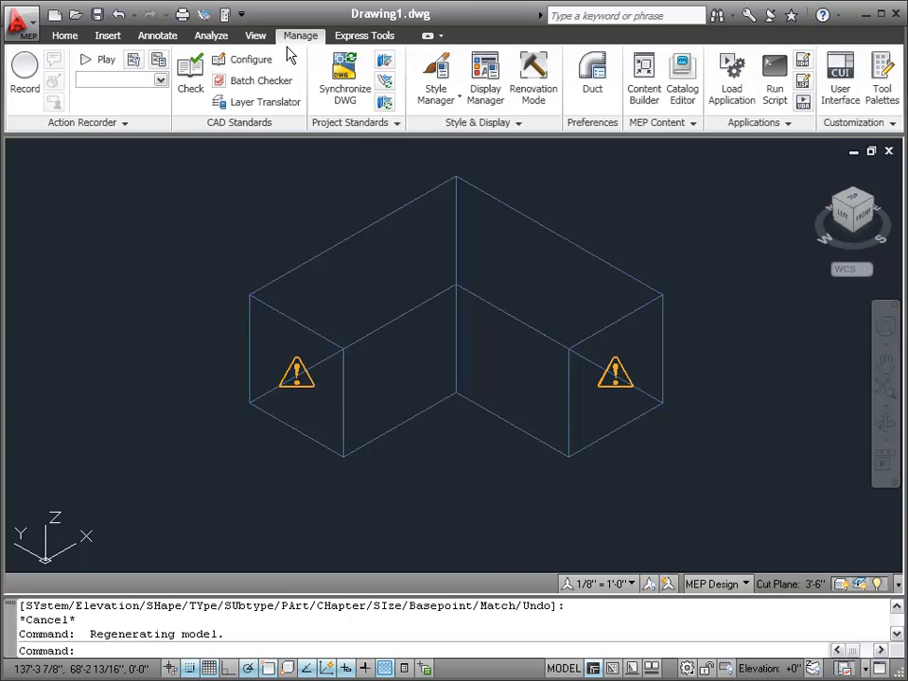
{"action": "left_click", "coordinate": [644, 87]}
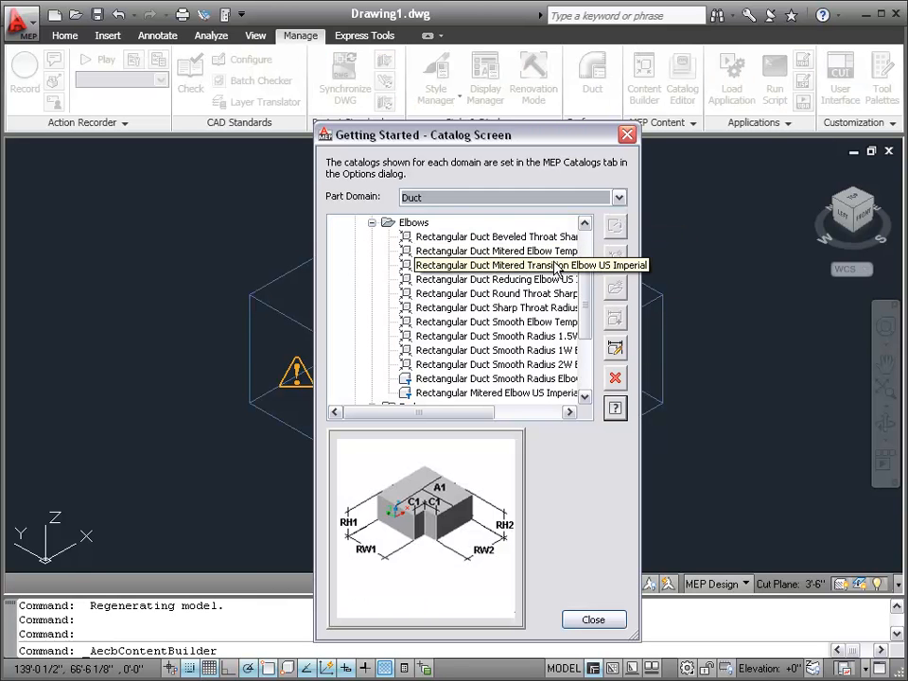
{"action": "left_click", "coordinate": [492, 394]}
{"action": "left_click", "coordinate": [616, 349]}
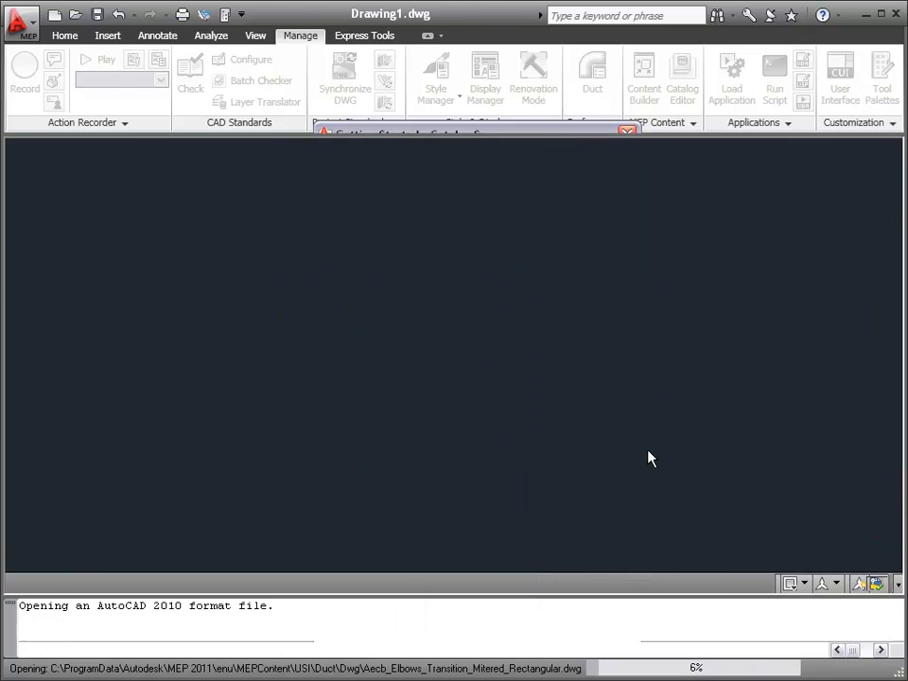
{"action": "scroll", "coordinate": [713, 490], "scroll_direction": "down", "scroll_amount": 2}
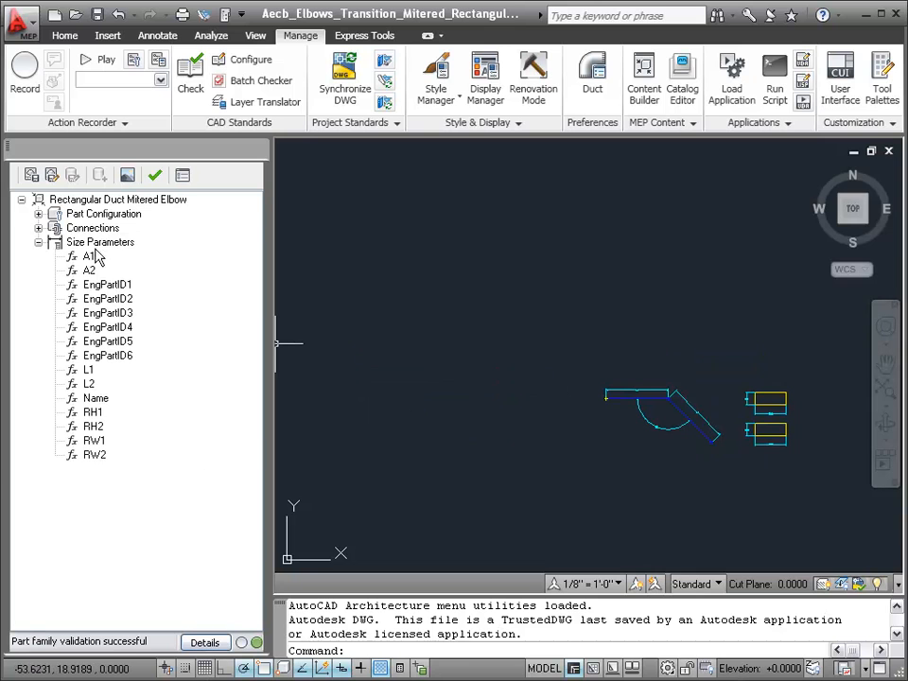
Show the calculations in the part family's size parameters and try to edit the L1 formula, then dismiss the parameters.
{"action": "right_click", "coordinate": [99, 245]}
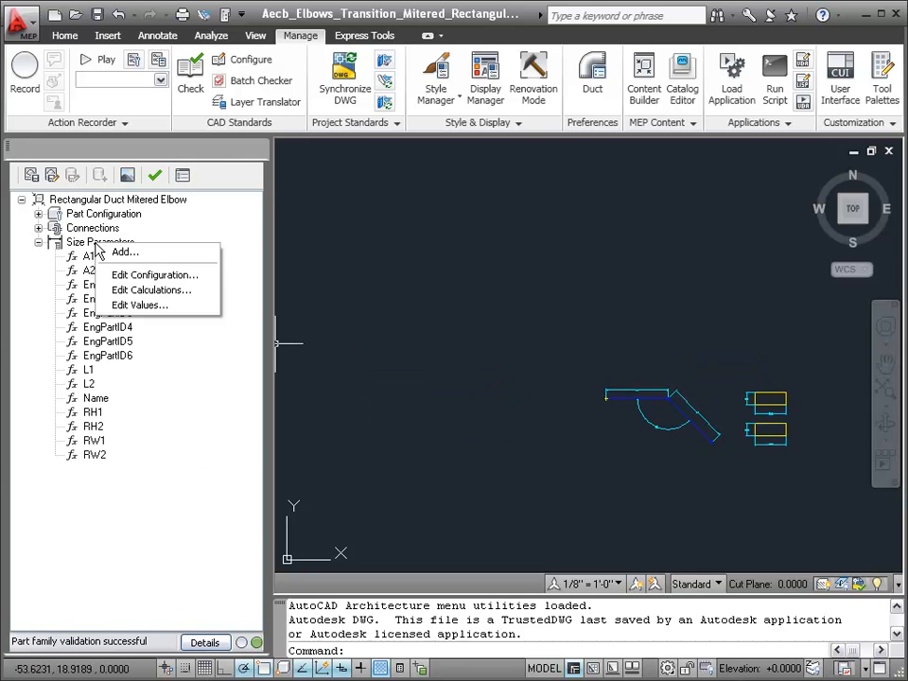
{"action": "left_click", "coordinate": [139, 304]}
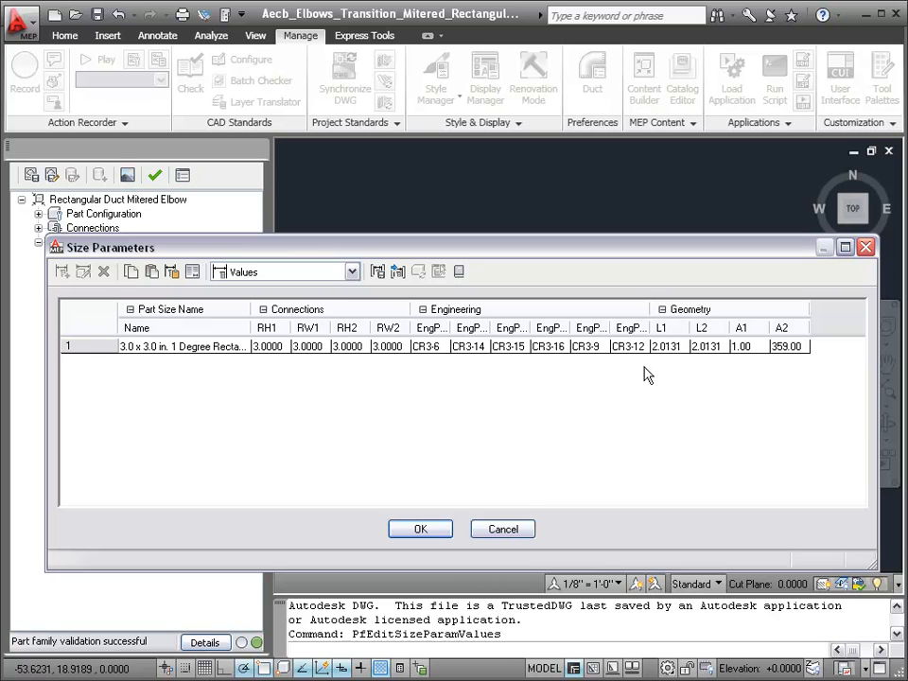
{"action": "left_click", "coordinate": [288, 271]}
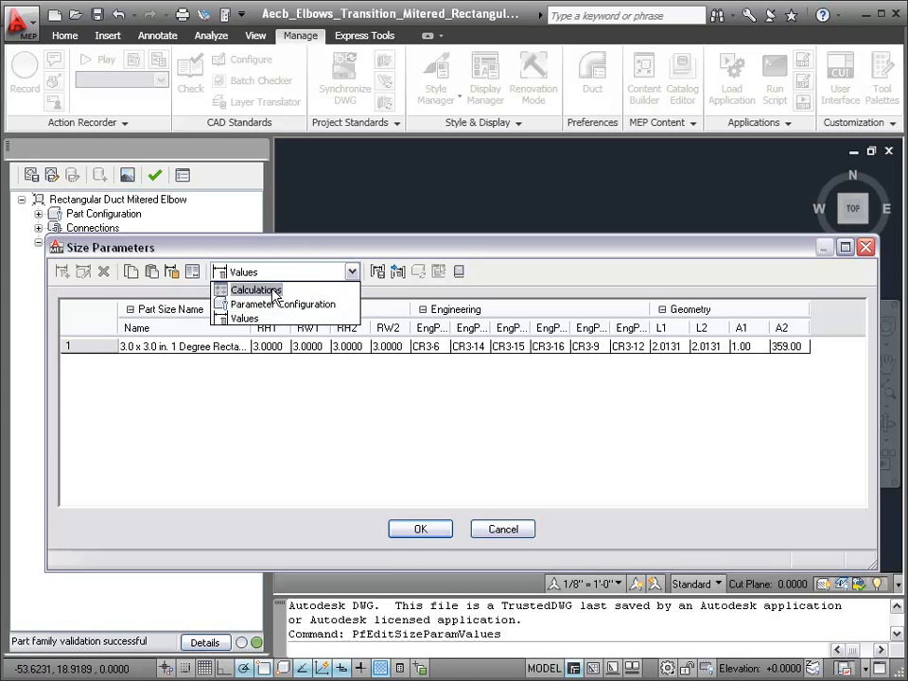
{"action": "left_click", "coordinate": [272, 291]}
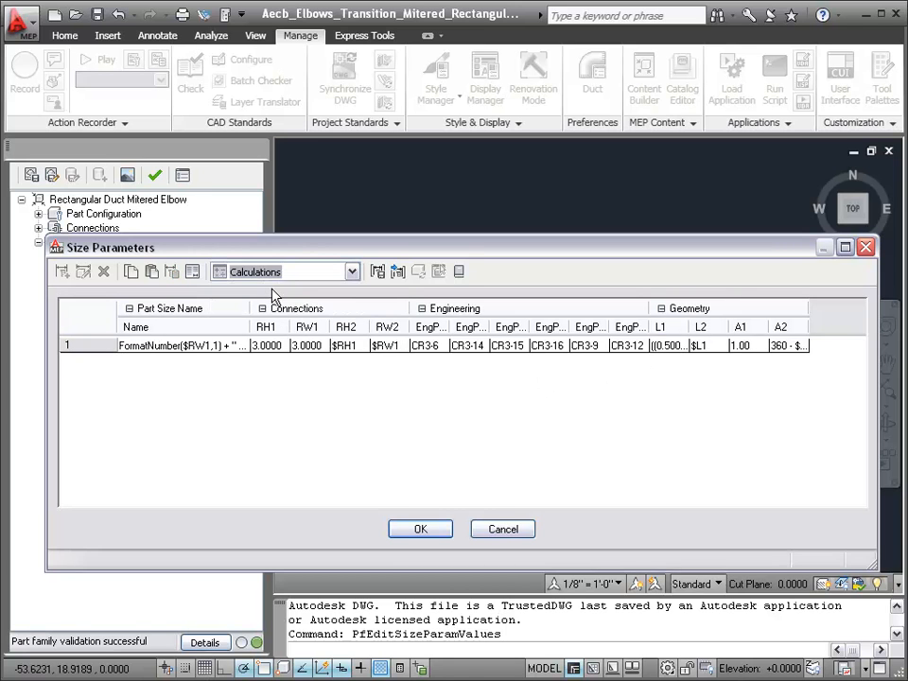
{"action": "left_click", "coordinate": [670, 352]}
{"action": "left_click", "coordinate": [670, 352]}
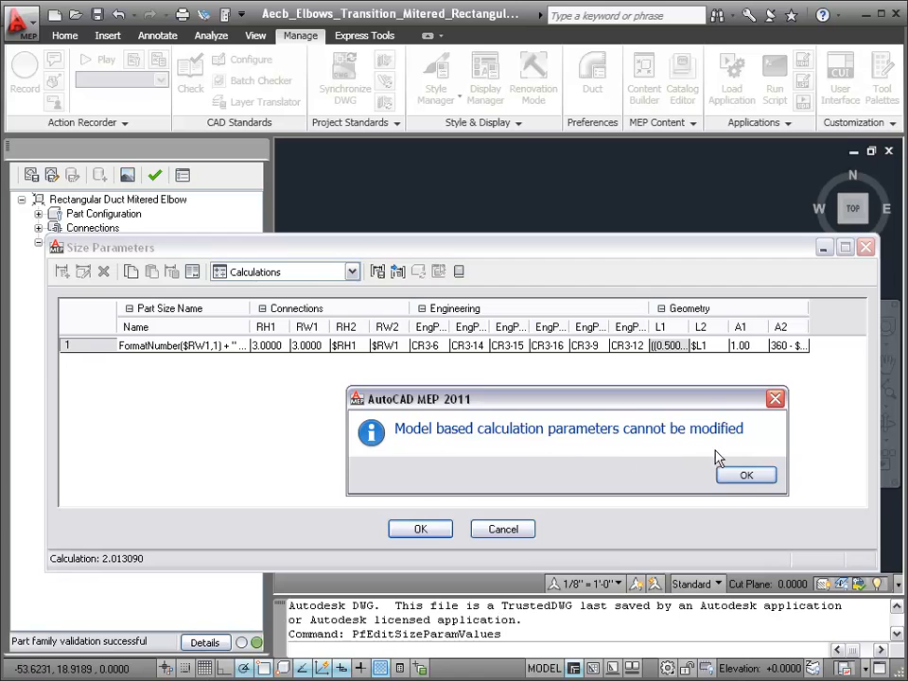
{"action": "left_click", "coordinate": [744, 476]}
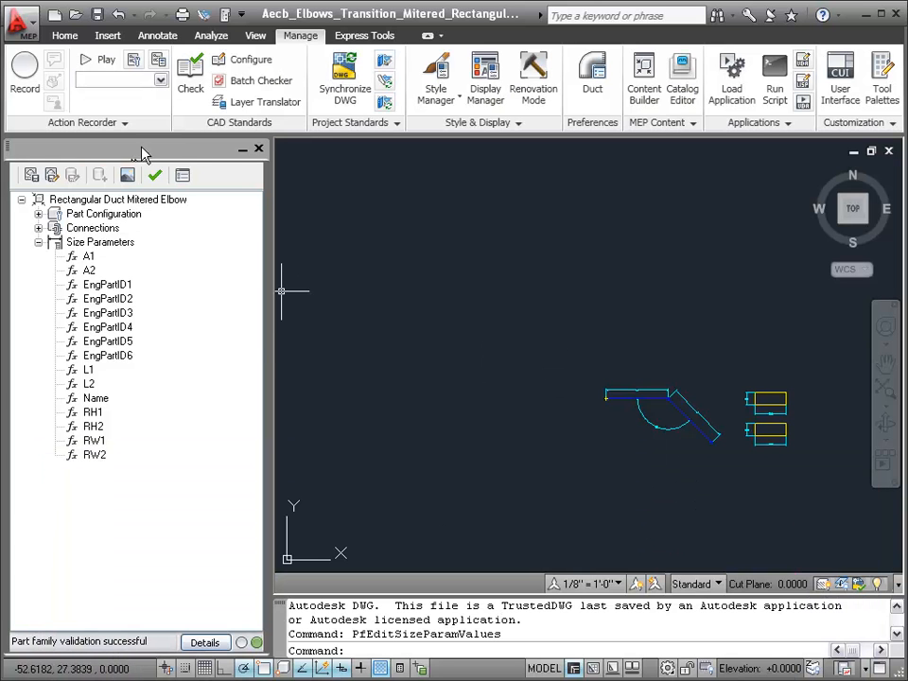
Close the mitered elbow part family and its drawing without saving changes, and check the inserted elbow's fitting information.
{"action": "left_click", "coordinate": [259, 150]}
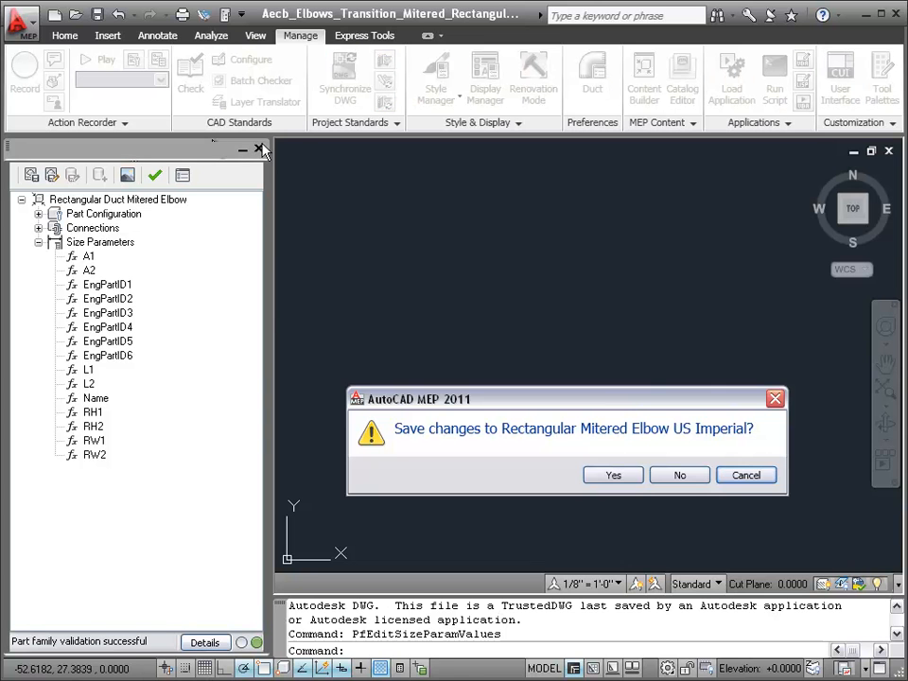
{"action": "left_click", "coordinate": [687, 476]}
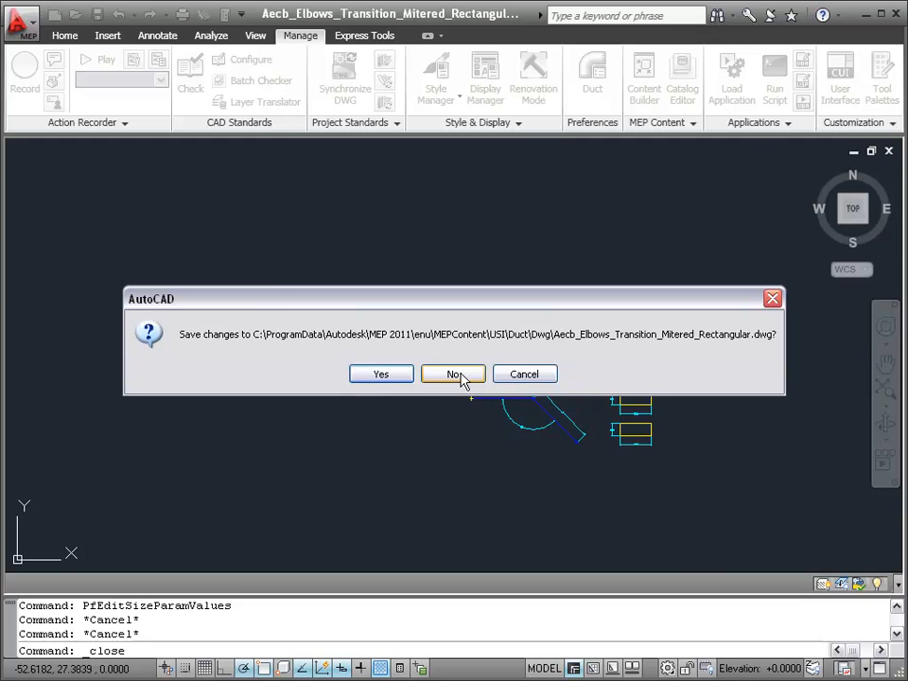
{"action": "left_click", "coordinate": [458, 375]}
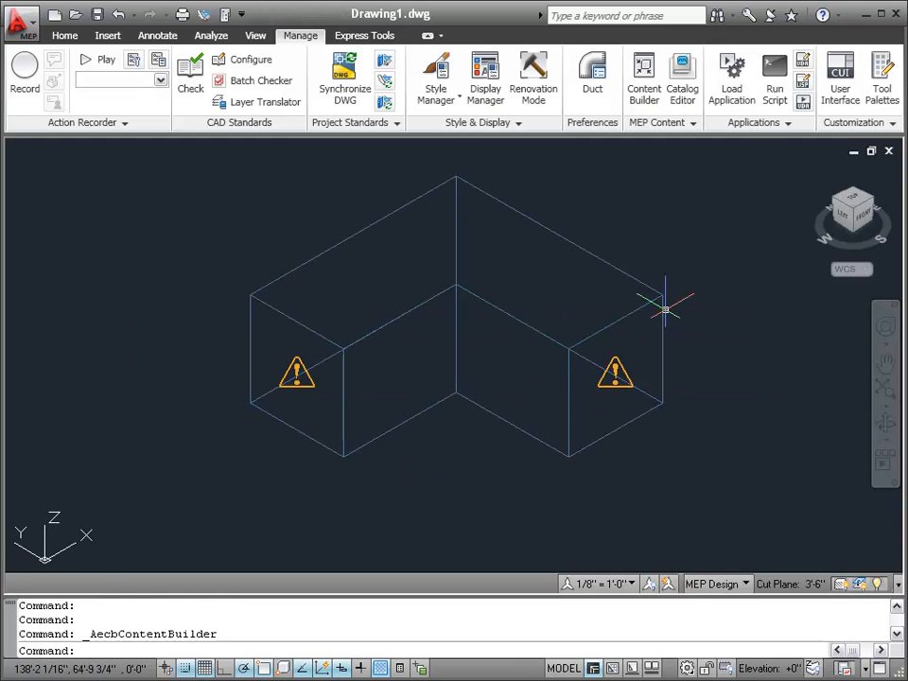
{"action": "mouse_move", "coordinate": [643, 307]}
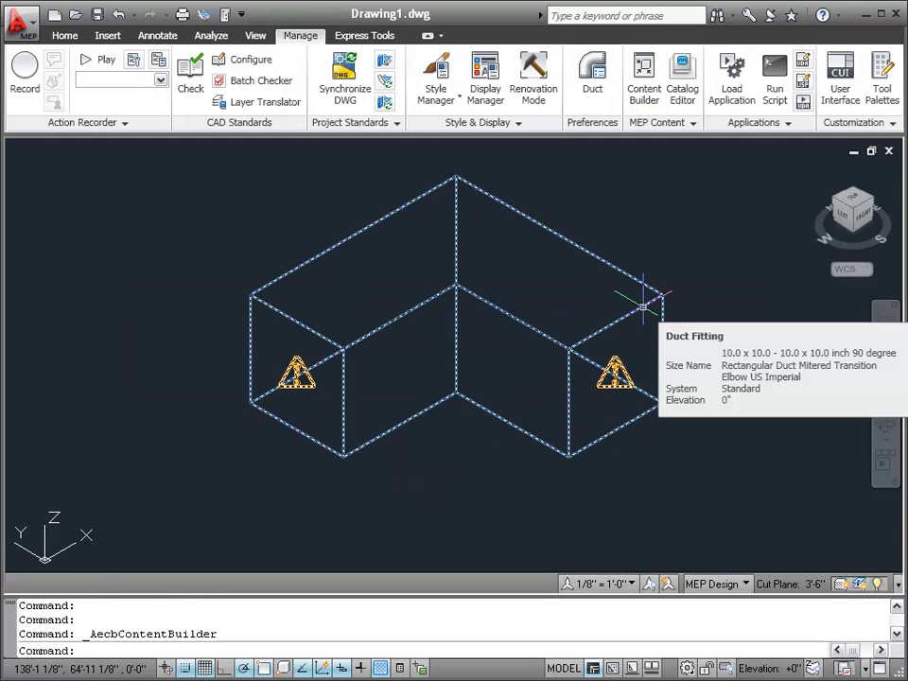